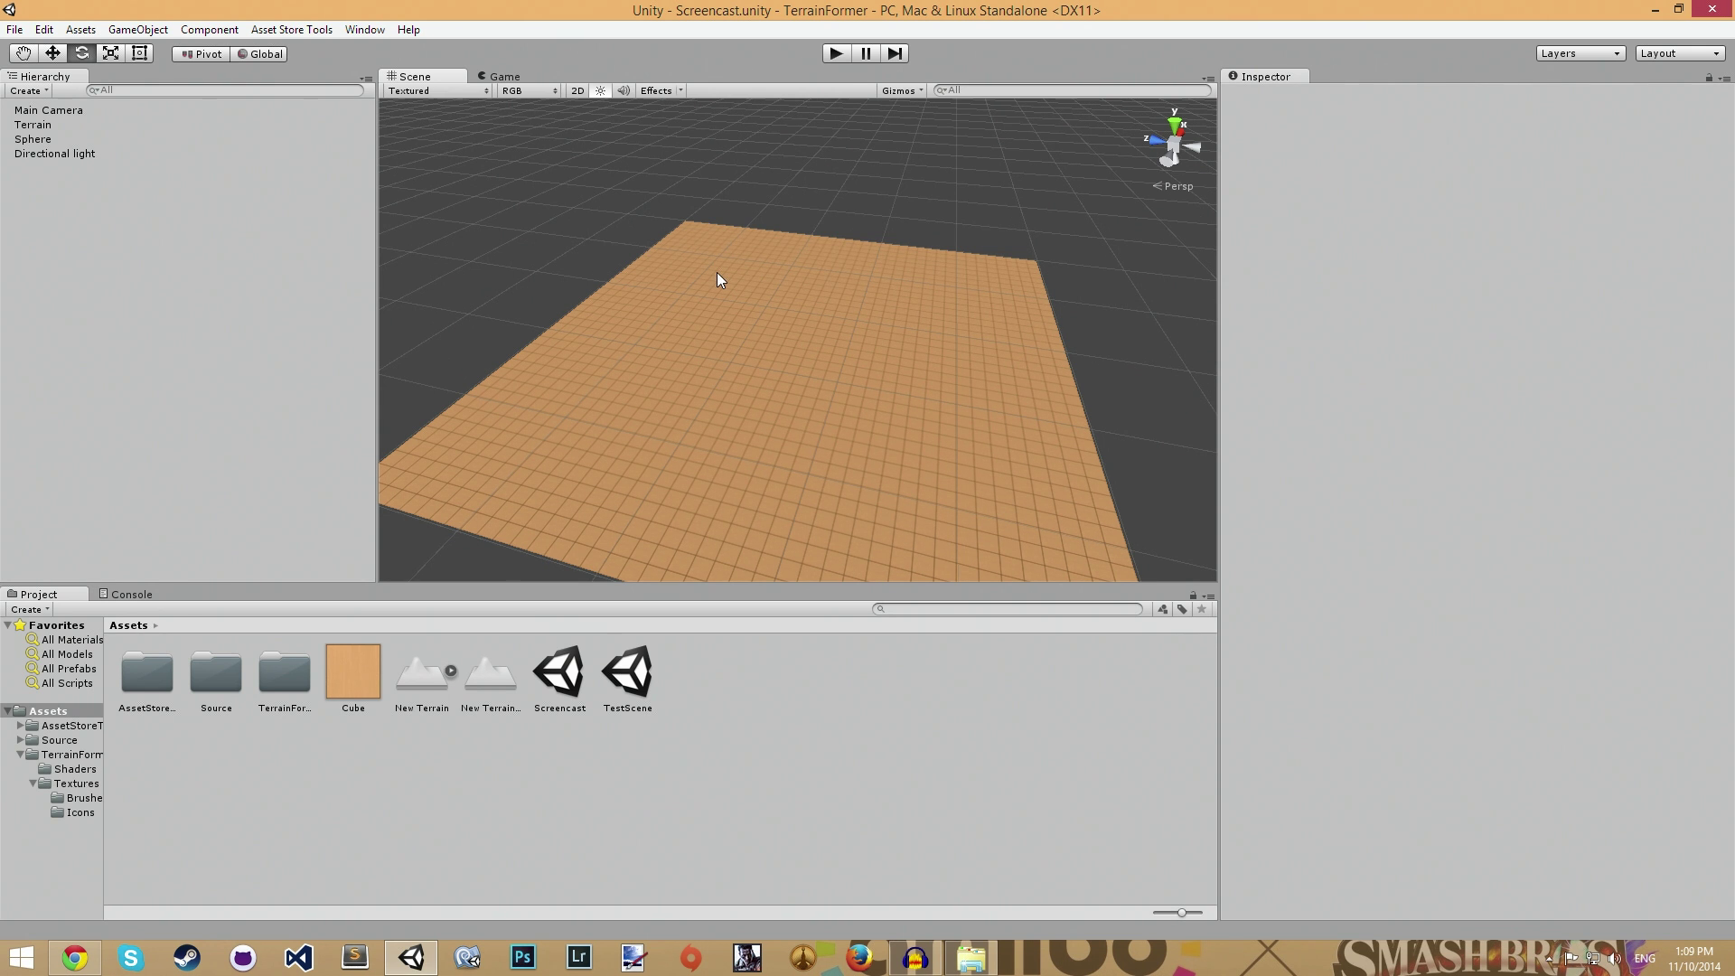
Select the terrain and activate Unity's Raise/Lower Terrain tool with brush size 100
click(809, 302)
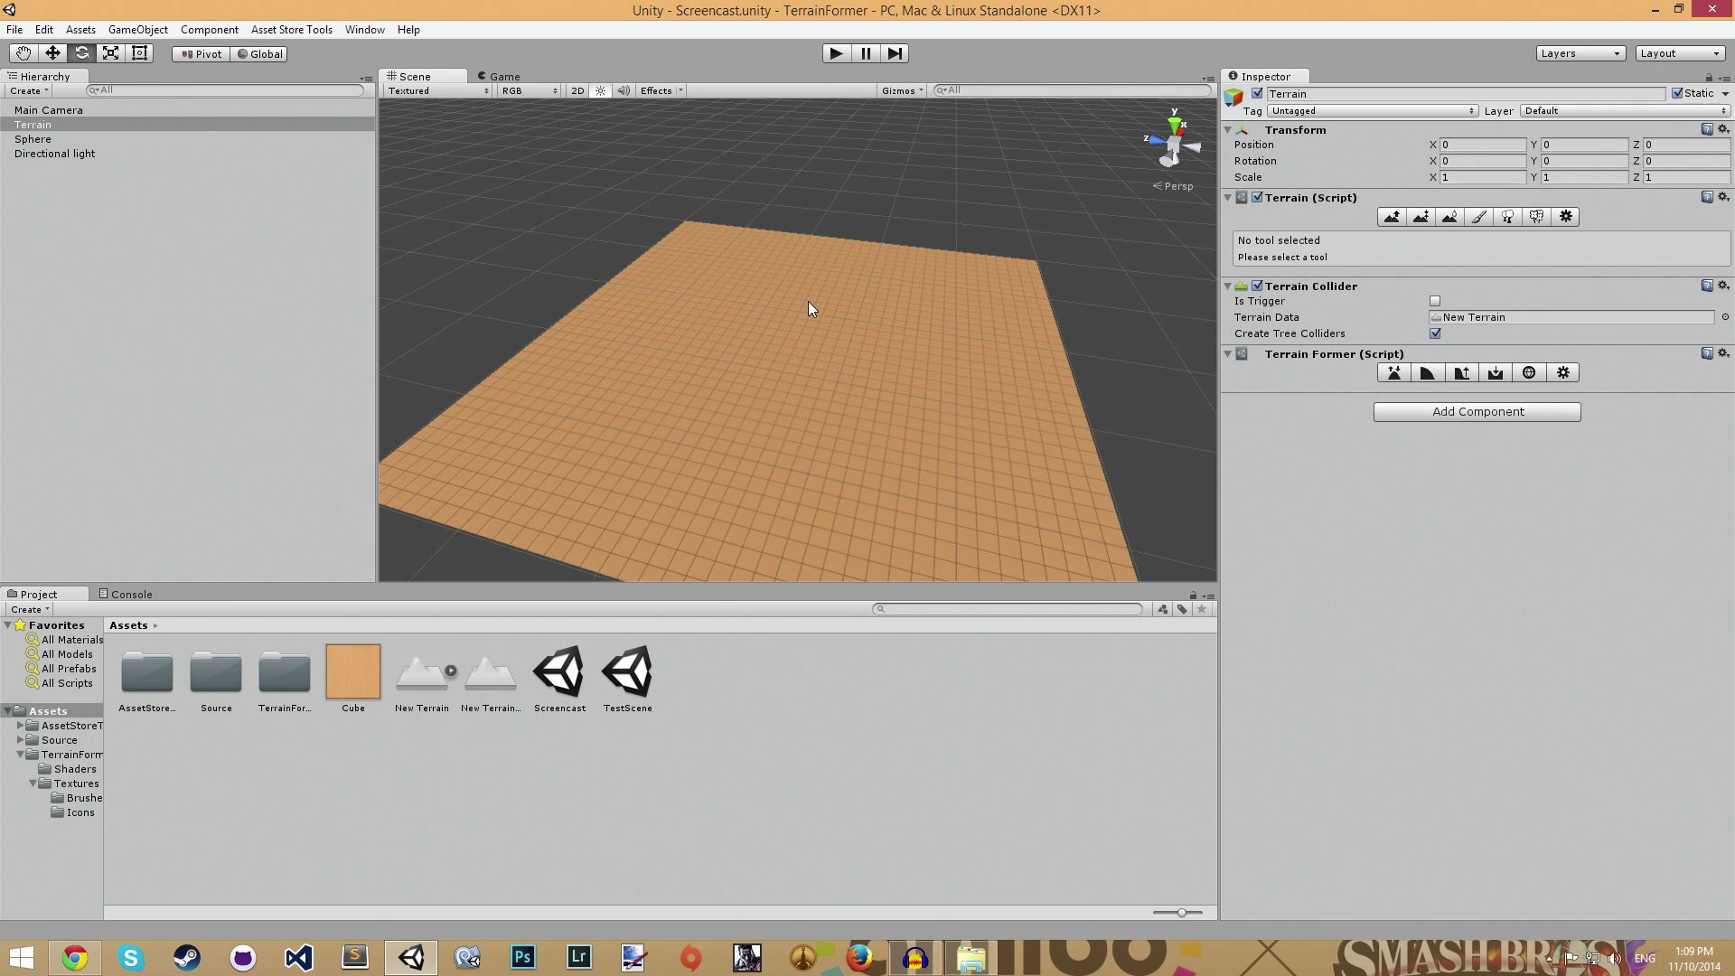
click(1391, 218)
scroll(798, 361, up, 10)
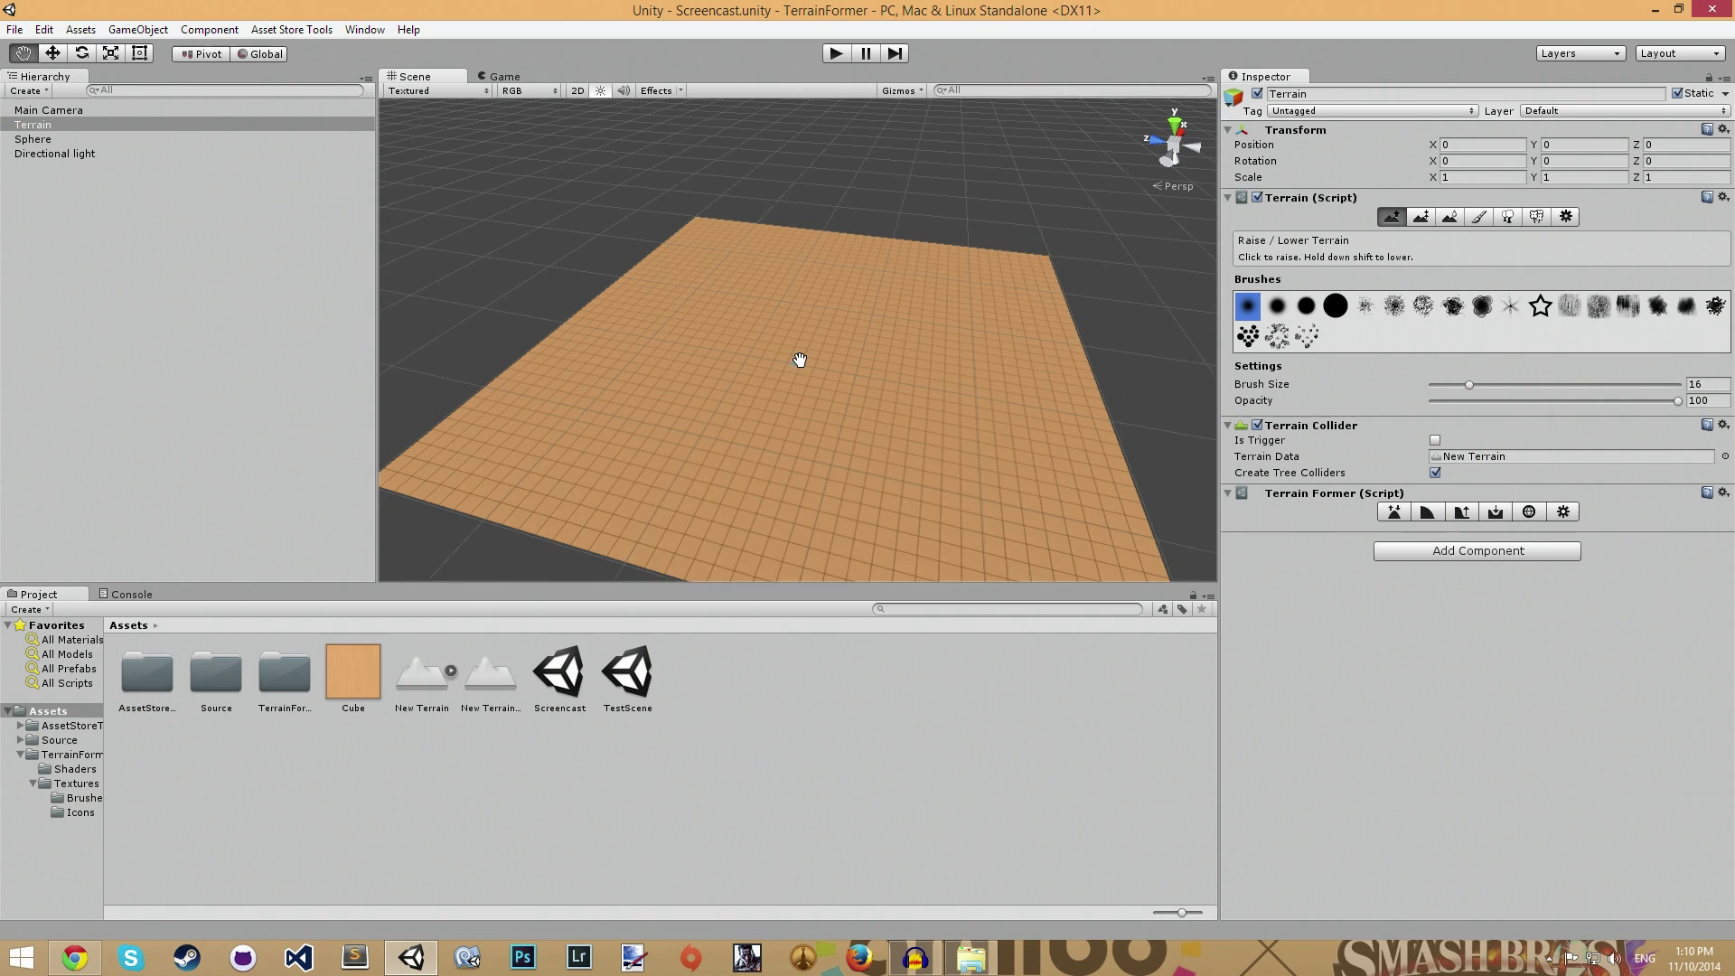
alt+drag(820, 321, 701, 387)
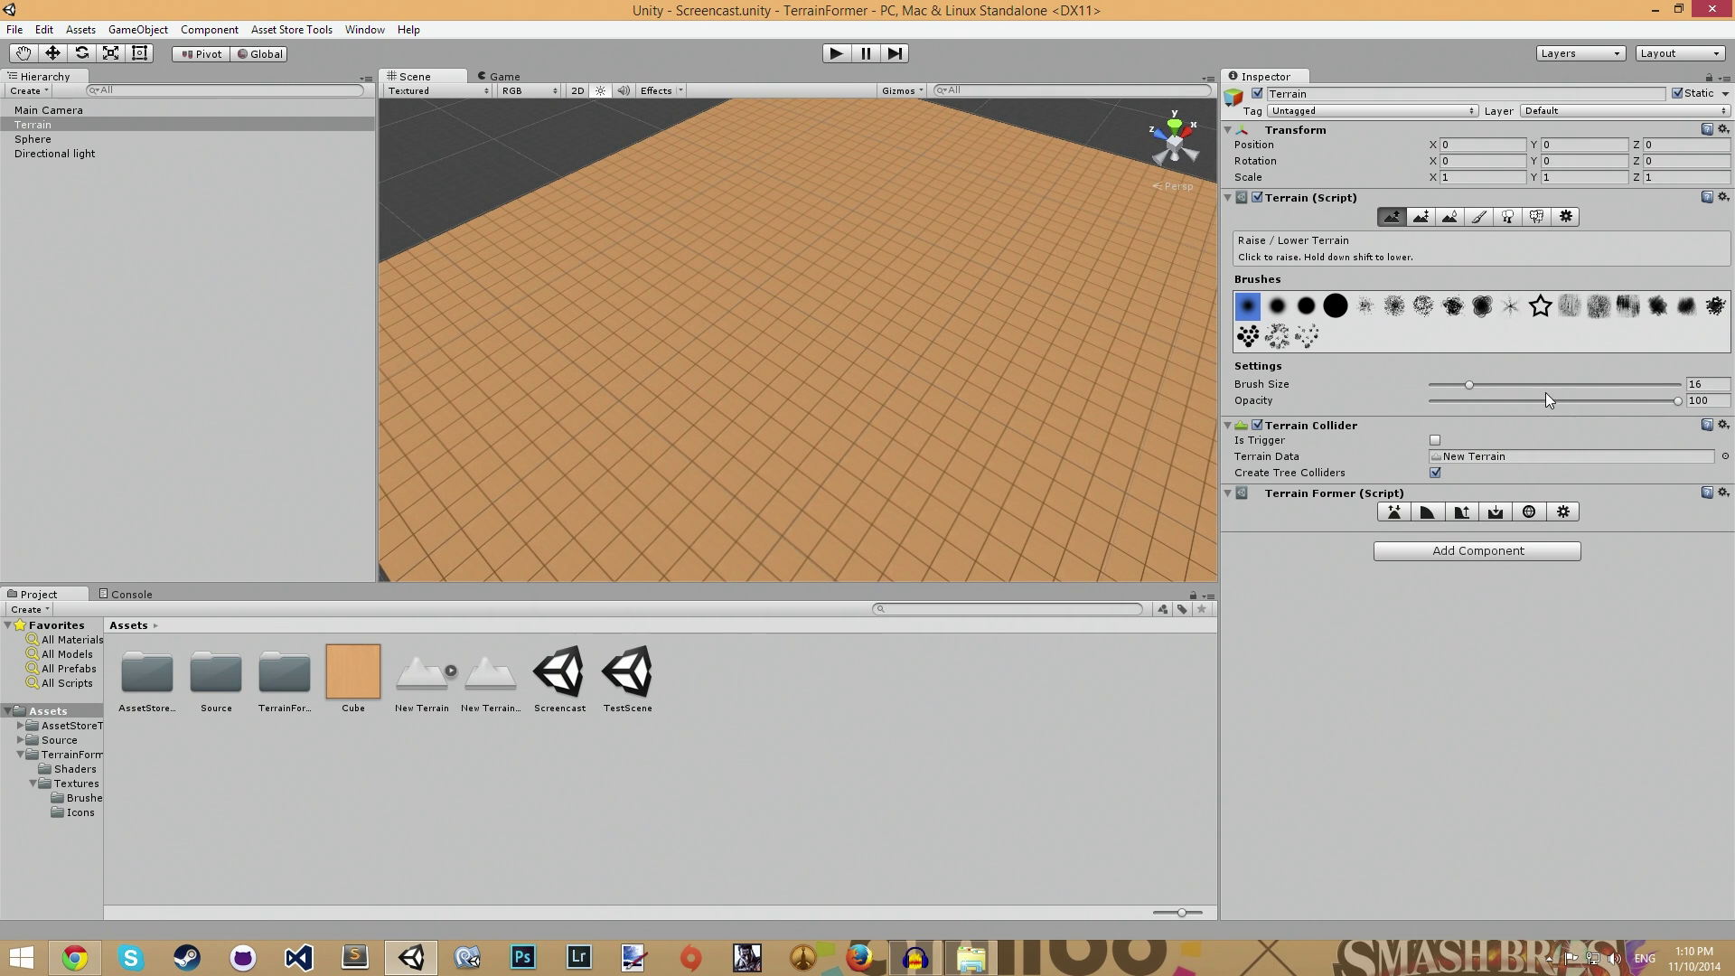
drag(1526, 383, 1711, 380)
scroll(799, 300, up, 4)
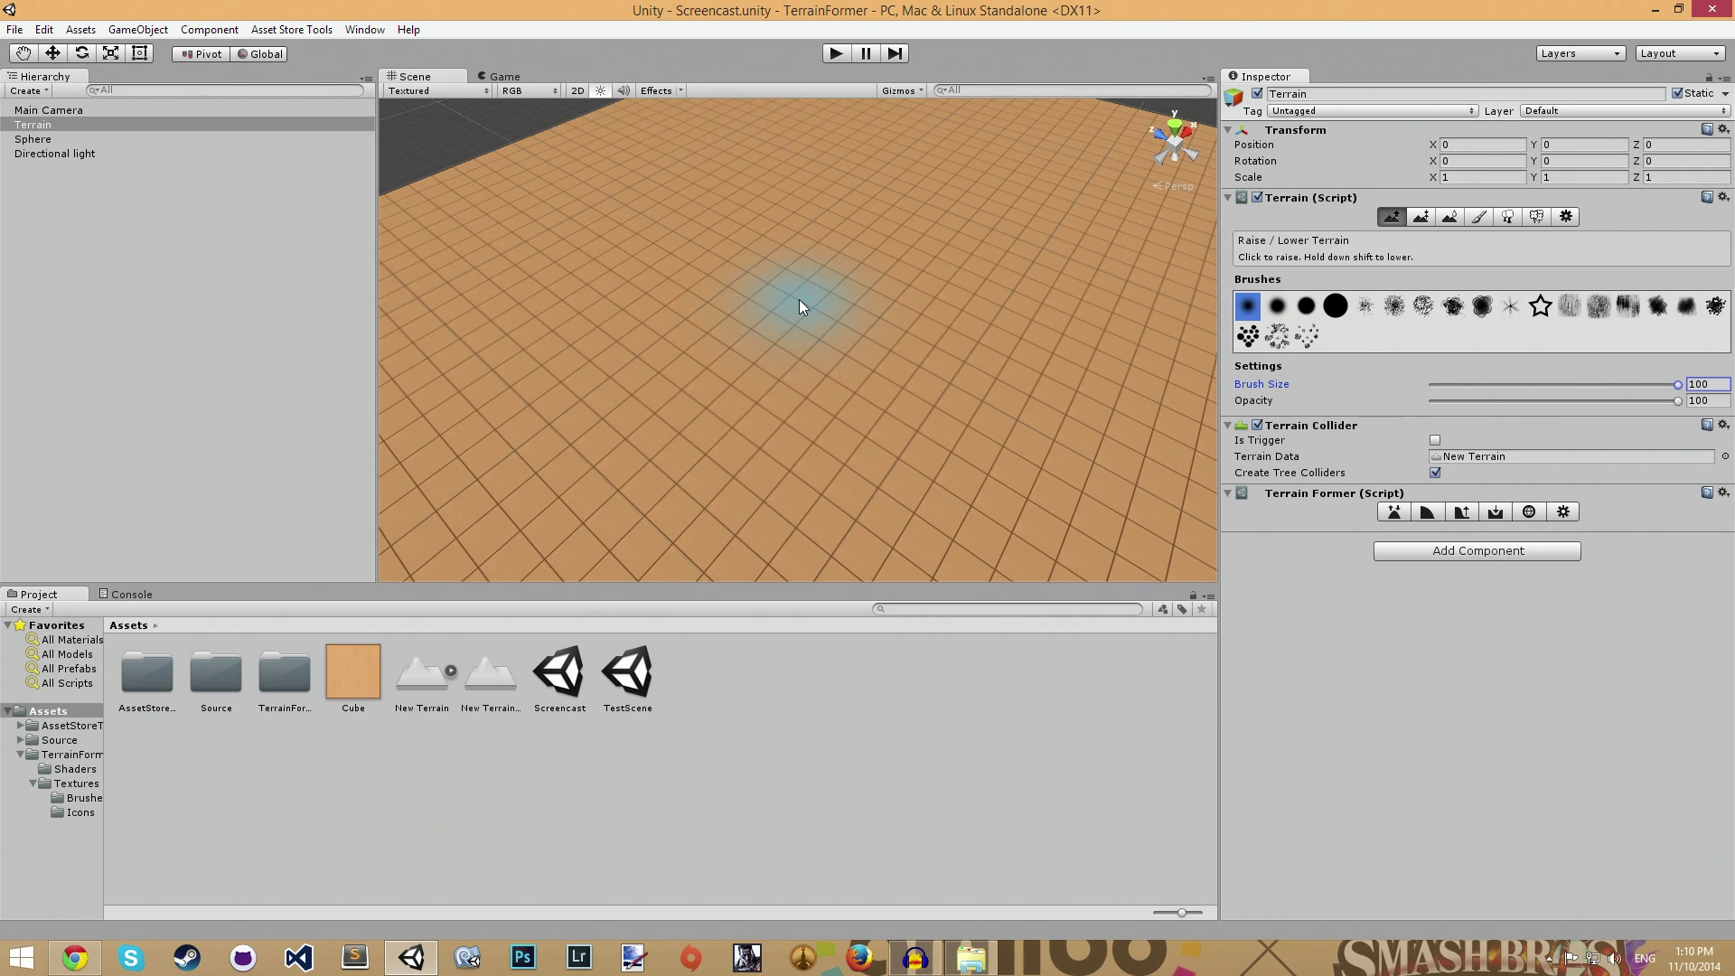
click(799, 354)
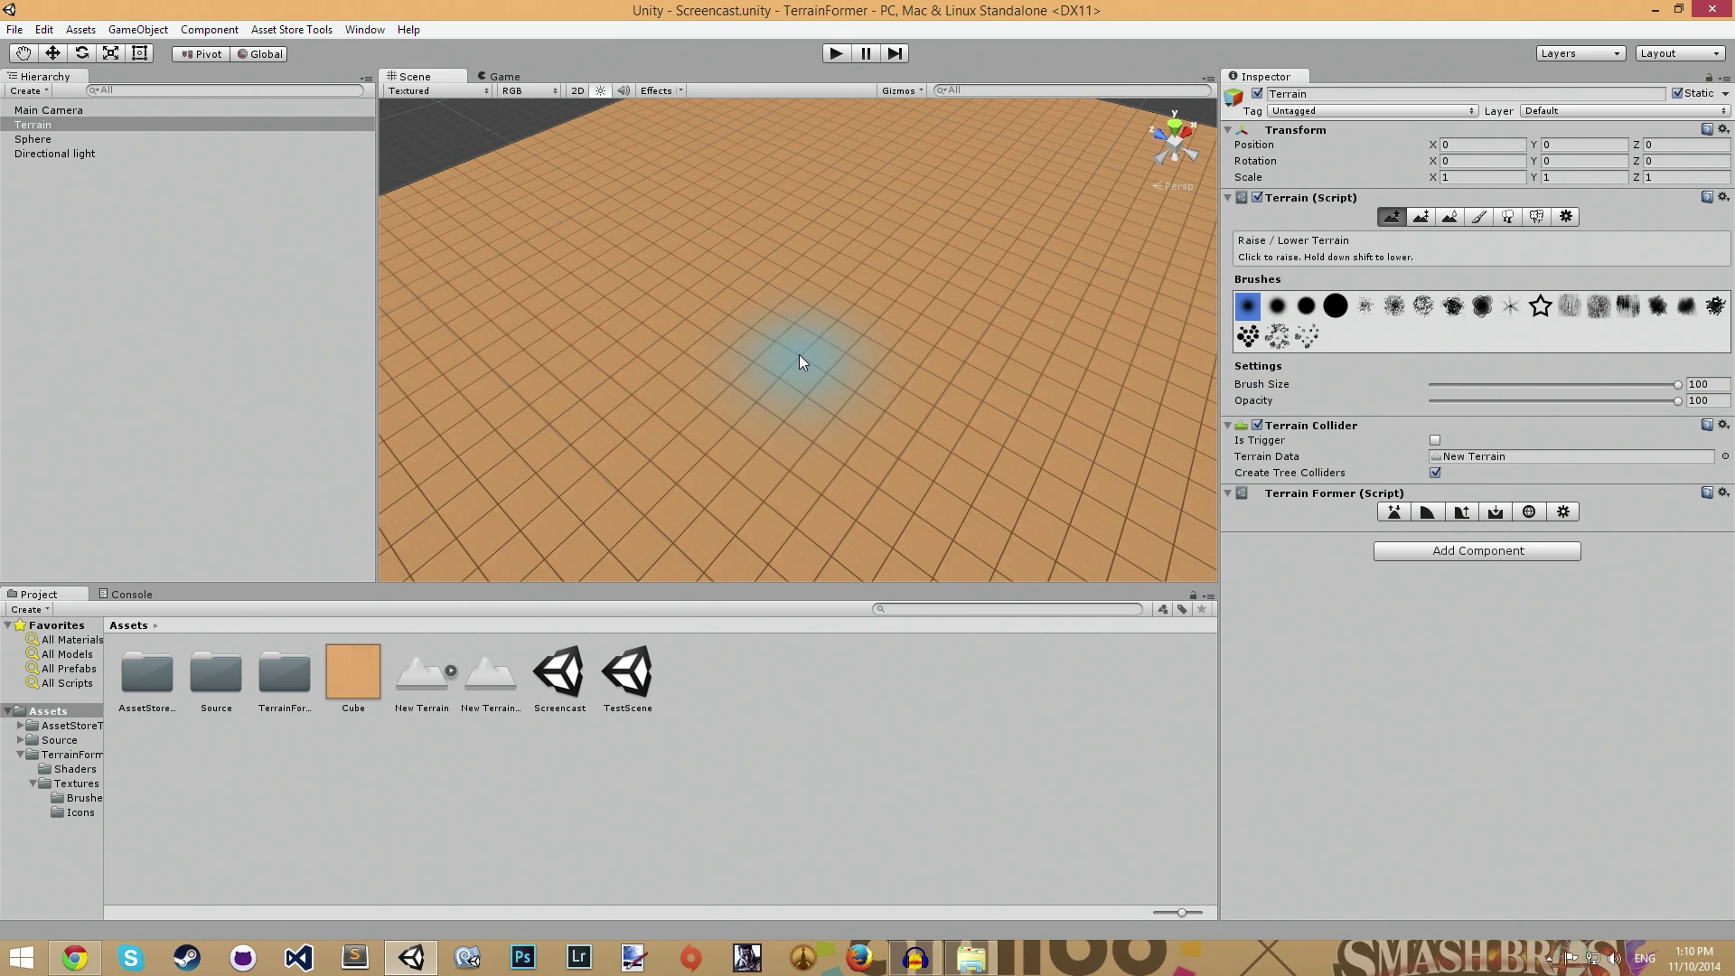
Paint test hills, including one with the largest round brush, undoing all but a small central hill
mouse_move(799, 354)
mouse_down()
mouse_move(747, 351)
mouse_move(772, 317)
mouse_move(773, 403)
mouse_move(889, 353)
mouse_up()
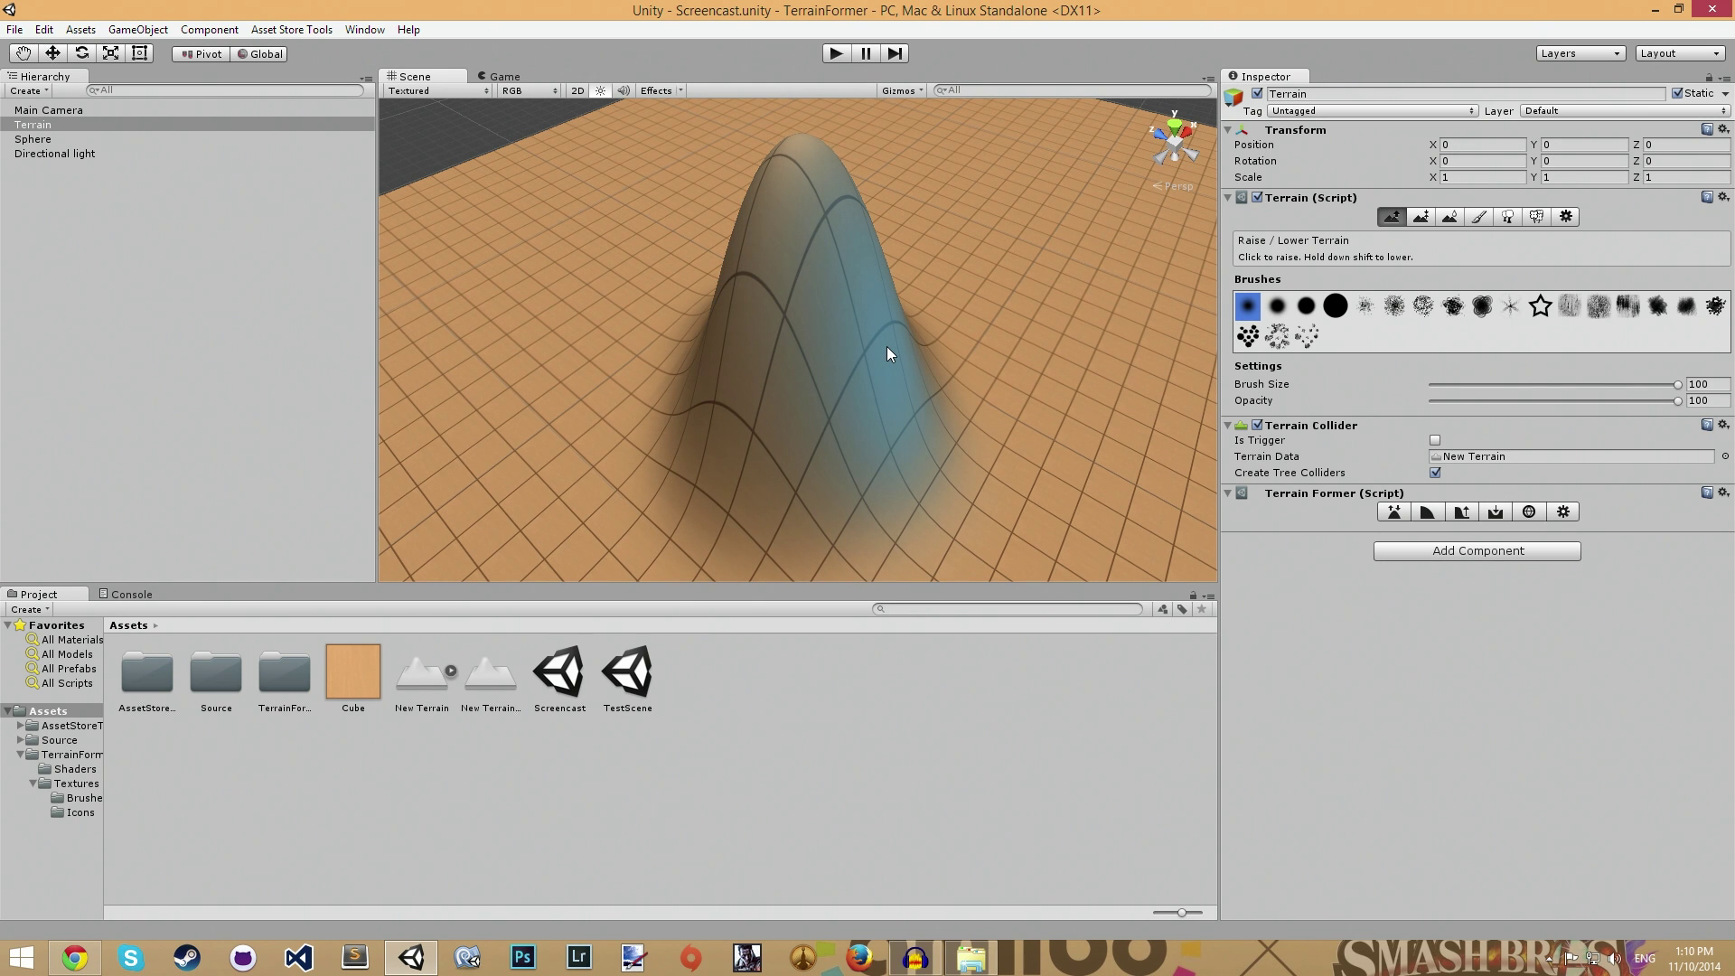
key(ctrl+z)
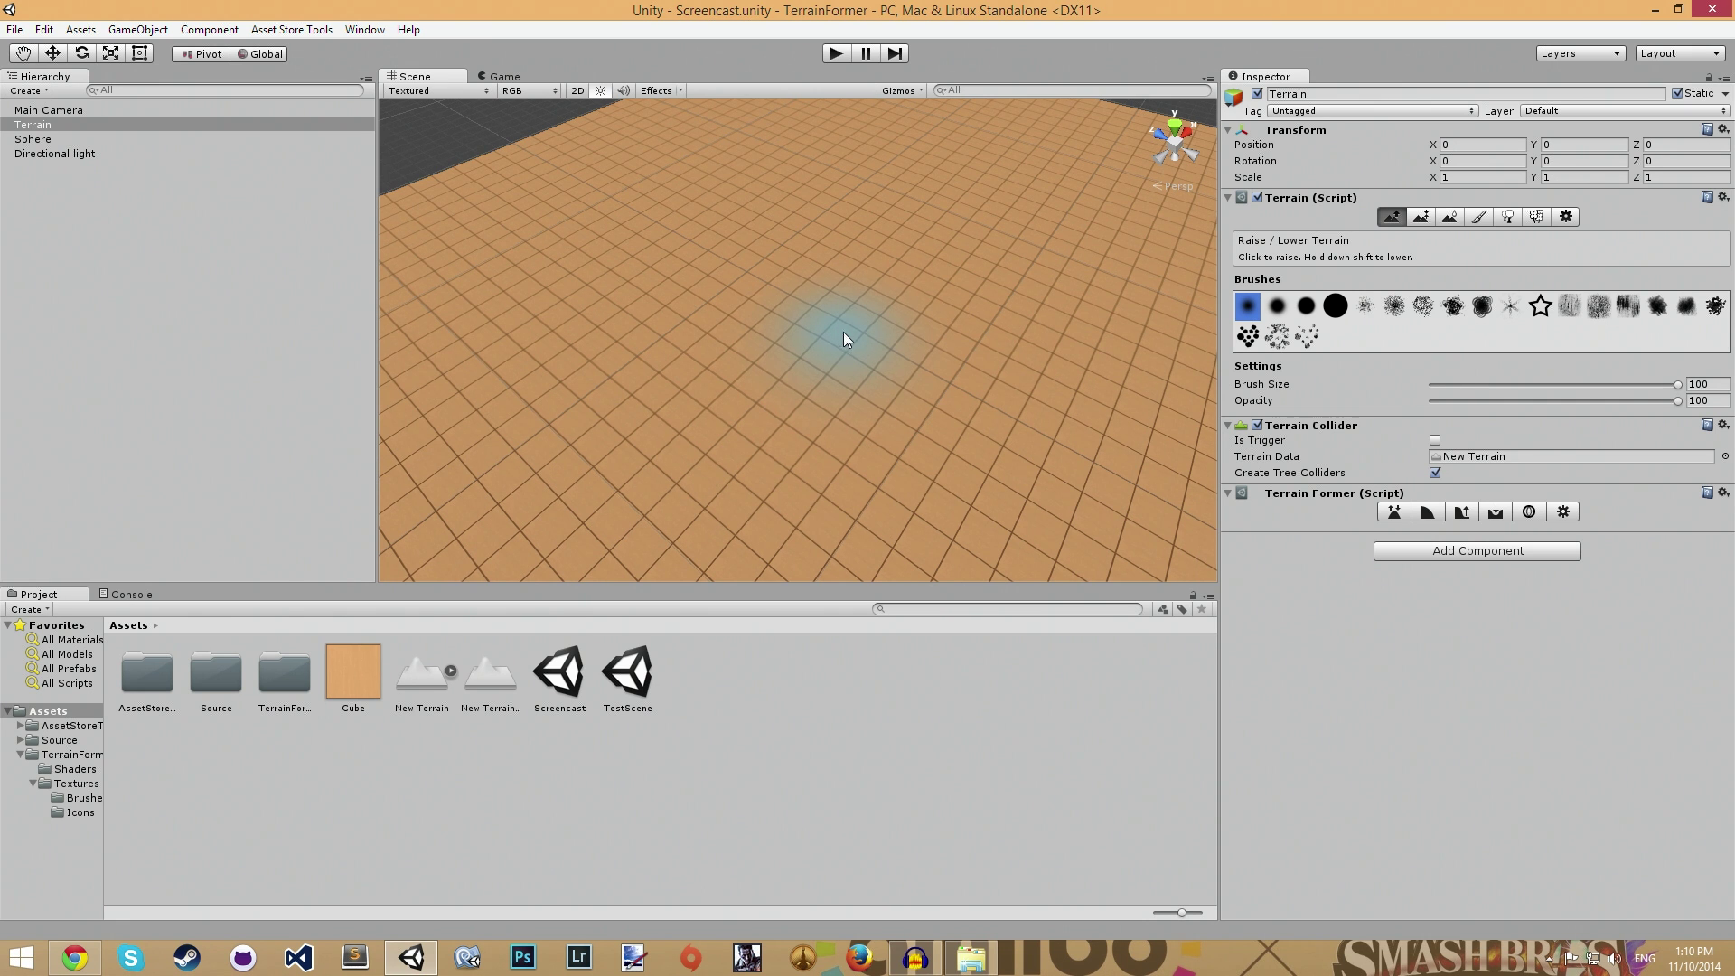
drag(843, 333, 963, 343)
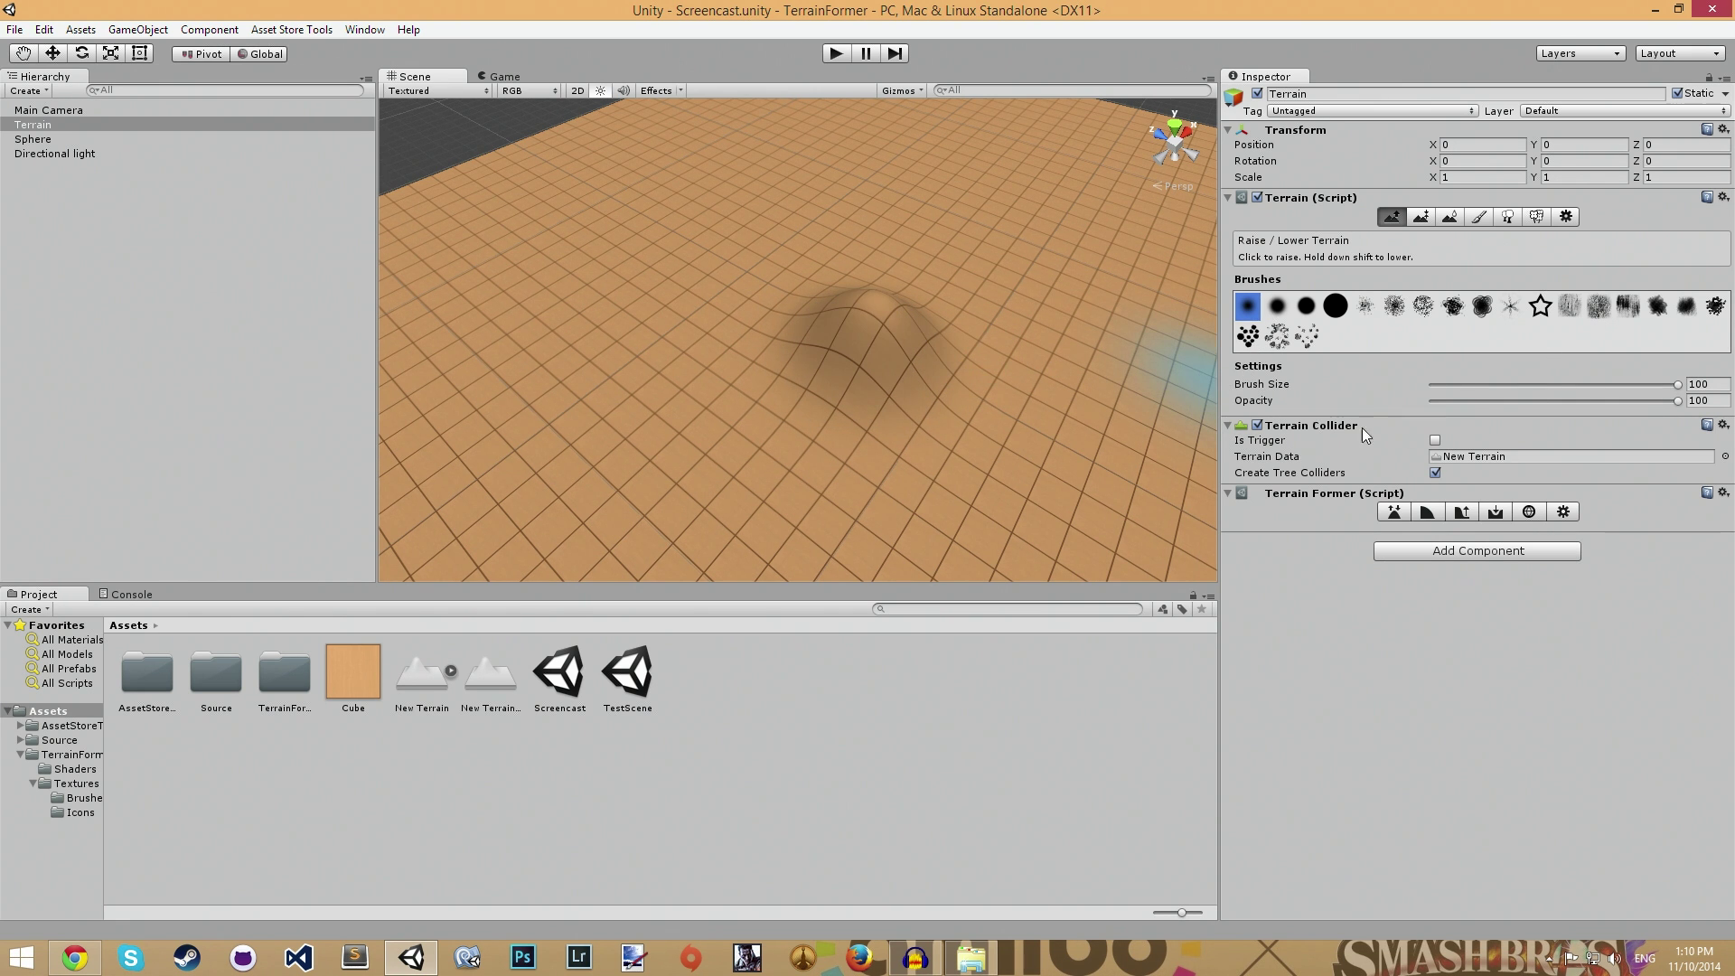
scroll(1005, 389, down, 5)
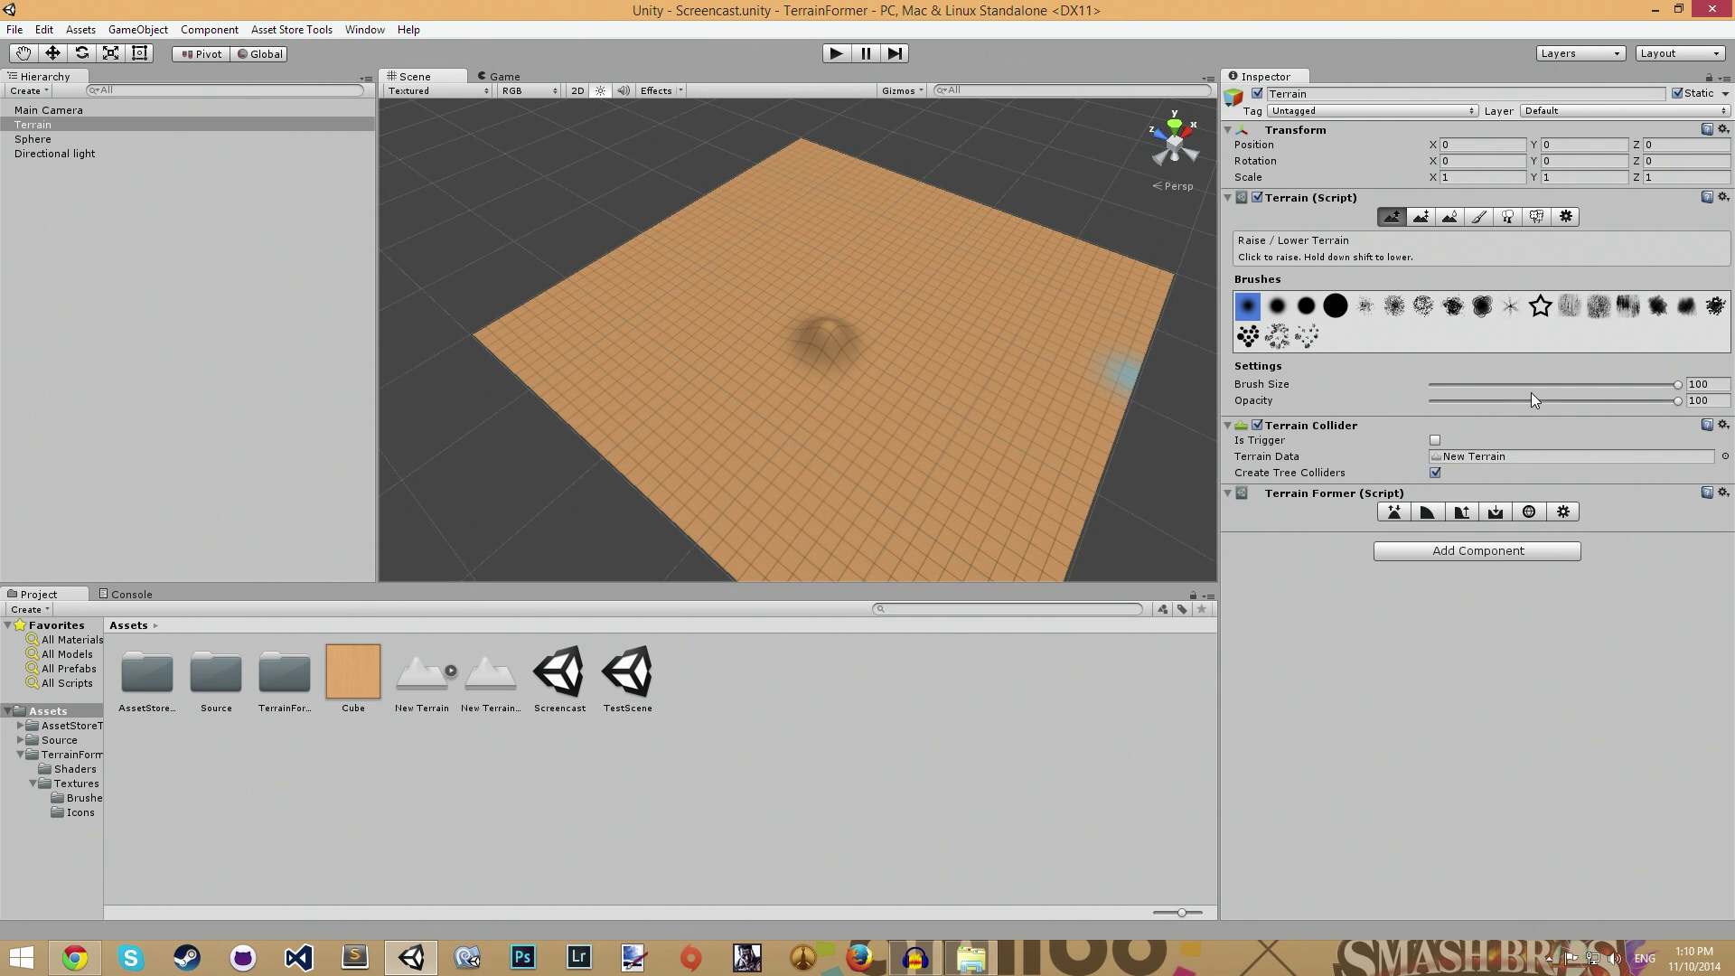
click(1343, 312)
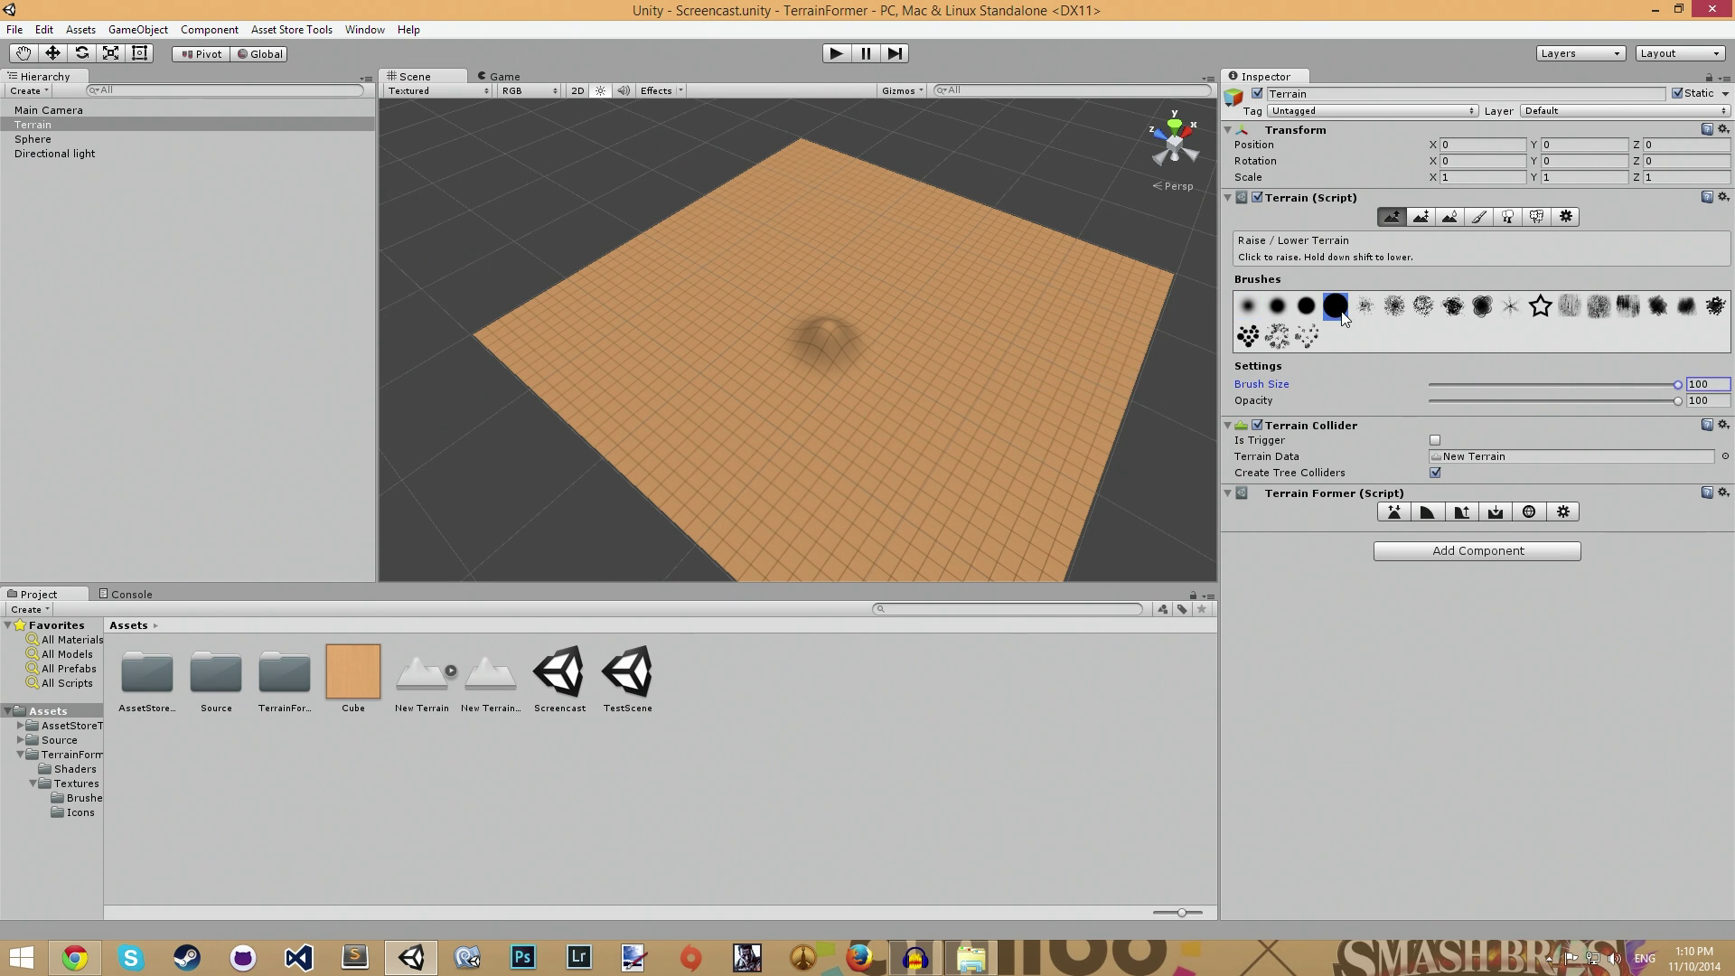
drag(934, 319, 1001, 339)
scroll(942, 389, up, 10)
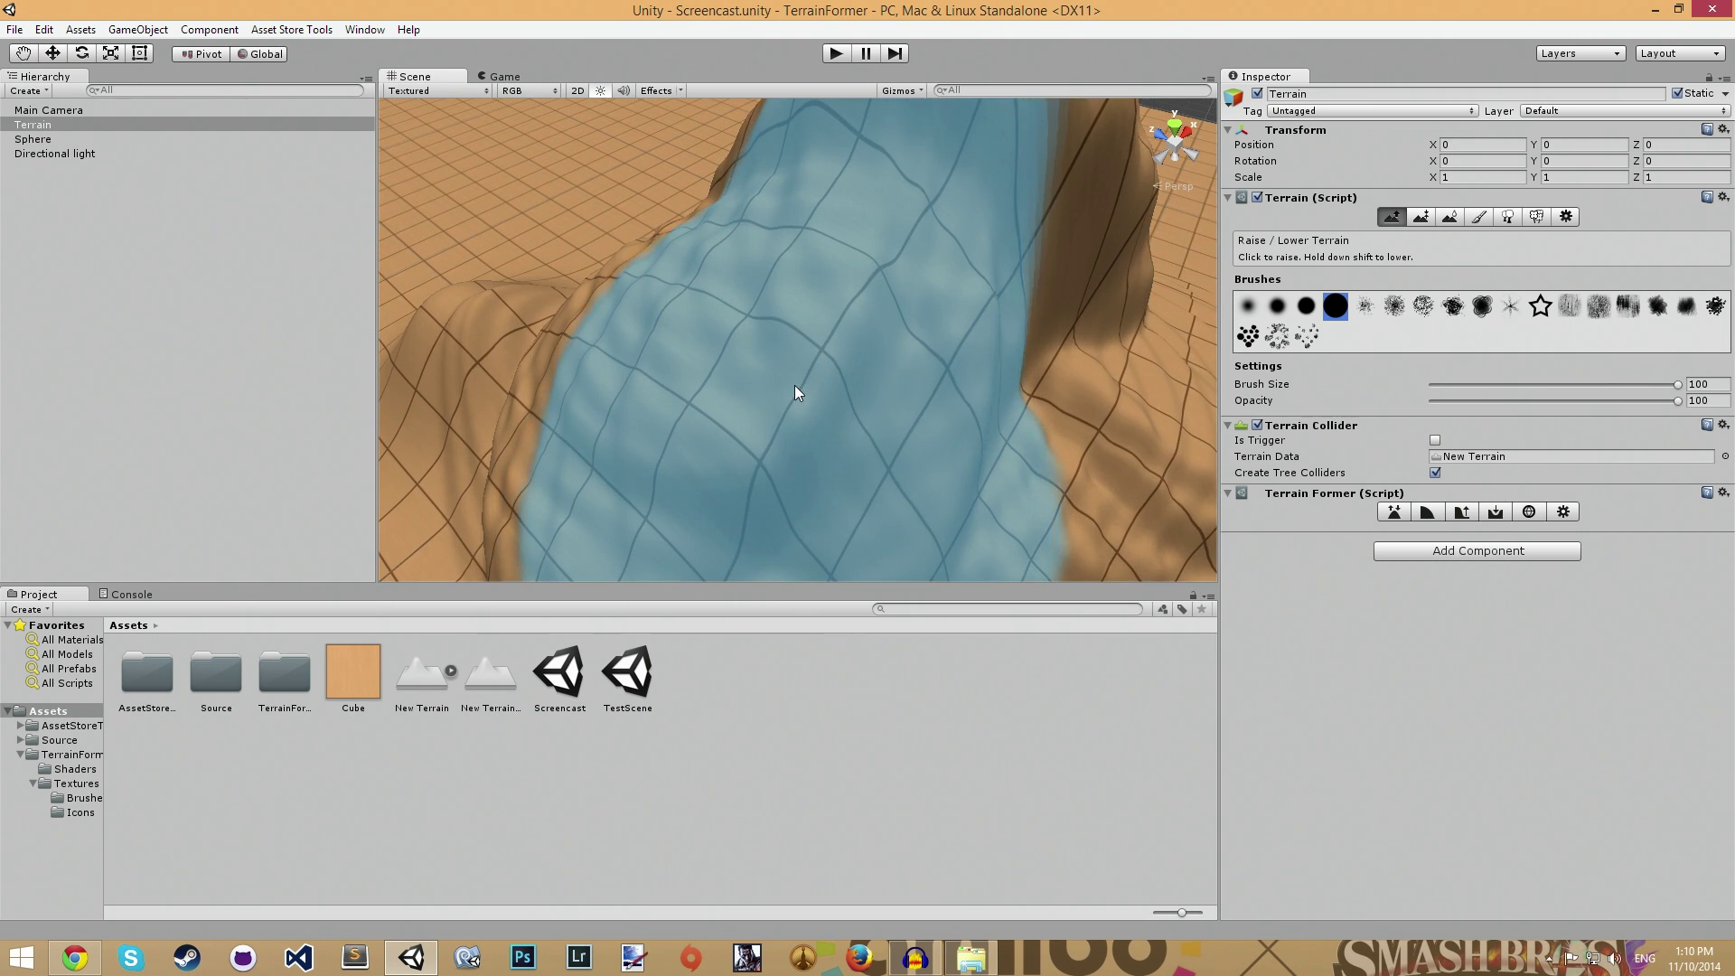
key(ctrl+z)
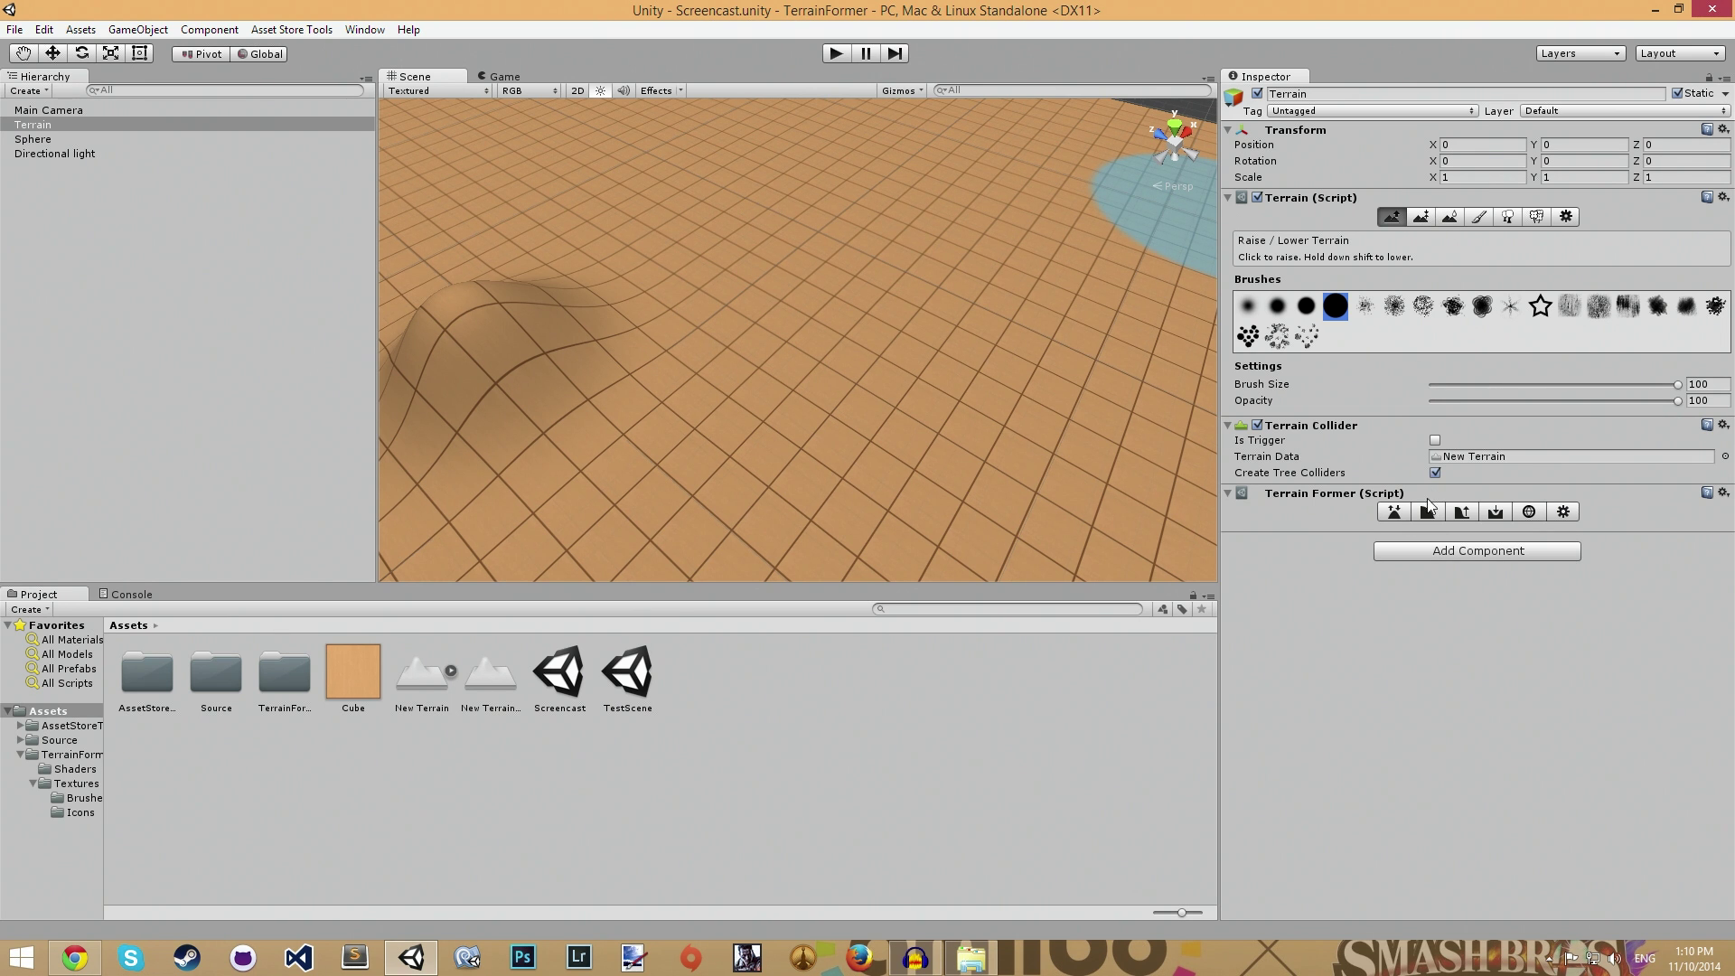
Switch to TerrainFormer's Raise/Lower, undo the leftover hill, and test a large-brush mound, then undo it
click(1393, 512)
key(ctrl+z)
middle_drag(804, 365, 1017, 438)
scroll(608, 340, down, 4)
scroll(606, 340, down, 1)
key(])
key(])
key(])
key(])
key(])
key(])
key(])
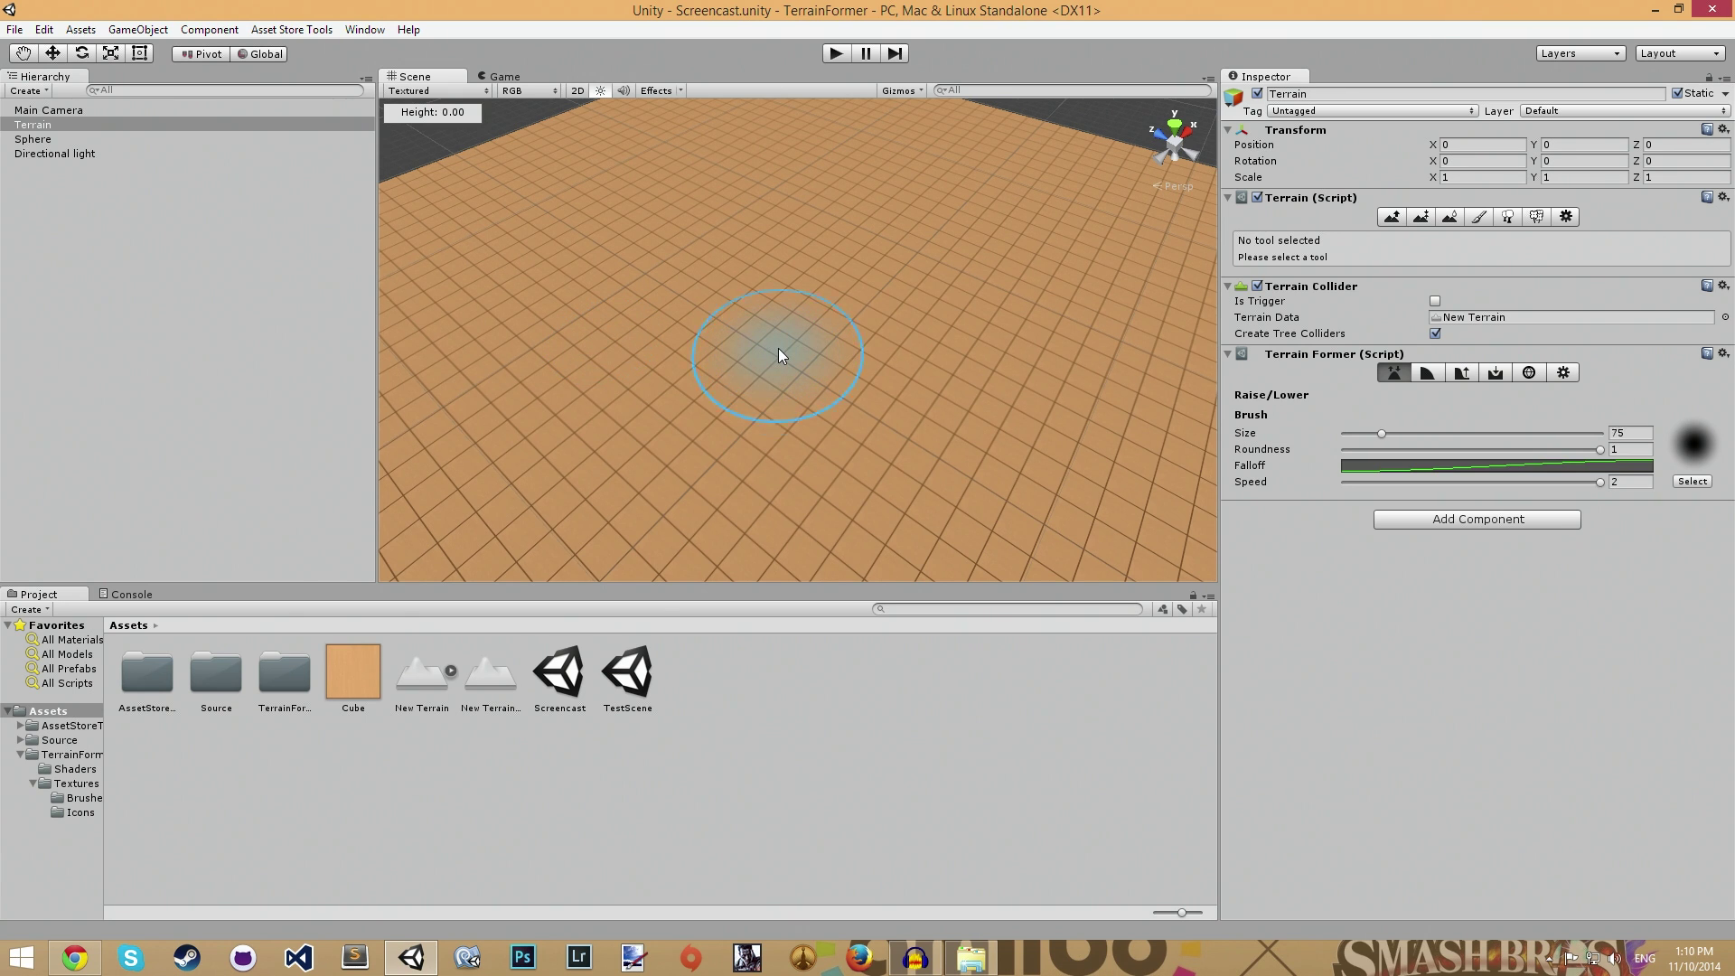
ctrl+scroll(778, 349, up, 8)
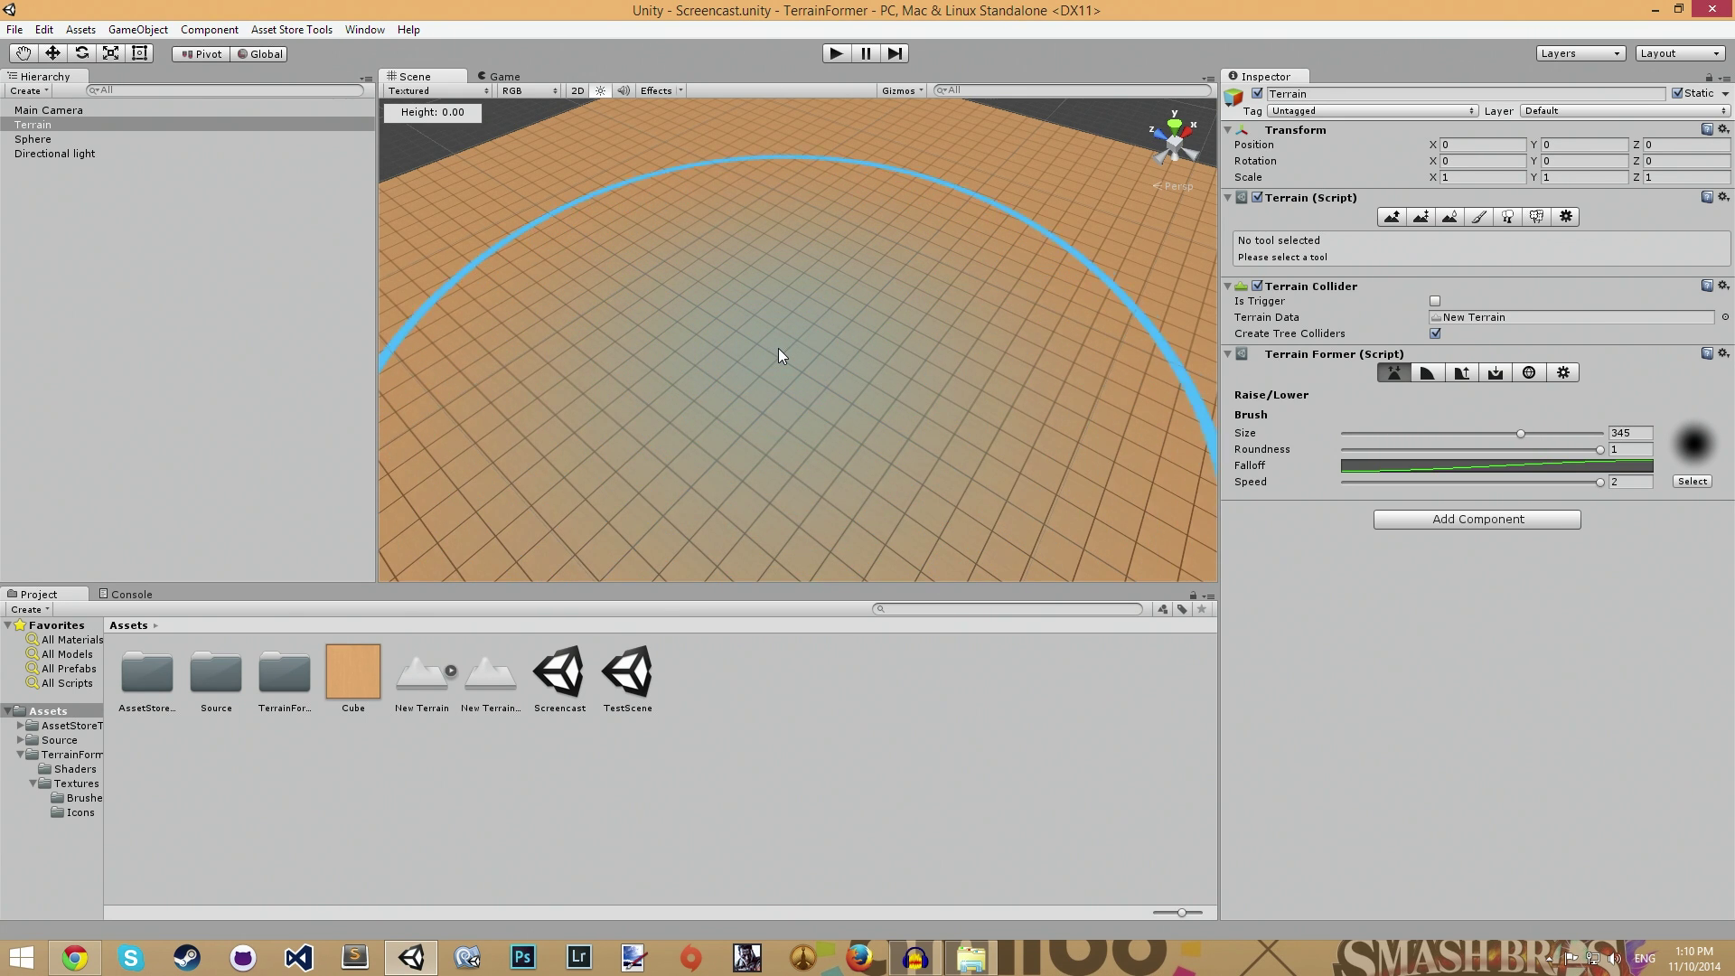
mouse_move(786, 352)
mouse_down()
mouse_move(786, 307)
mouse_move(883, 395)
mouse_move(1076, 371)
mouse_move(948, 323)
mouse_up()
scroll(784, 303, down, 3)
key(ctrl+z)
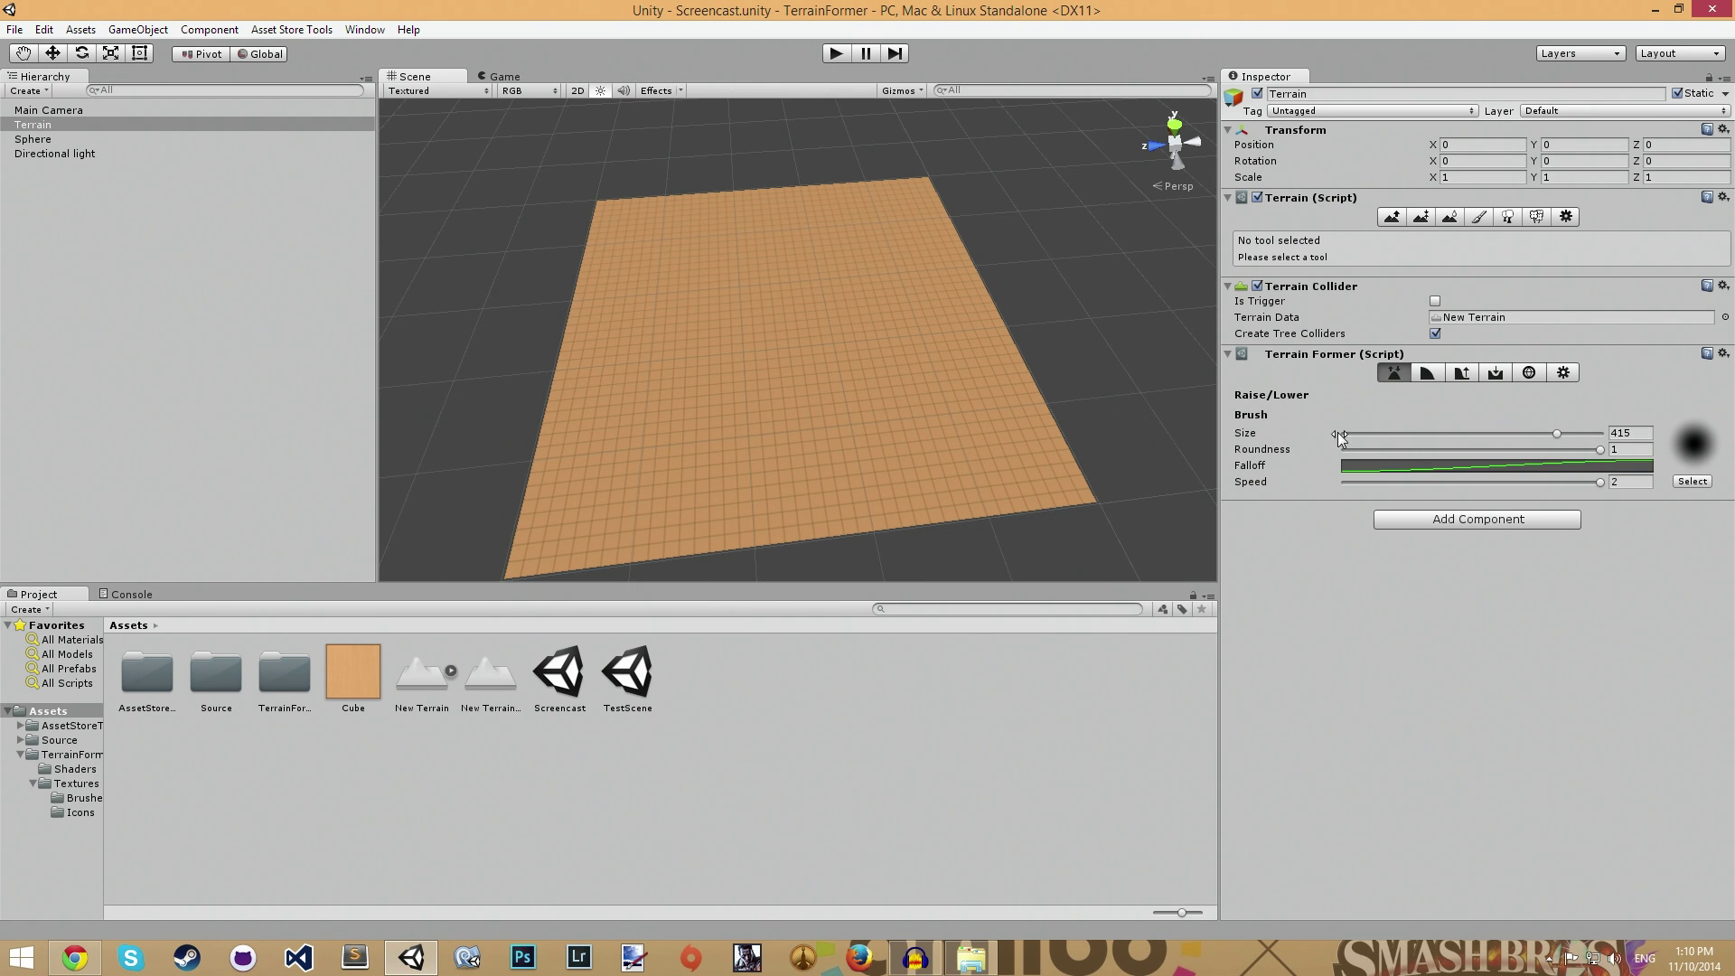
Set the brush size to 87 and test-raise a column, then undo it
click(1368, 433)
scroll(904, 364, up, 5)
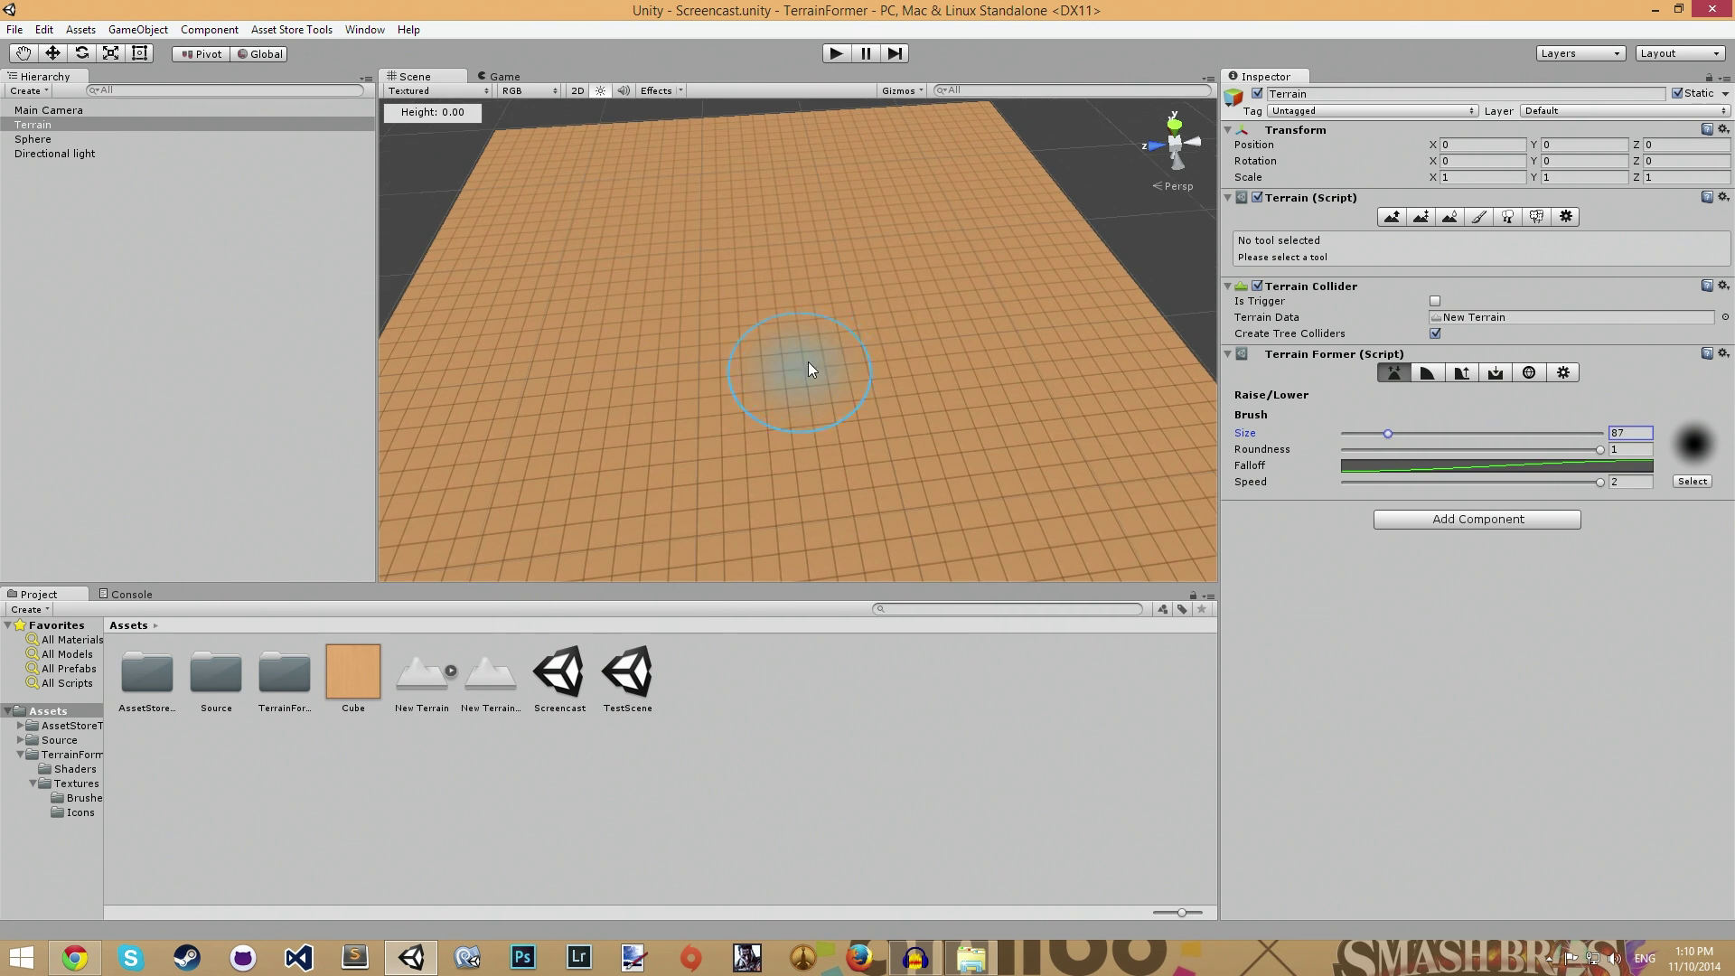
drag(842, 350, 842, 350)
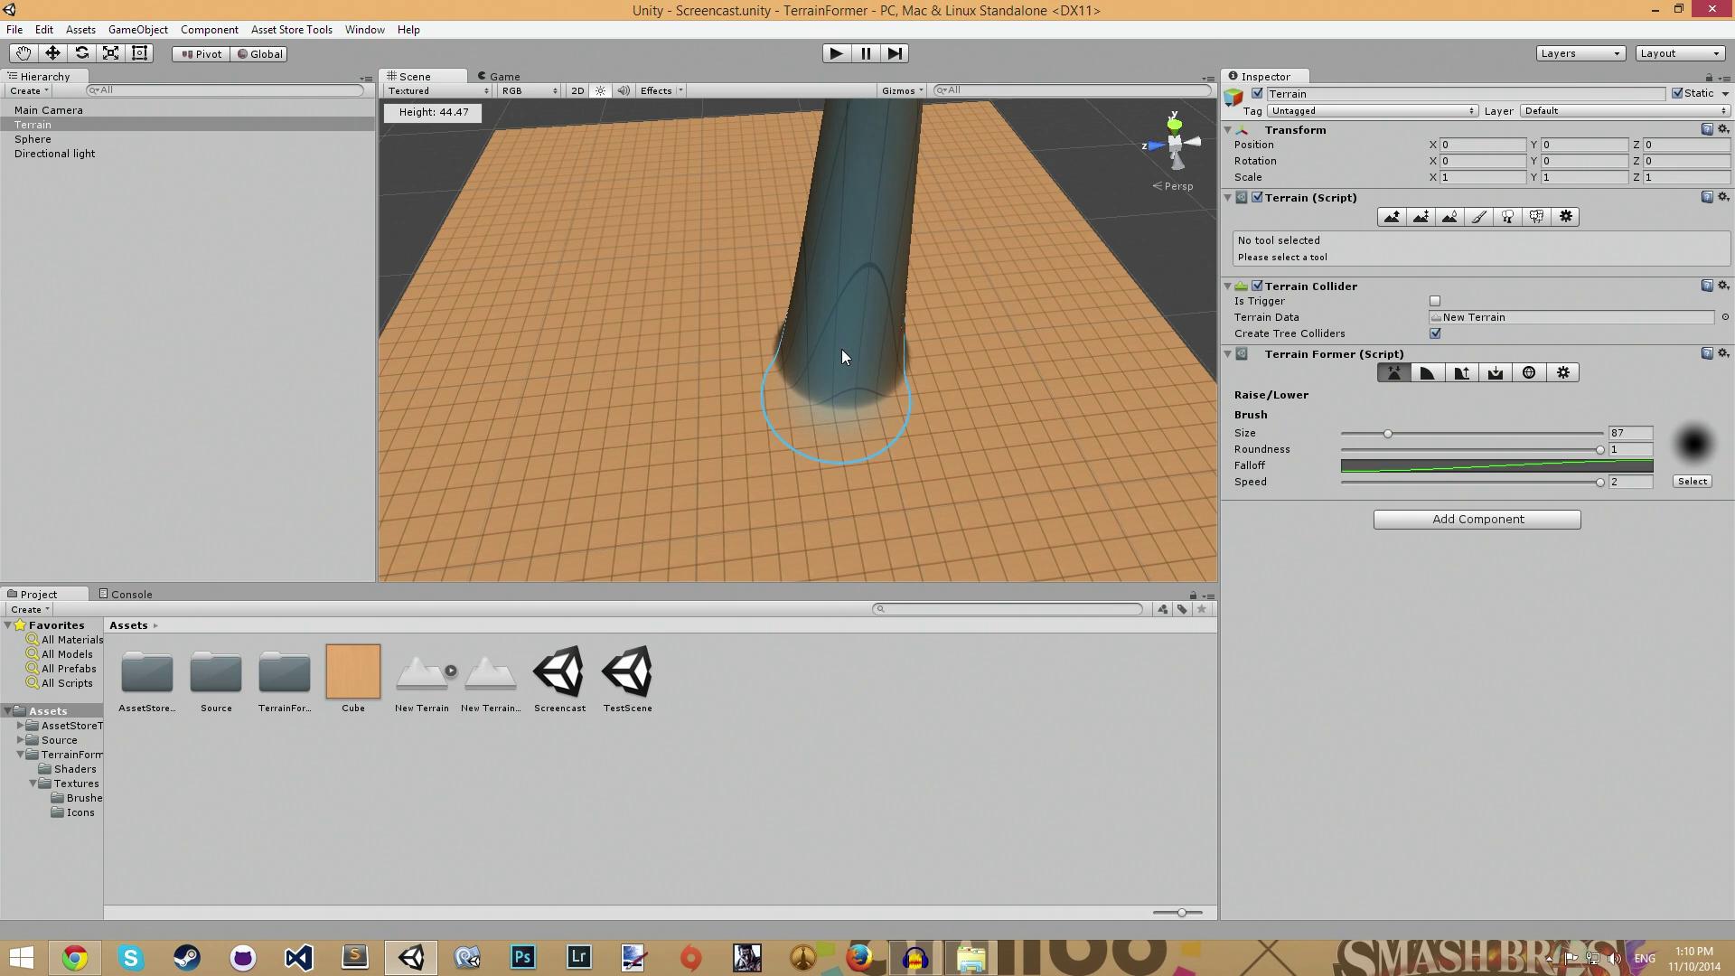
key(ctrl+z)
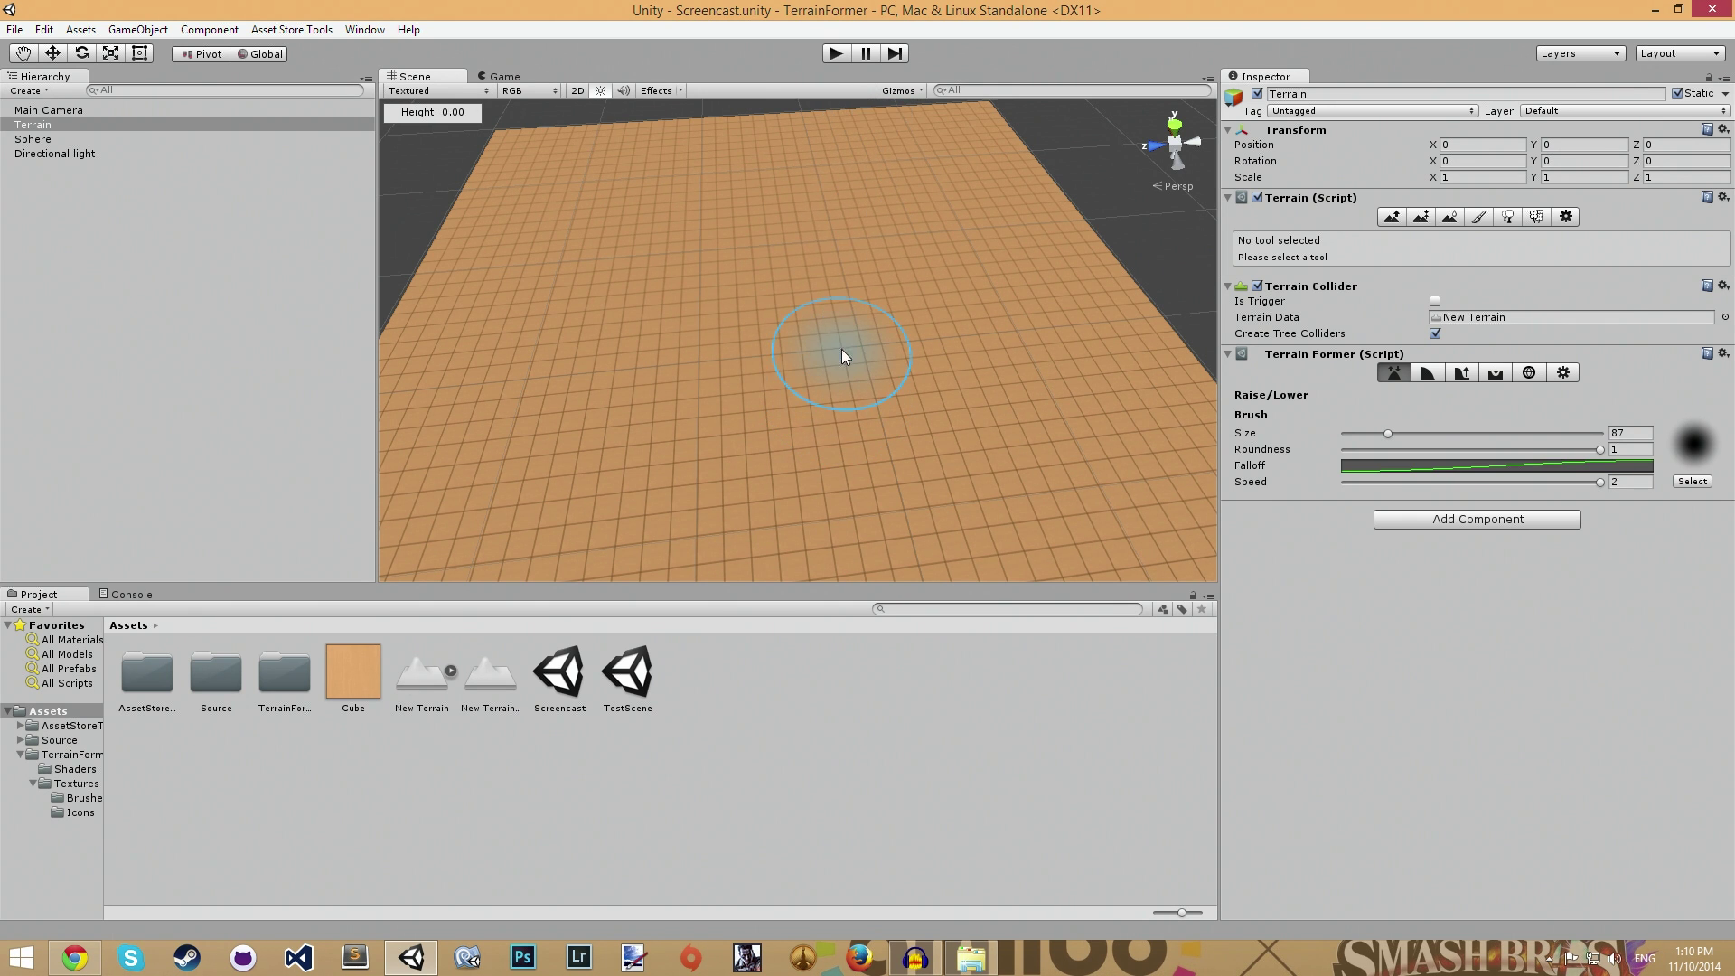
Browse from the brush selector to Assets > TerrainFormer > Textures > Brushes, then reselect the terrain
click(1687, 432)
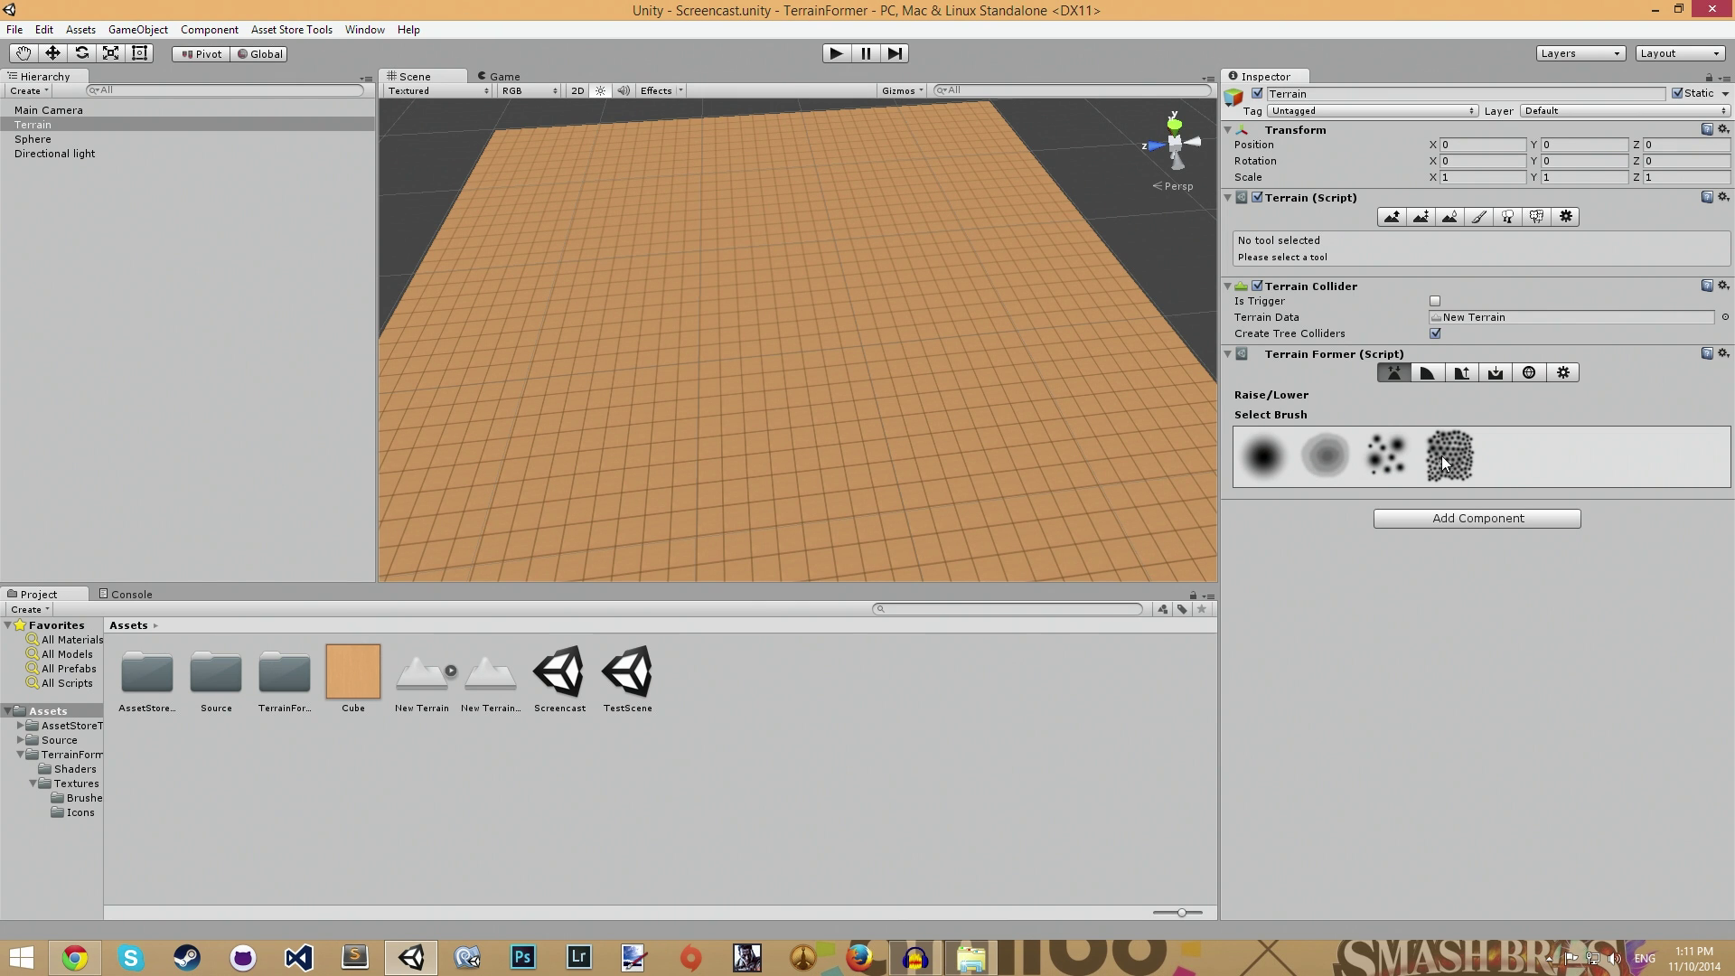
click(219, 682)
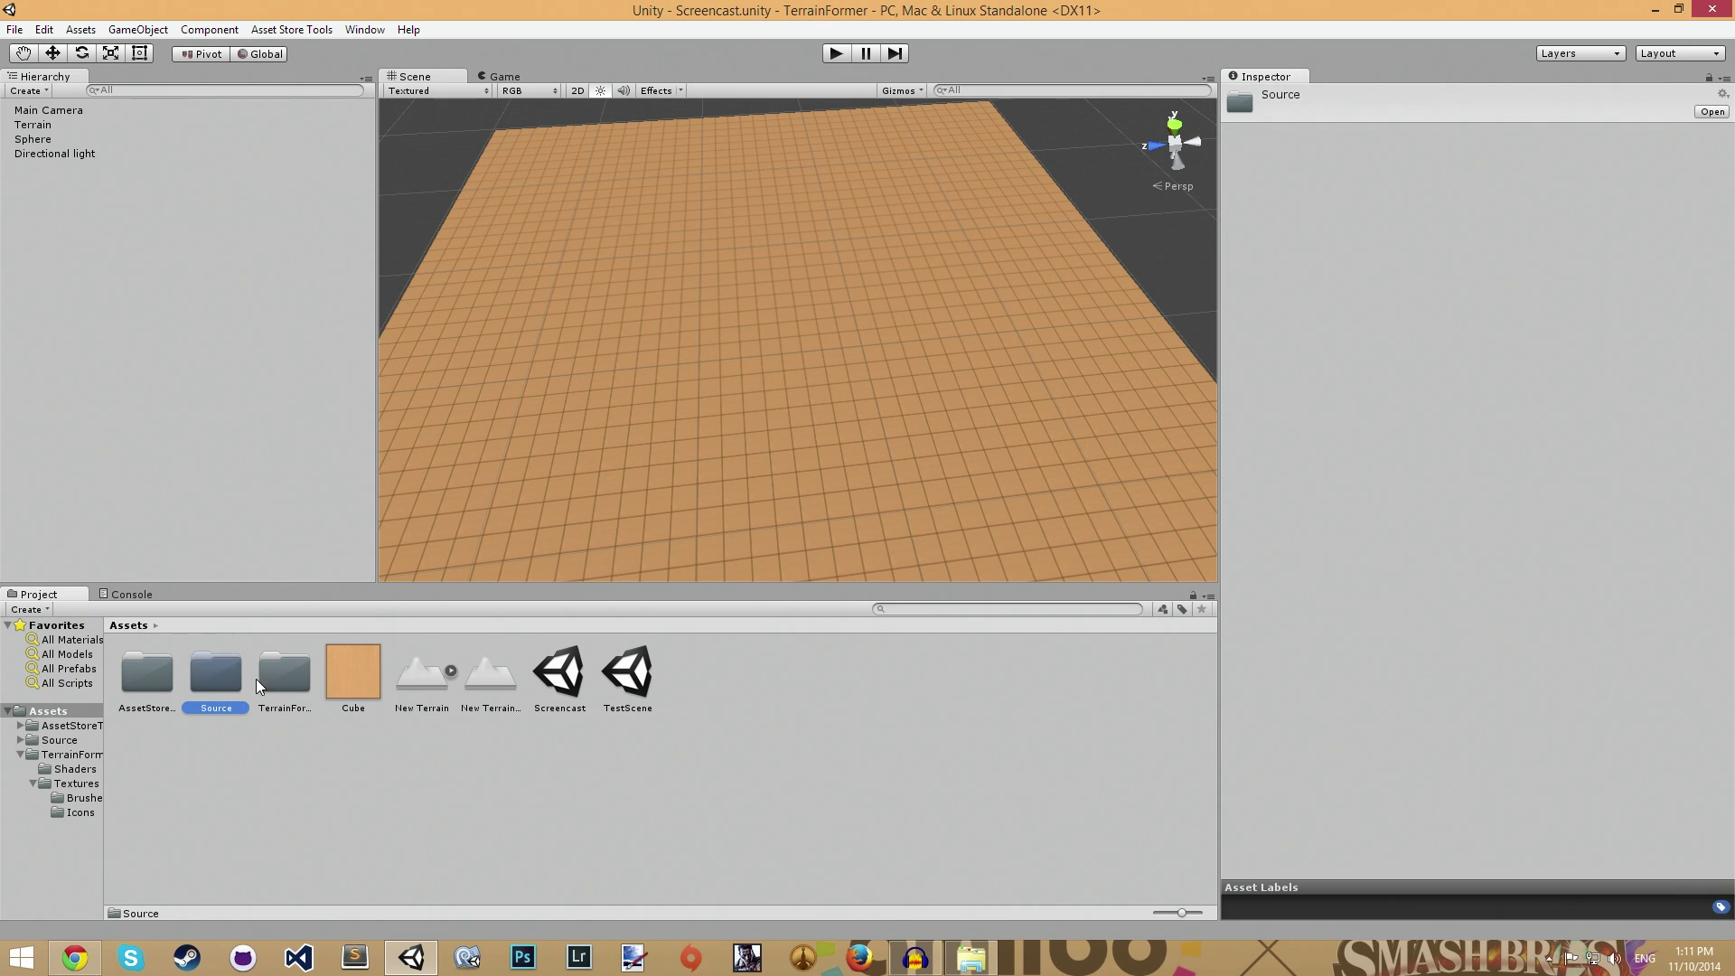
double_click(276, 676)
double_click(212, 682)
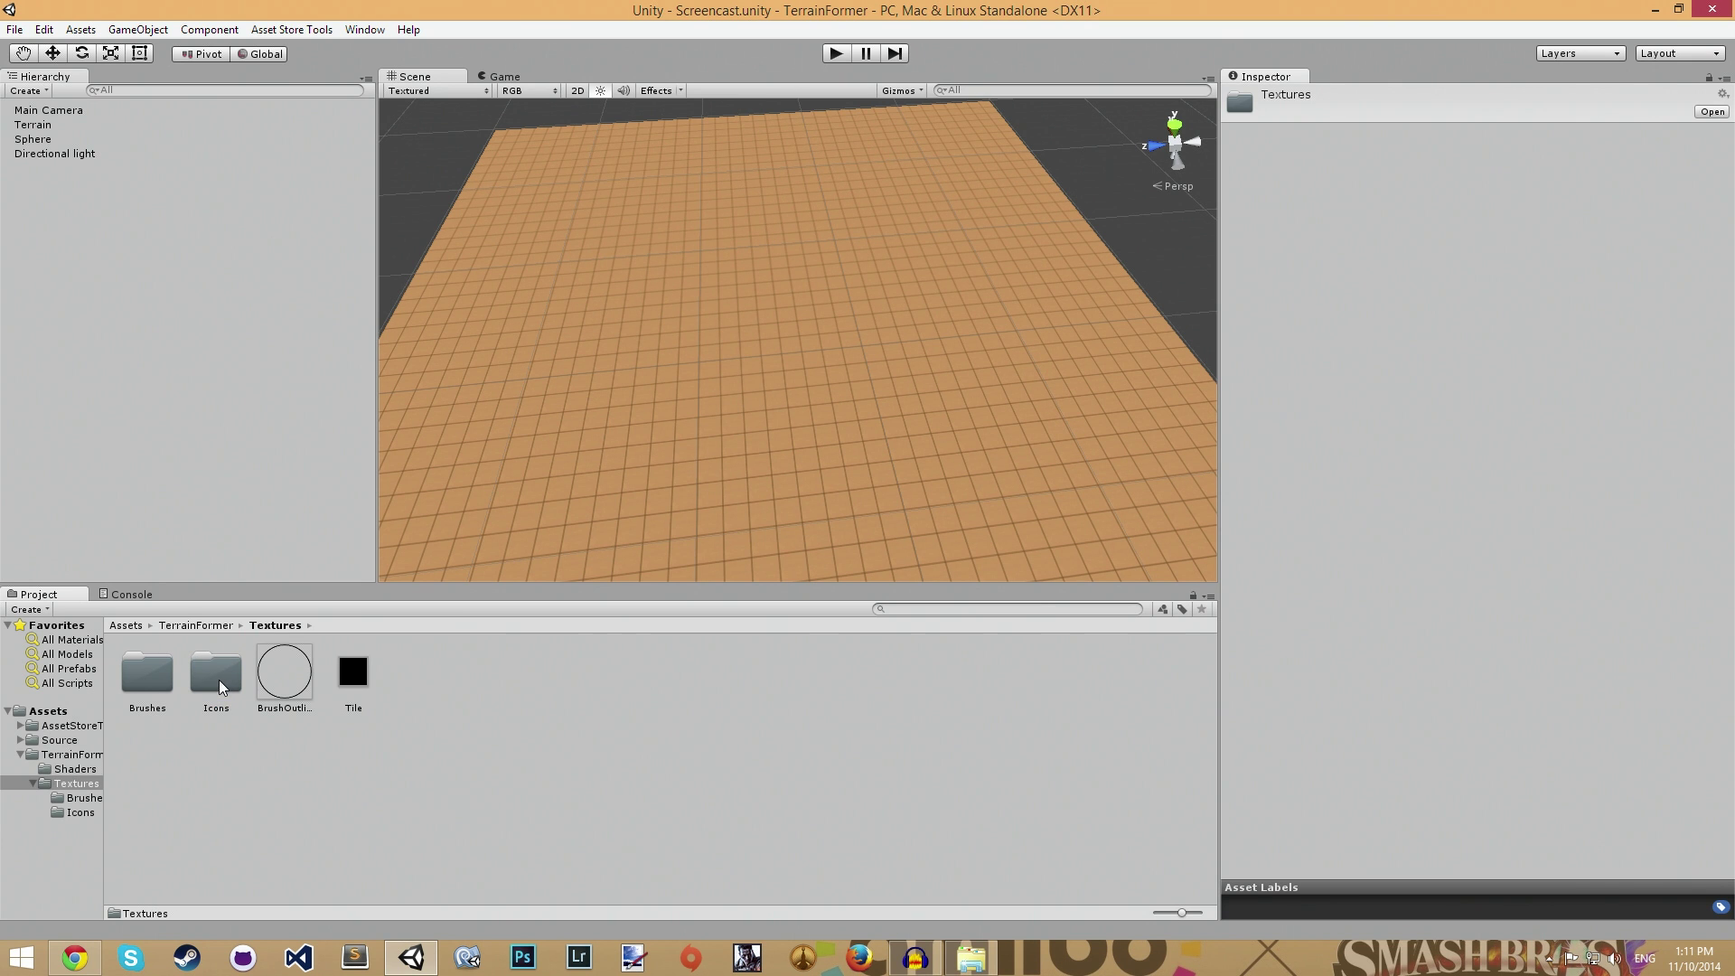
double_click(139, 690)
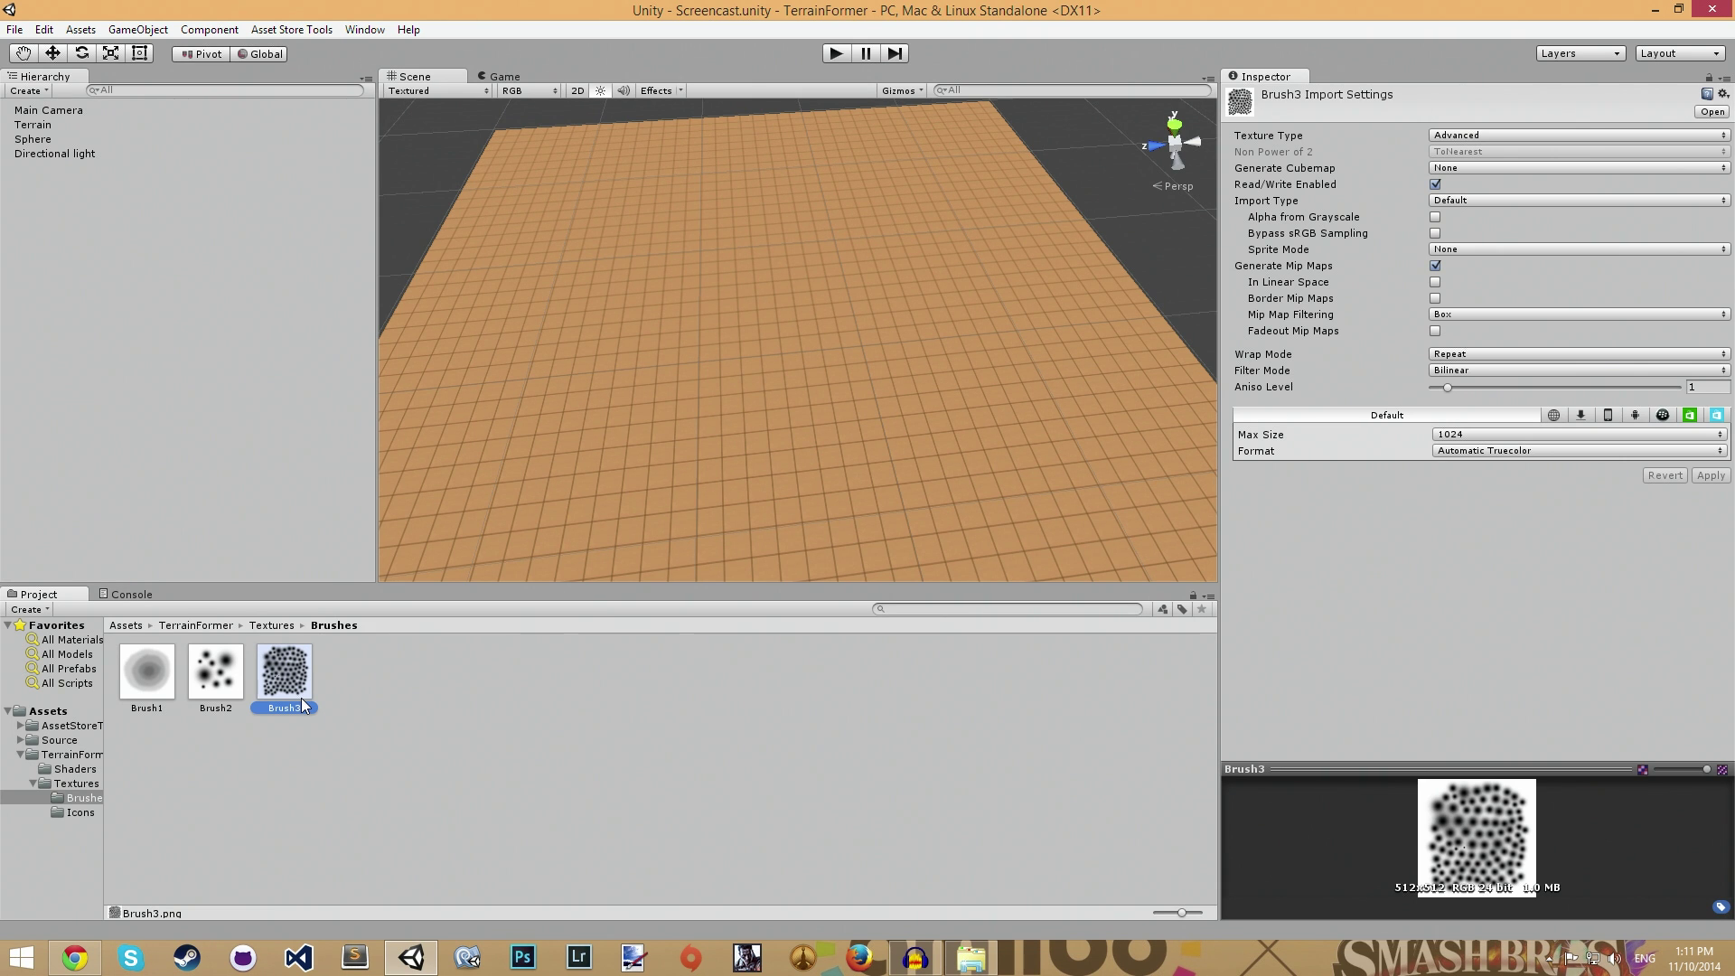
click(738, 388)
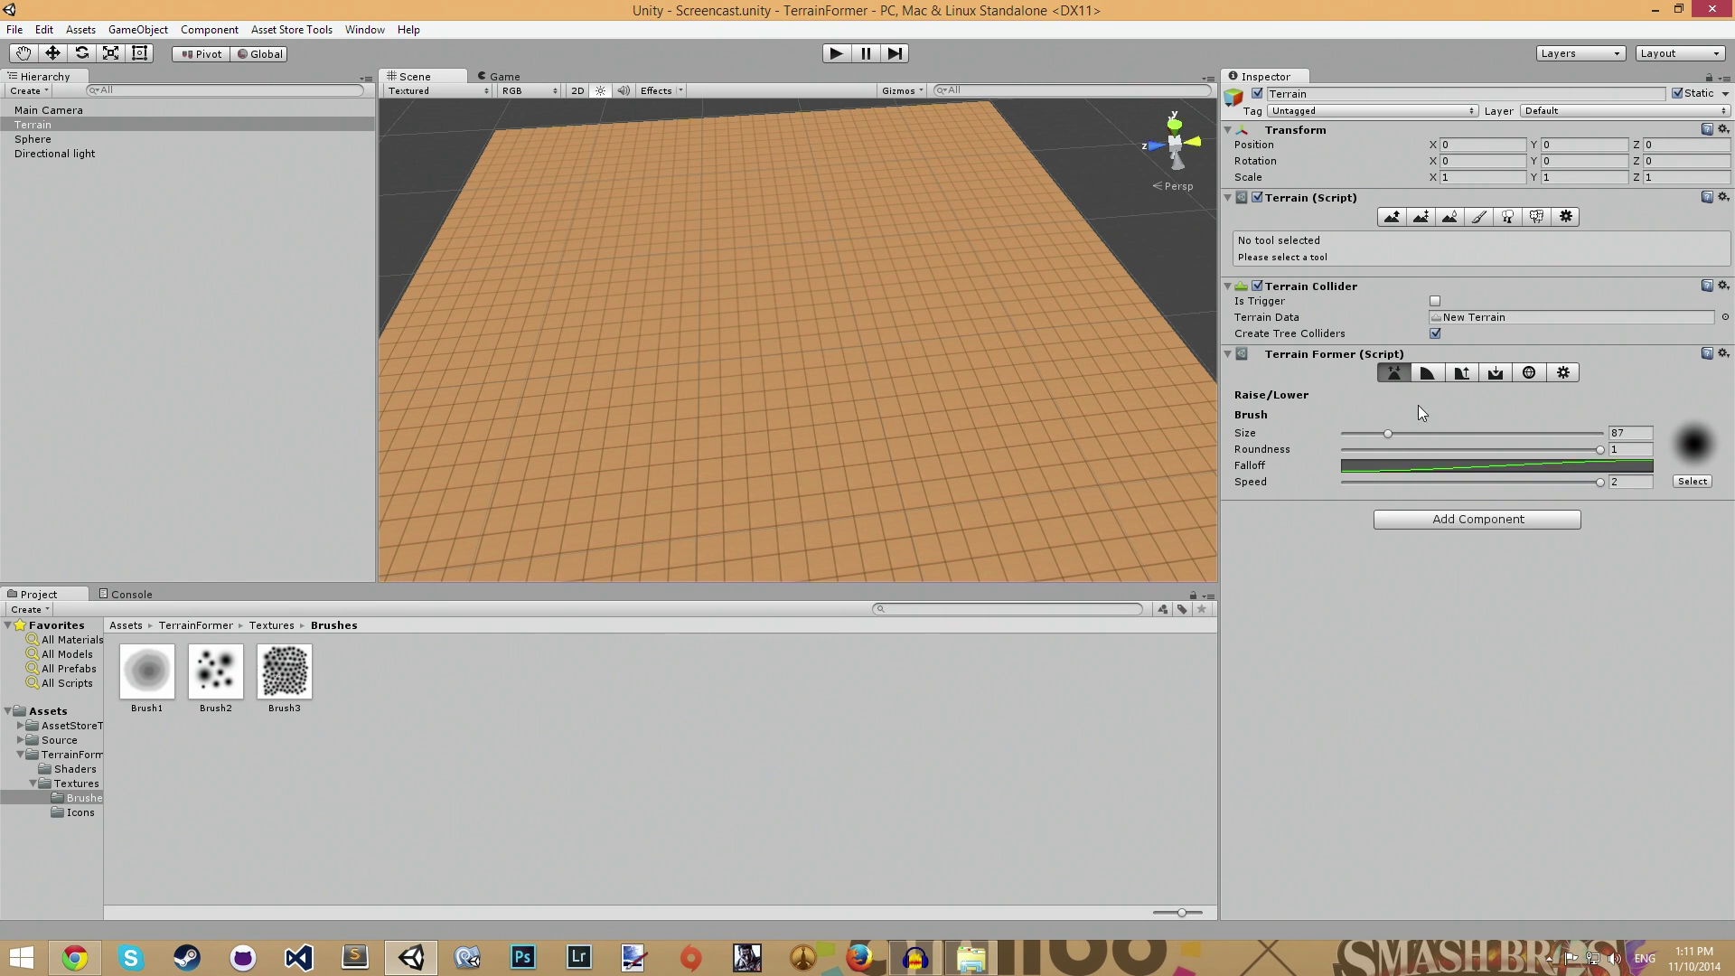
Raise a large mound with Unity's Raise/Lower Terrain and the largest round brush
click(1393, 217)
click(1335, 306)
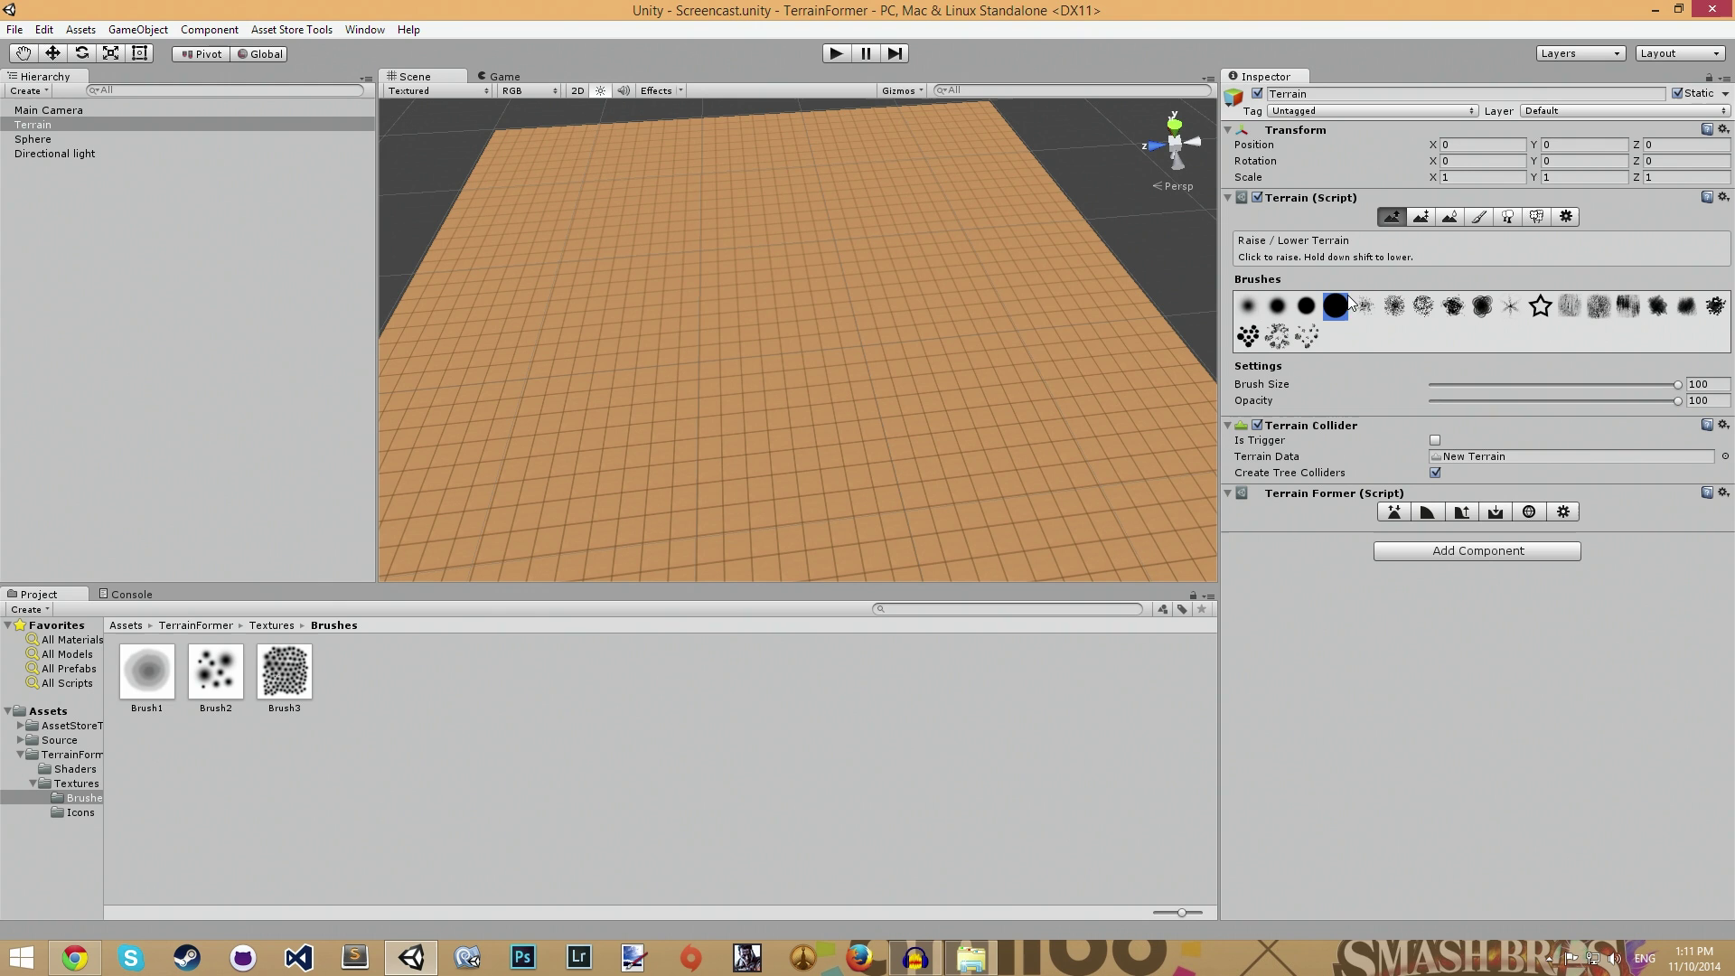
mouse_move(660, 343)
mouse_down()
mouse_move(731, 231)
mouse_move(759, 291)
mouse_move(862, 274)
mouse_move(826, 363)
mouse_move(736, 312)
mouse_move(464, 221)
mouse_move(804, 303)
mouse_up()
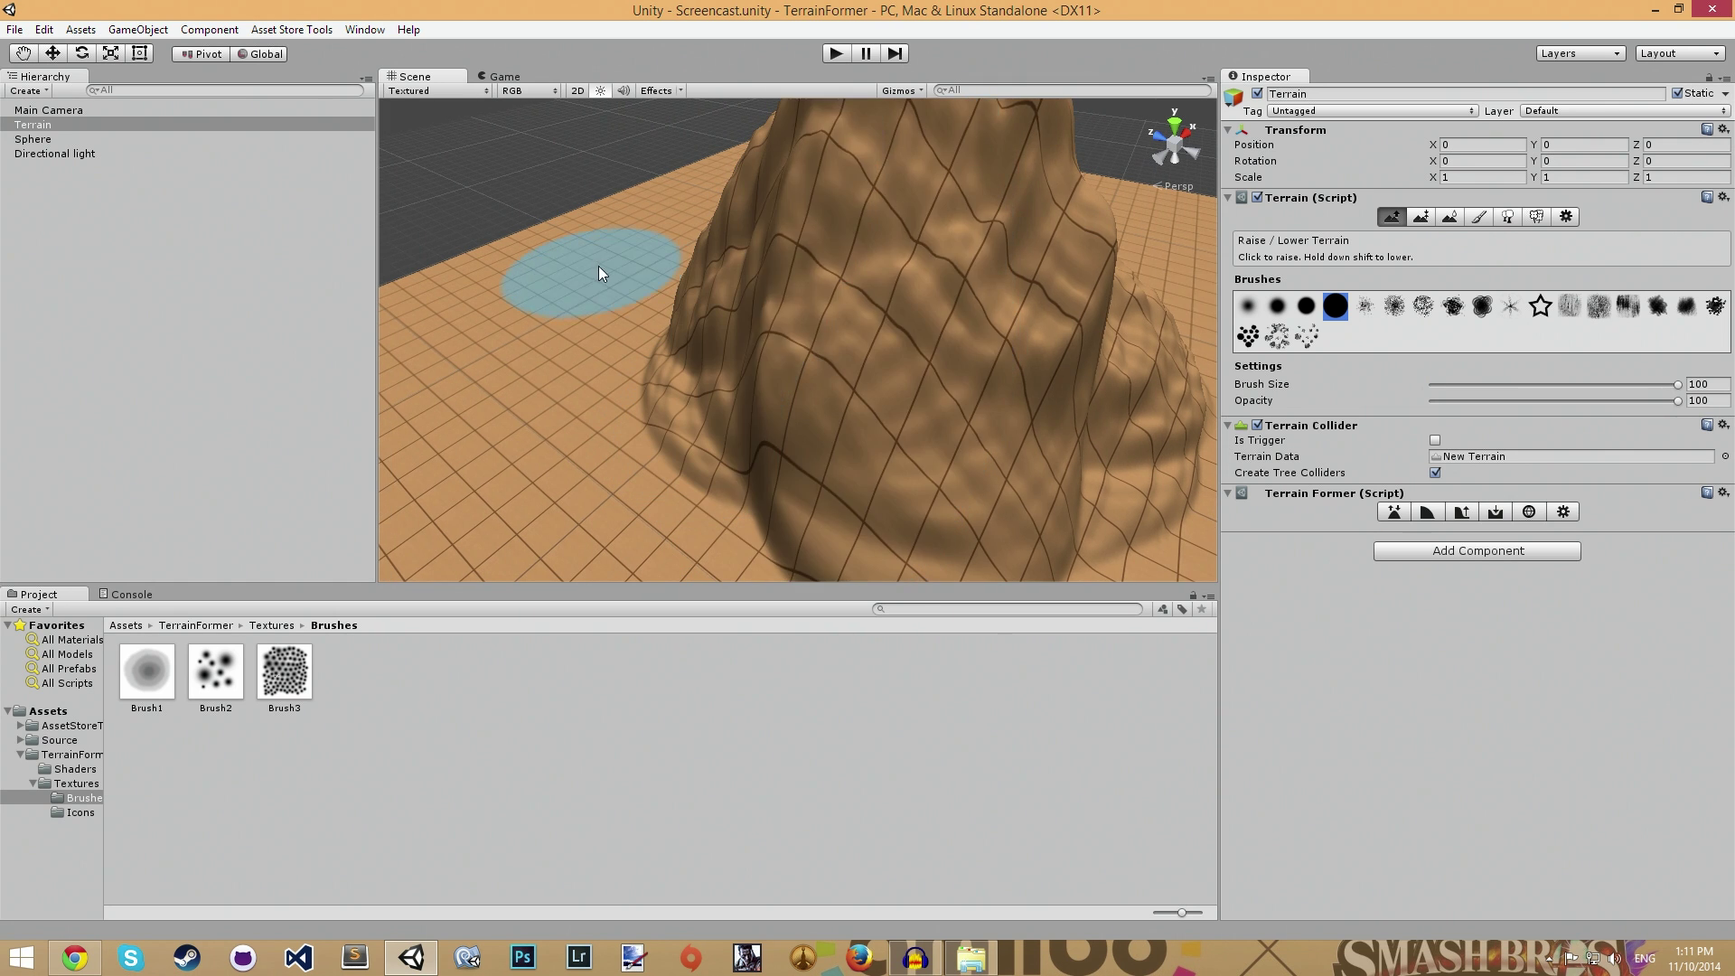
Smooth the mound's lumpy surface with Unity's Smooth Height tool
click(1452, 224)
mouse_move(1088, 340)
mouse_down()
mouse_move(919, 368)
mouse_move(810, 334)
mouse_move(625, 408)
mouse_up()
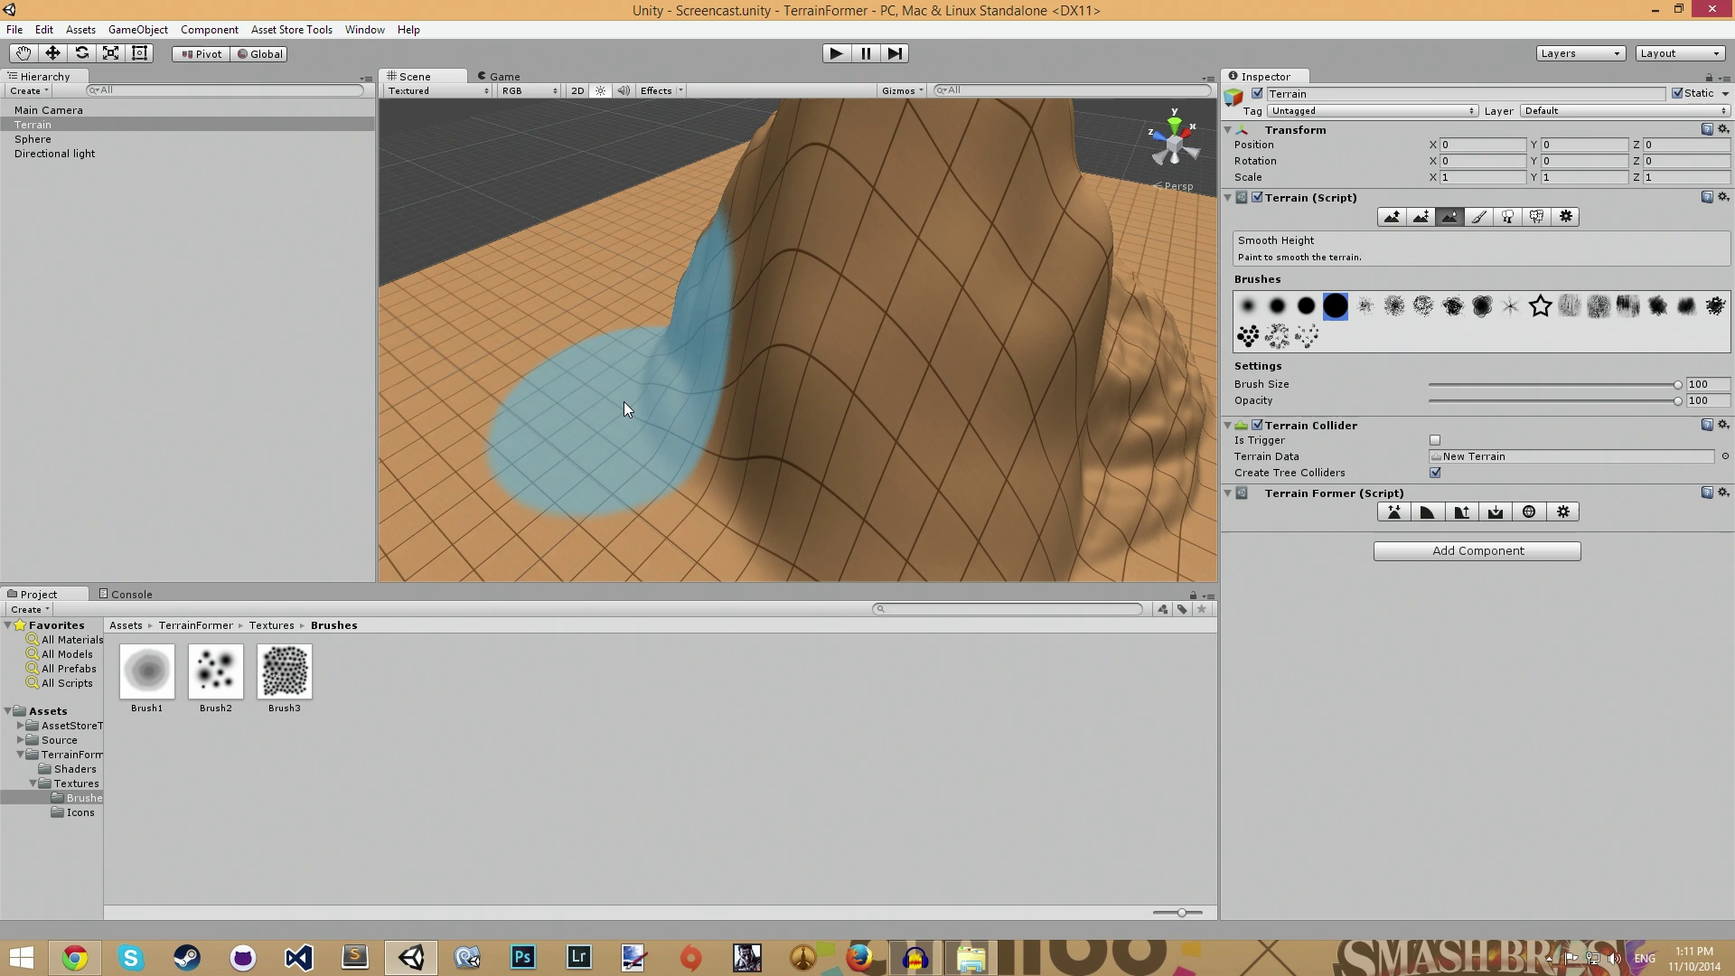
alt+drag(818, 424, 552, 374)
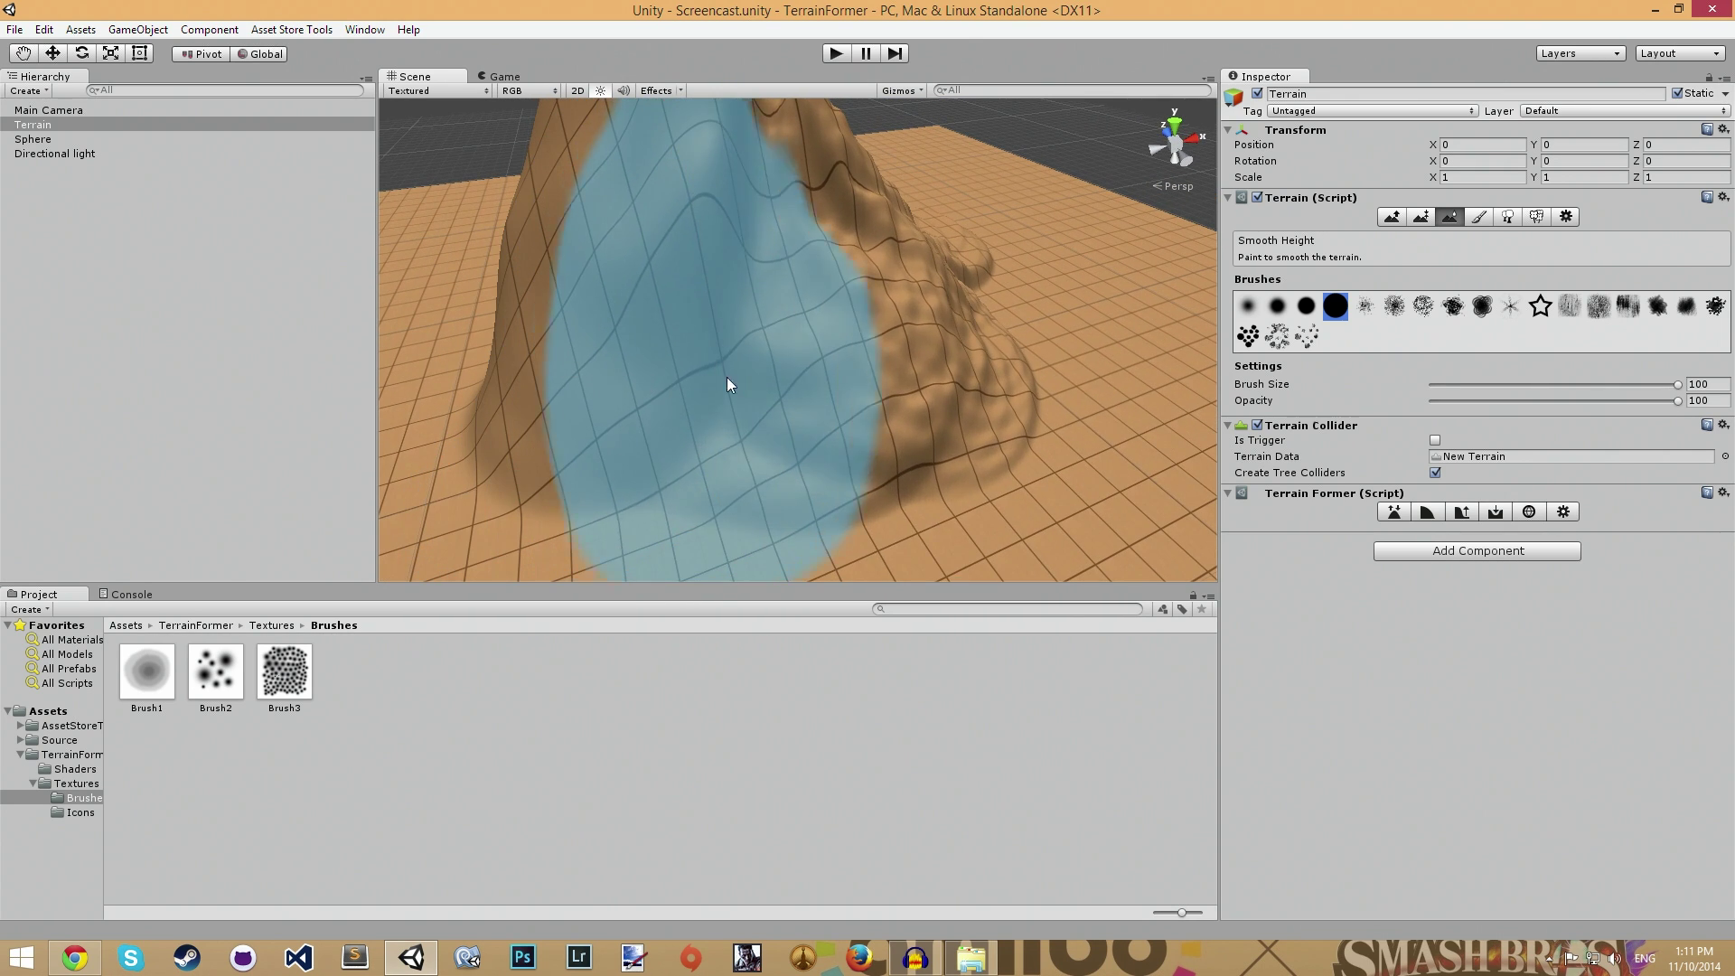
mouse_move(730, 384)
mouse_down()
mouse_move(990, 349)
mouse_move(846, 239)
mouse_move(667, 358)
mouse_move(591, 436)
mouse_move(736, 361)
mouse_up()
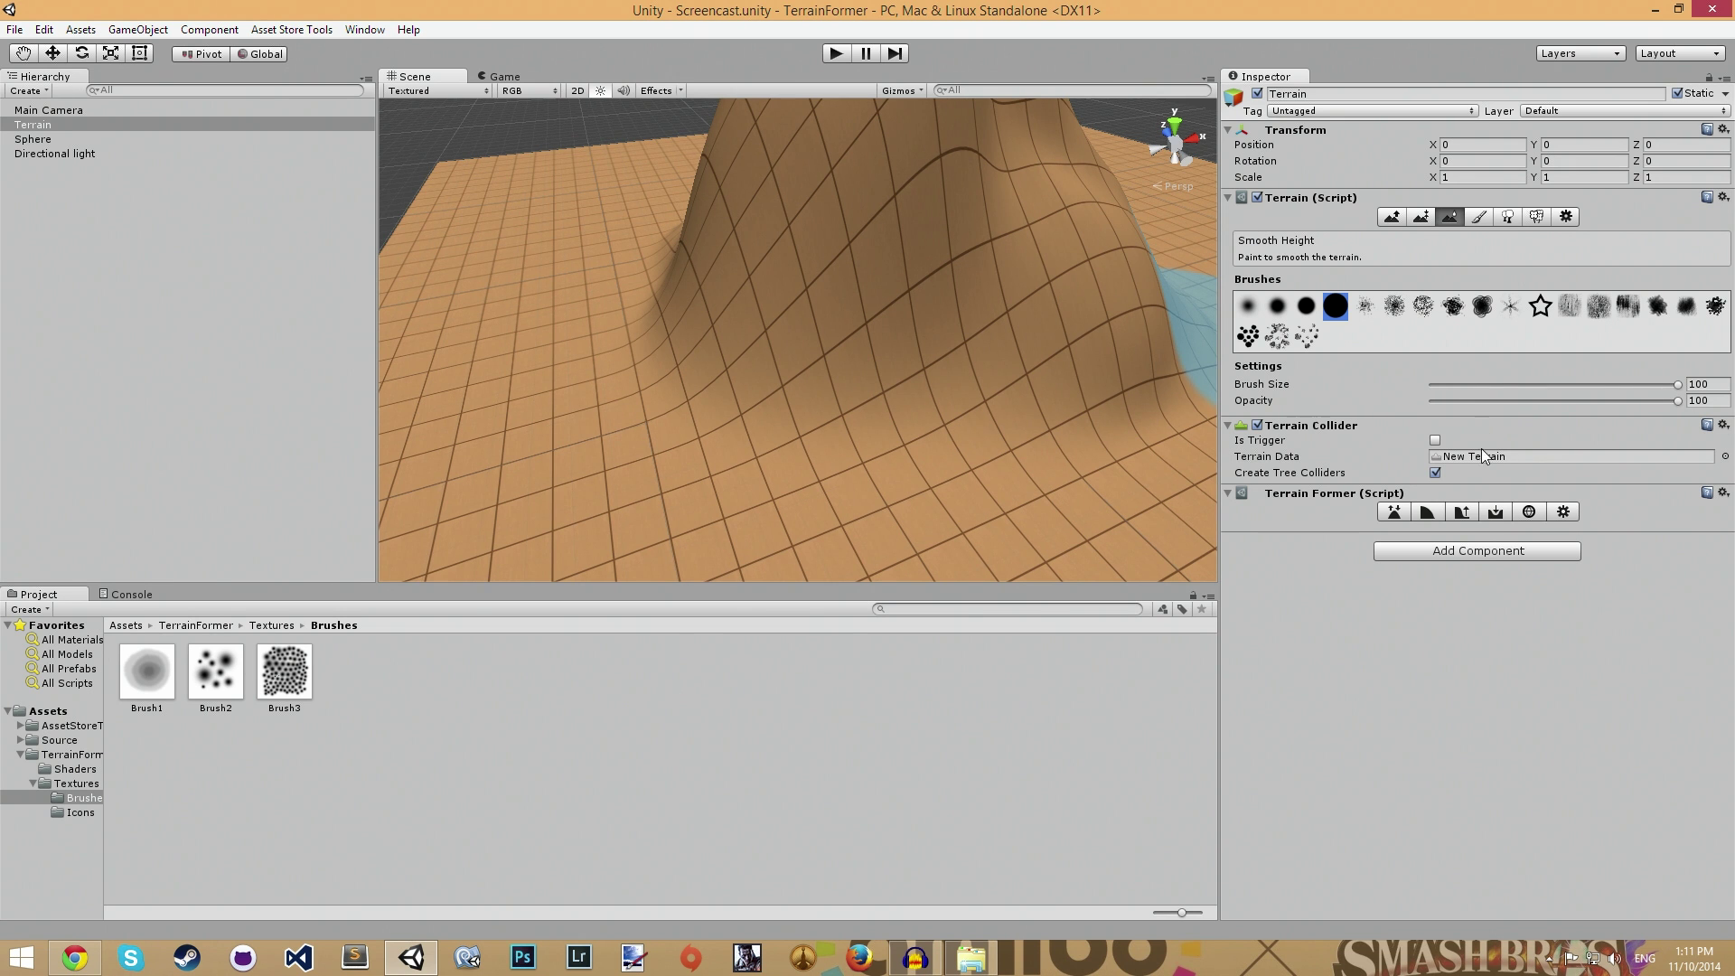
Smooth the mound's left flank with TerrainFormer's Smooth, then enlarge the brush to 322 and soften the peak
click(1428, 512)
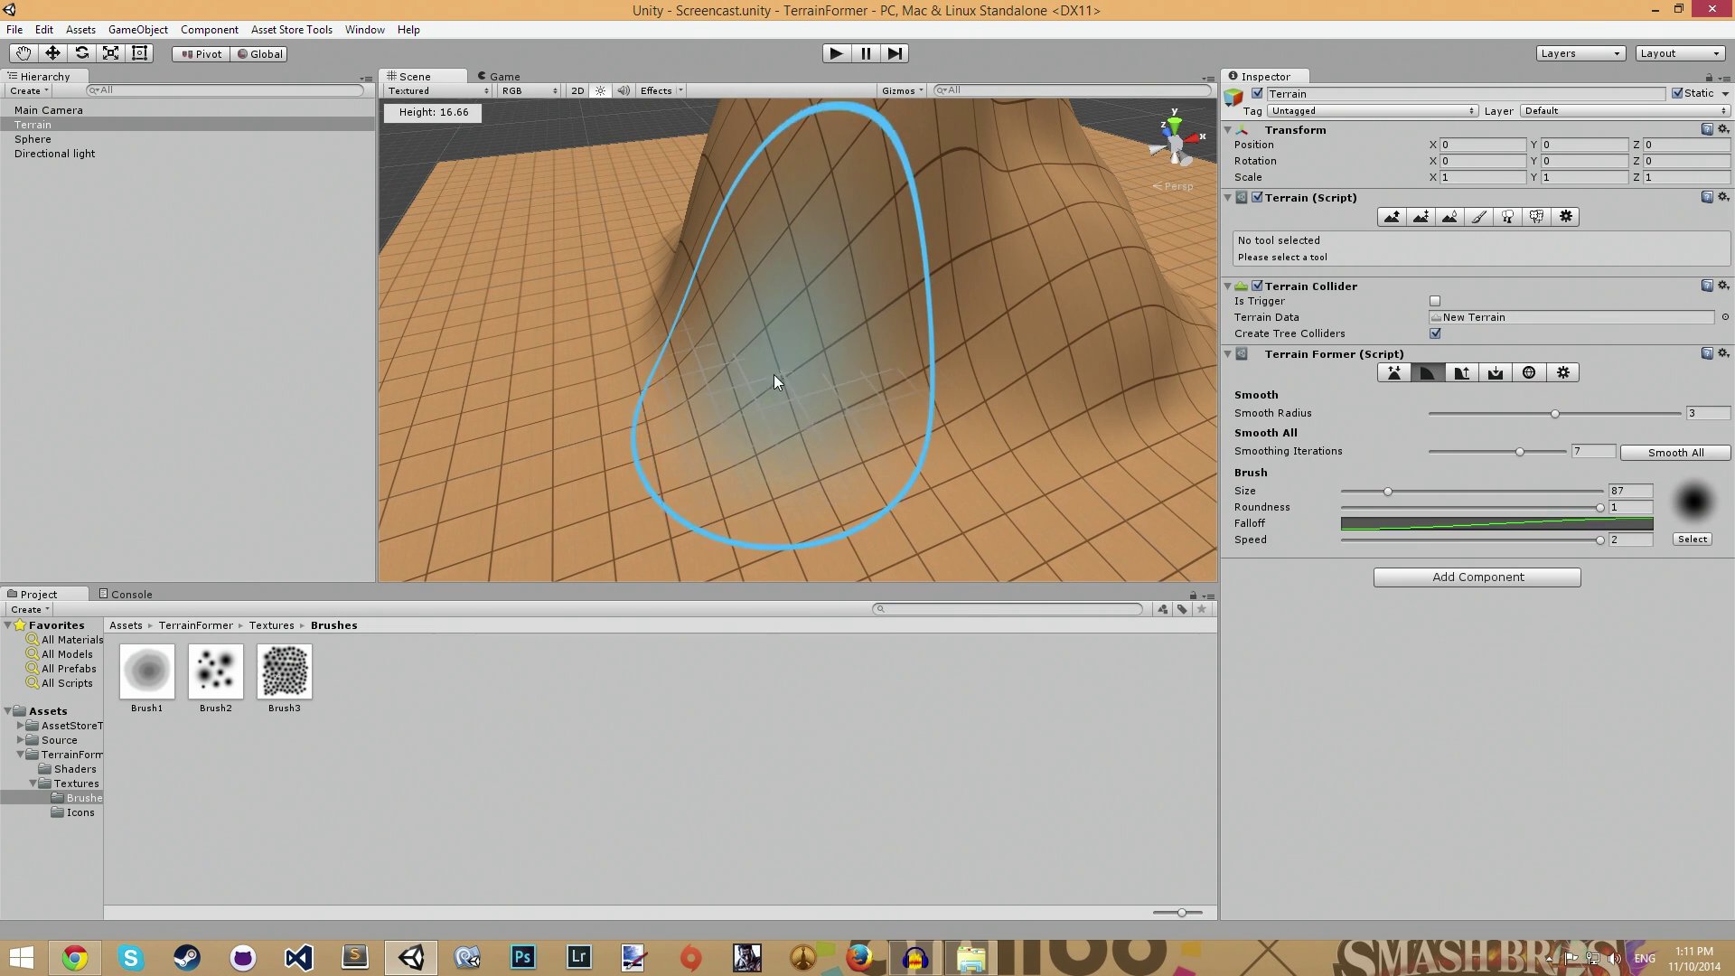
mouse_move(662, 339)
mouse_down()
mouse_move(633, 255)
mouse_move(811, 378)
mouse_move(1025, 400)
mouse_move(1082, 440)
mouse_move(760, 473)
mouse_move(618, 395)
mouse_move(554, 297)
mouse_move(661, 228)
mouse_move(1015, 286)
mouse_move(1021, 372)
mouse_move(1129, 394)
mouse_move(1039, 352)
mouse_up()
scroll(1022, 328, down, 5)
key(bracketright)
key(bracketright)
key(bracketright)
key(bracketright)
key(bracketright)
key(bracketright)
key(bracketright)
key(bracketright)
key(bracketright)
key(bracketright)
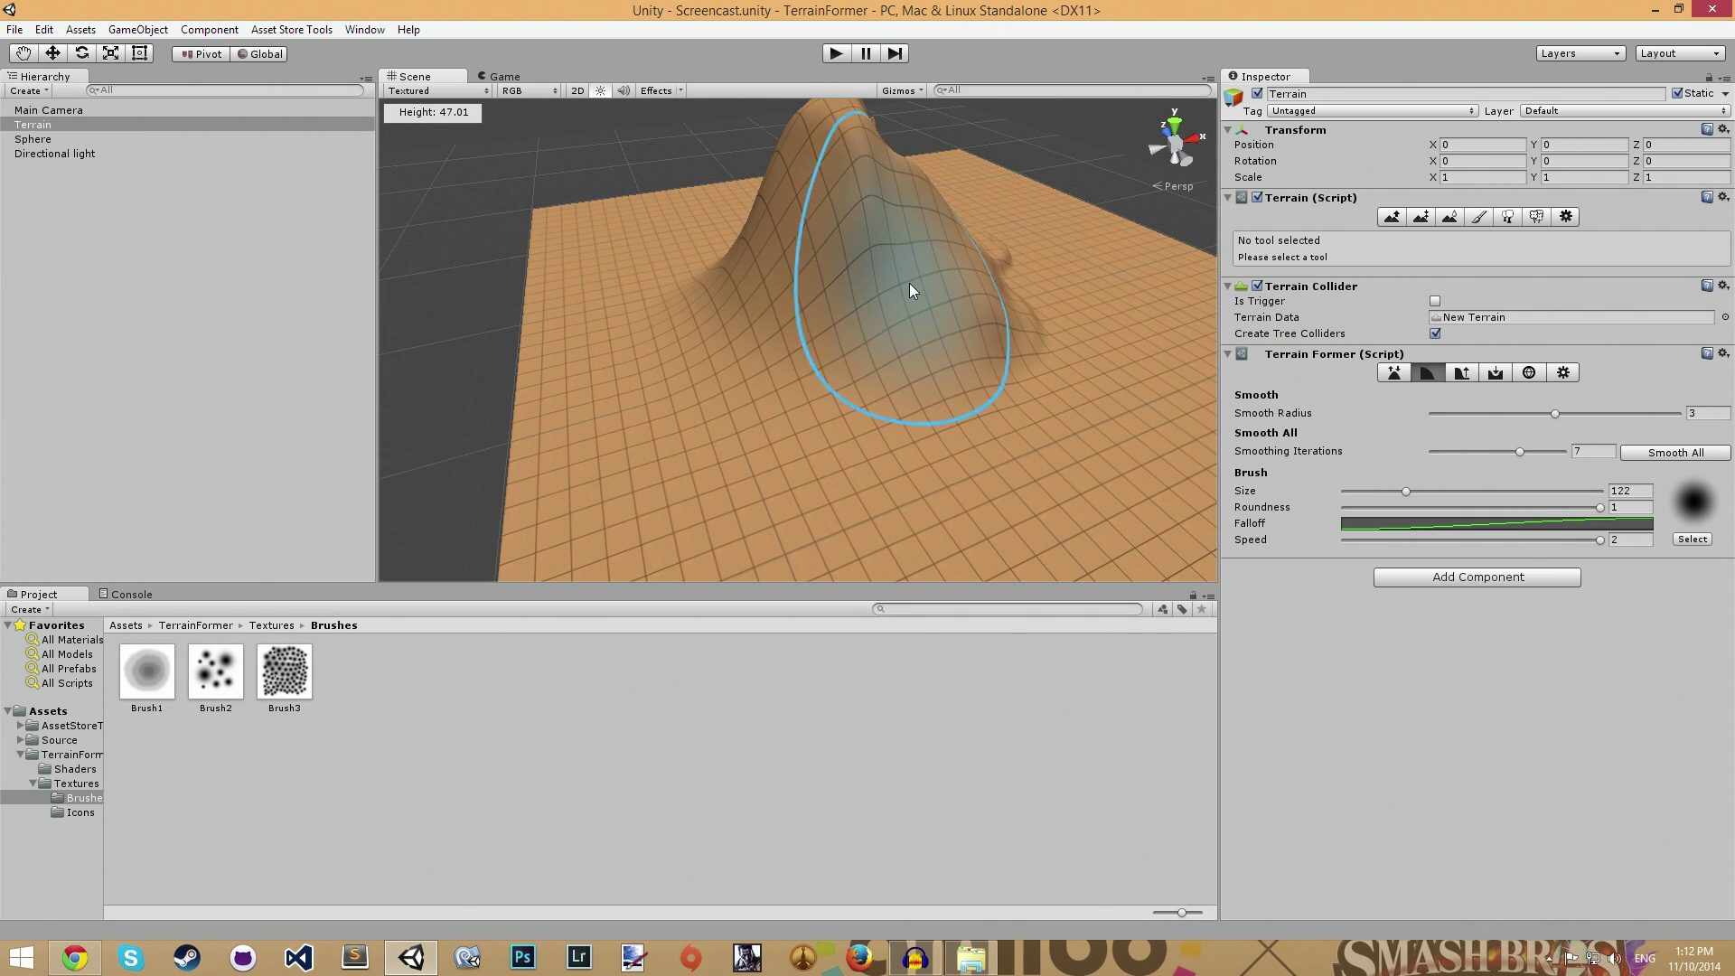
ctrl+scroll(880, 240, up, 3)
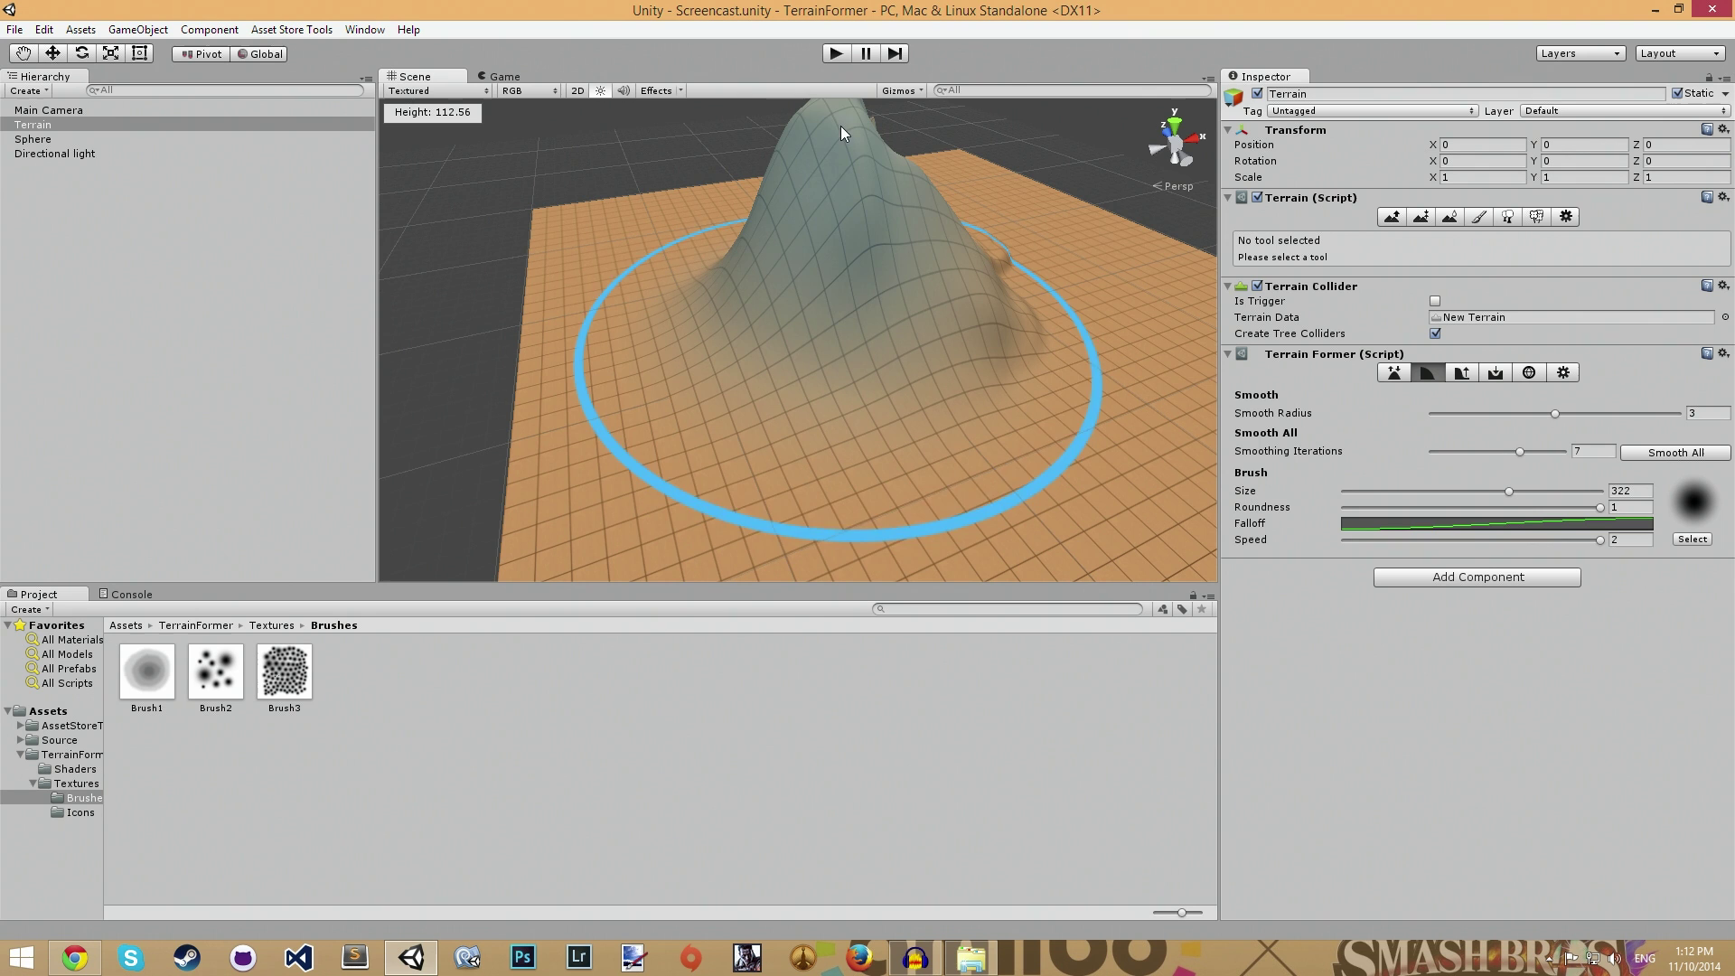
mouse_move(830, 107)
mouse_down()
mouse_move(838, 194)
mouse_move(854, 137)
mouse_up()
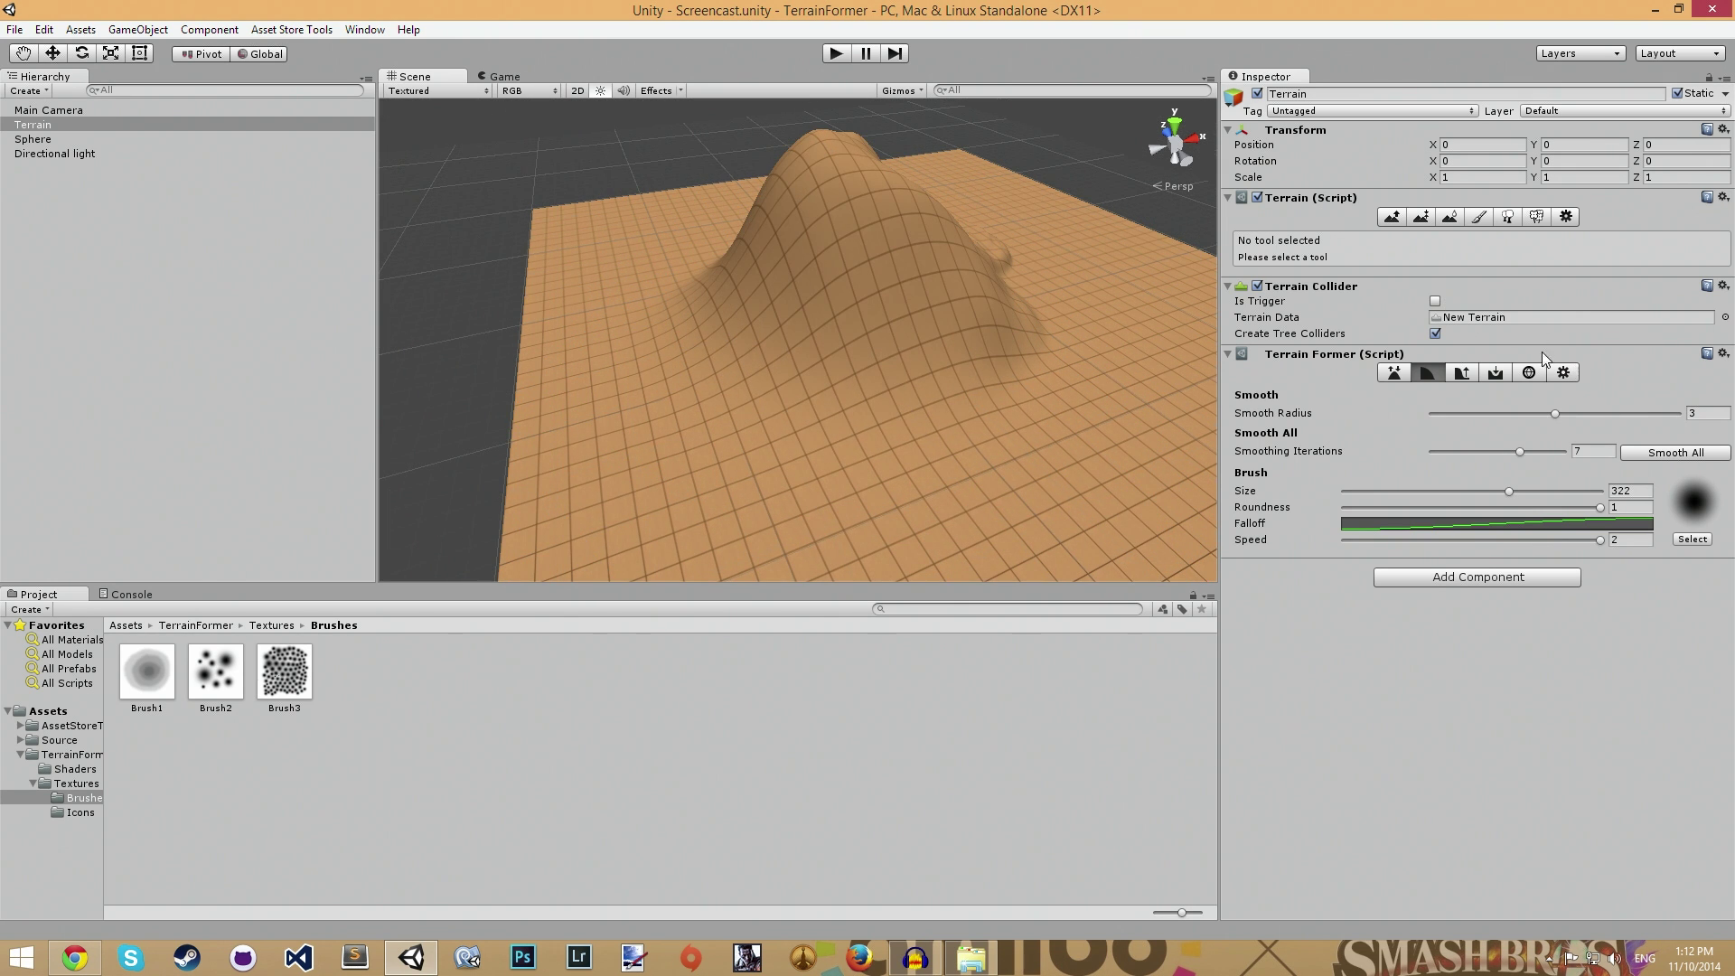
Raise a tall narrow peak on the mound using Unity's Raise/Lower with the soft round brush
click(1392, 217)
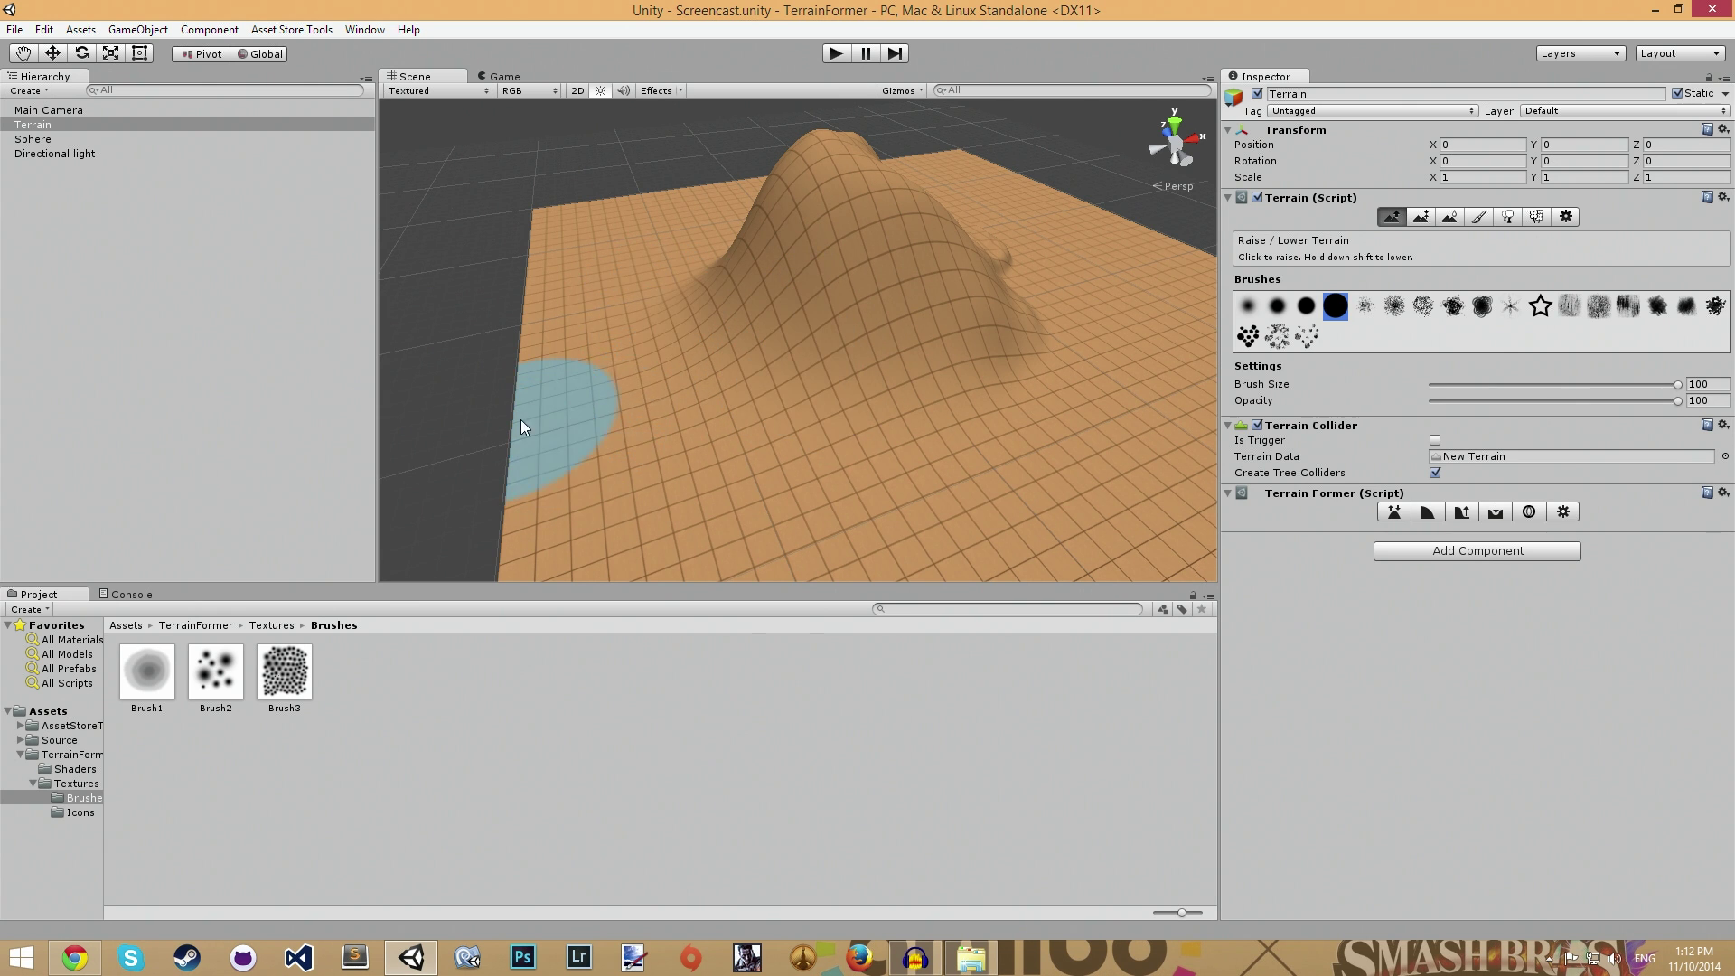
mouse_move(523, 425)
alt+mouse_down()
mouse_move(554, 368)
mouse_move(478, 423)
mouse_move(633, 344)
alt+mouse_up()
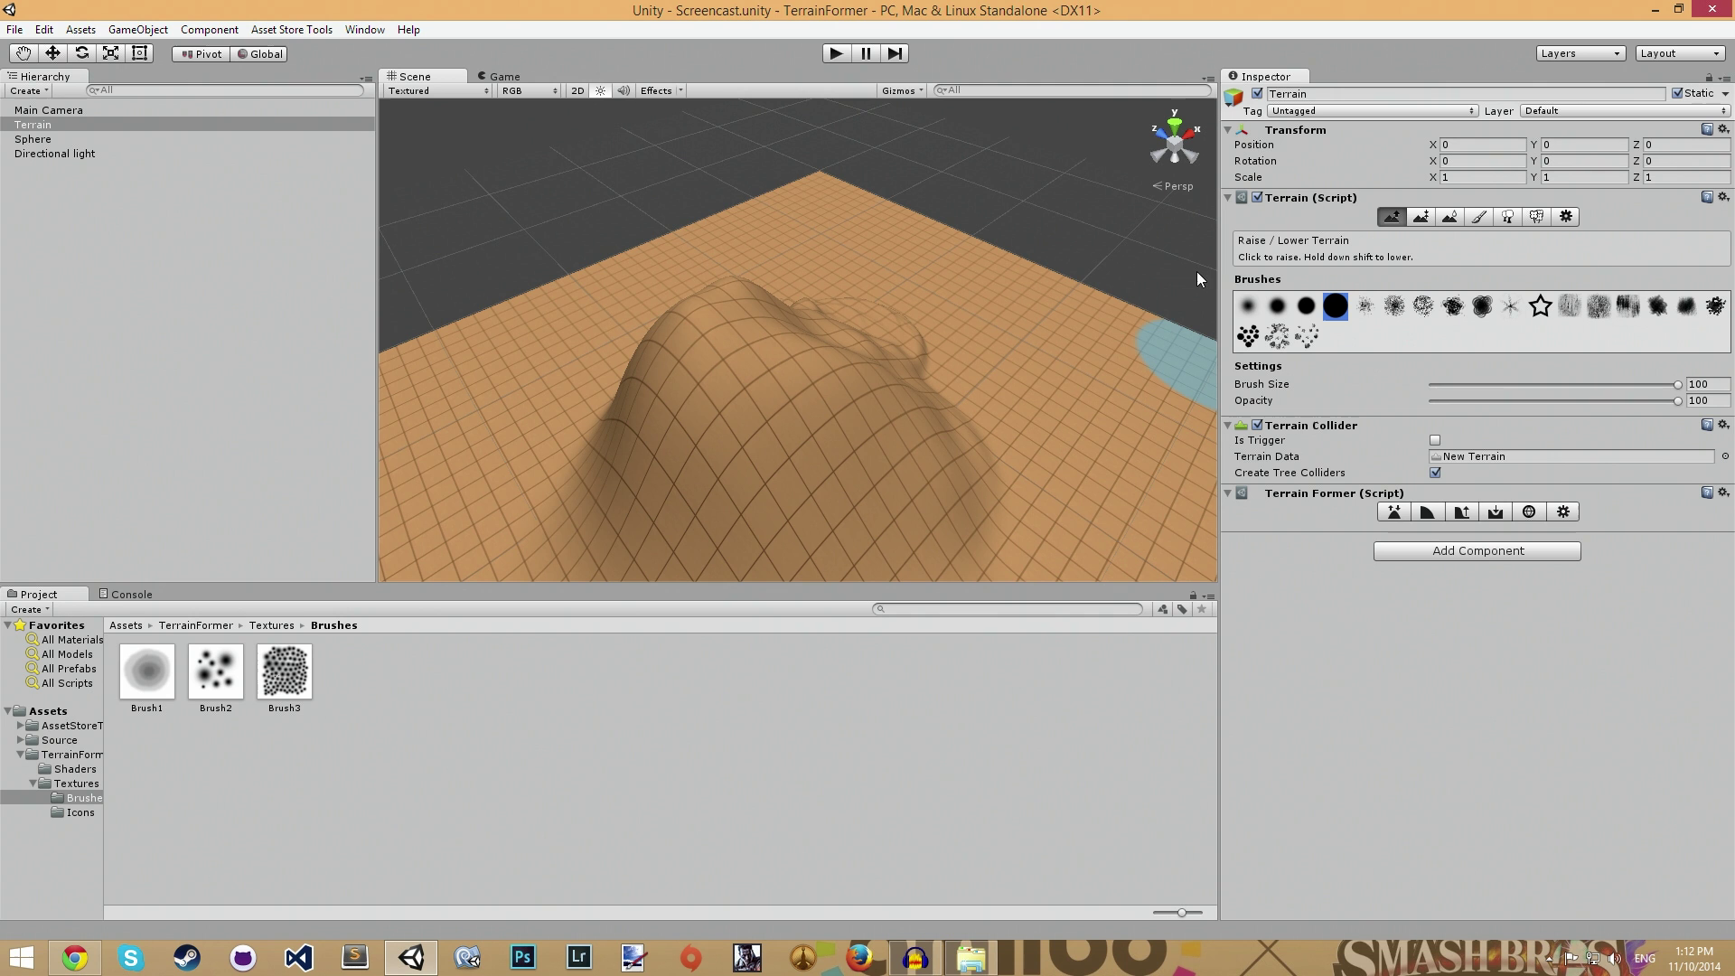
click(1244, 310)
mouse_move(698, 446)
mouse_down()
mouse_move(812, 387)
mouse_move(779, 430)
mouse_move(844, 475)
mouse_move(820, 448)
mouse_move(855, 373)
mouse_move(751, 349)
mouse_move(810, 349)
mouse_move(818, 271)
mouse_move(850, 299)
mouse_move(959, 323)
mouse_up()
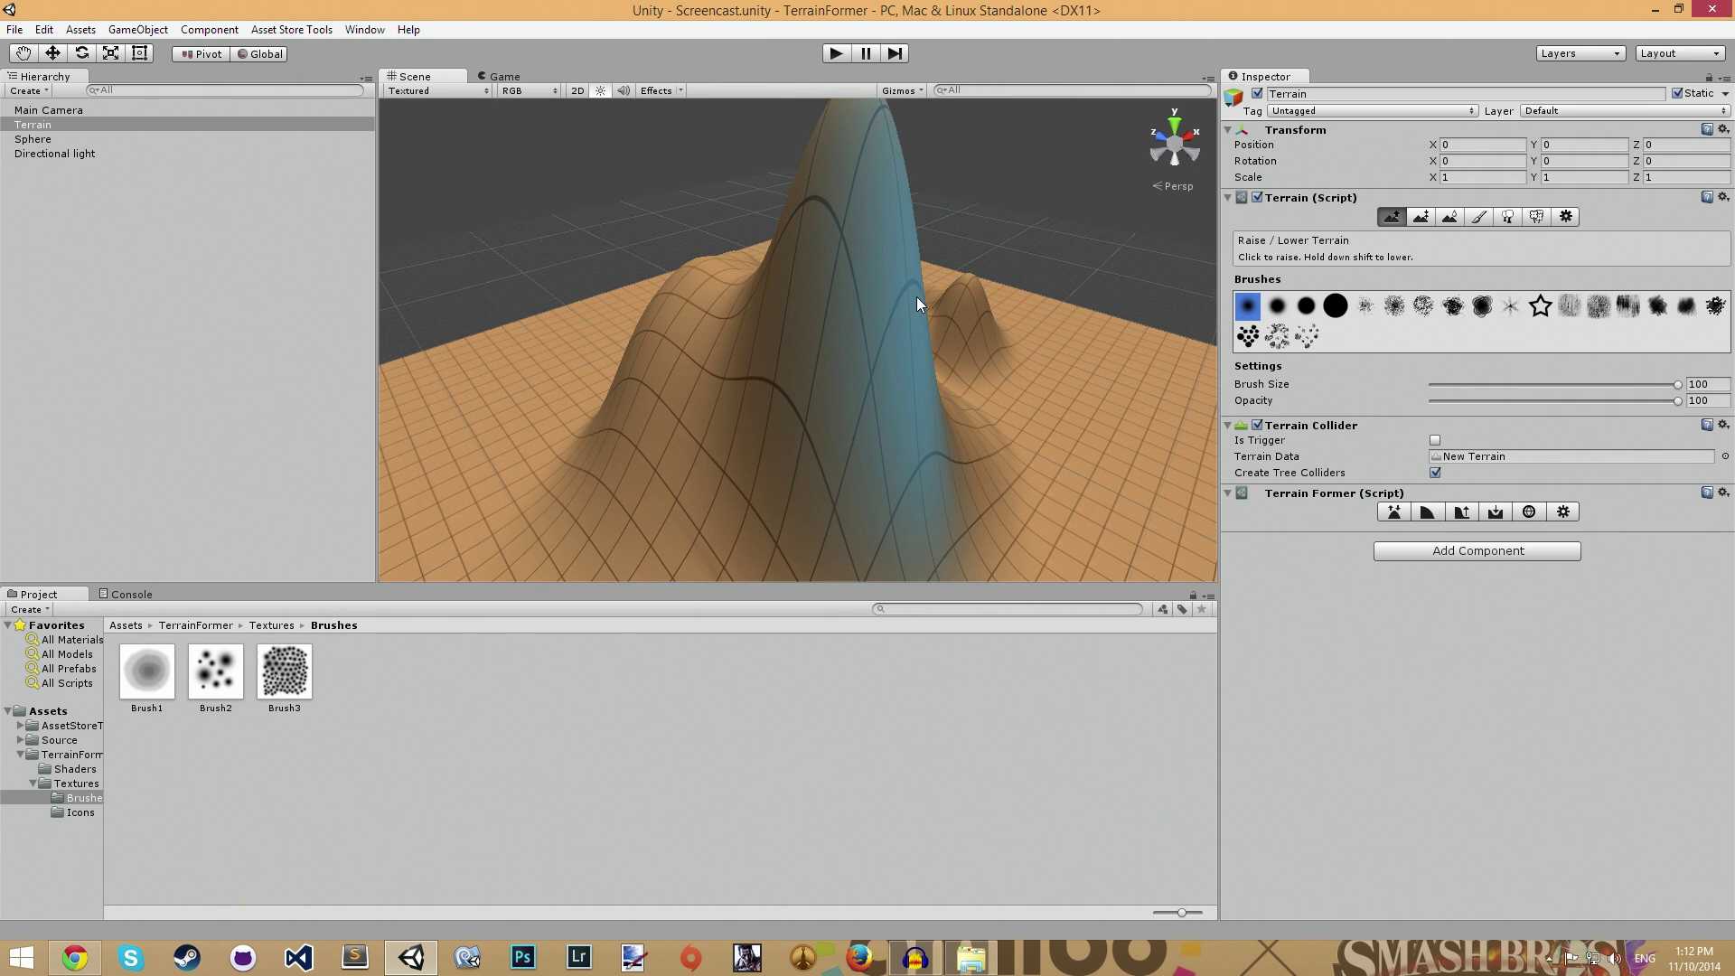
mouse_move(934, 298)
alt+mouse_down()
mouse_move(846, 324)
mouse_move(1040, 317)
alt+mouse_up()
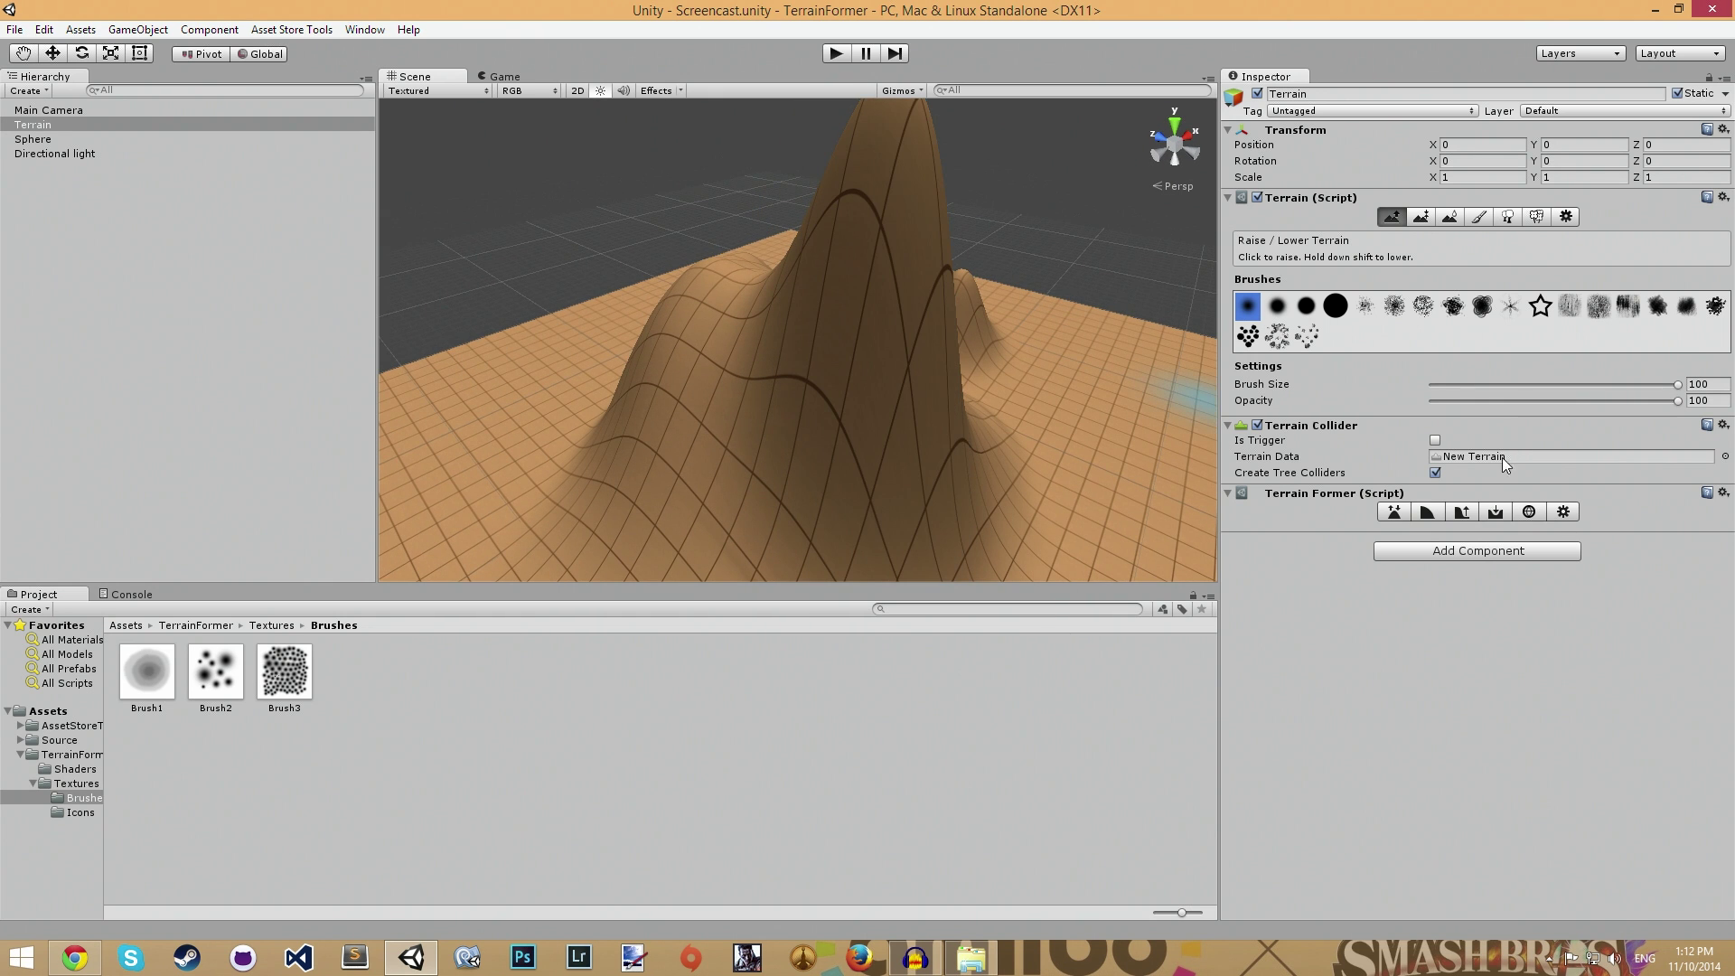
Open TerrainFormer's settings tab, then activate its Raise/Lower tool at size 322, speed 2
click(1563, 510)
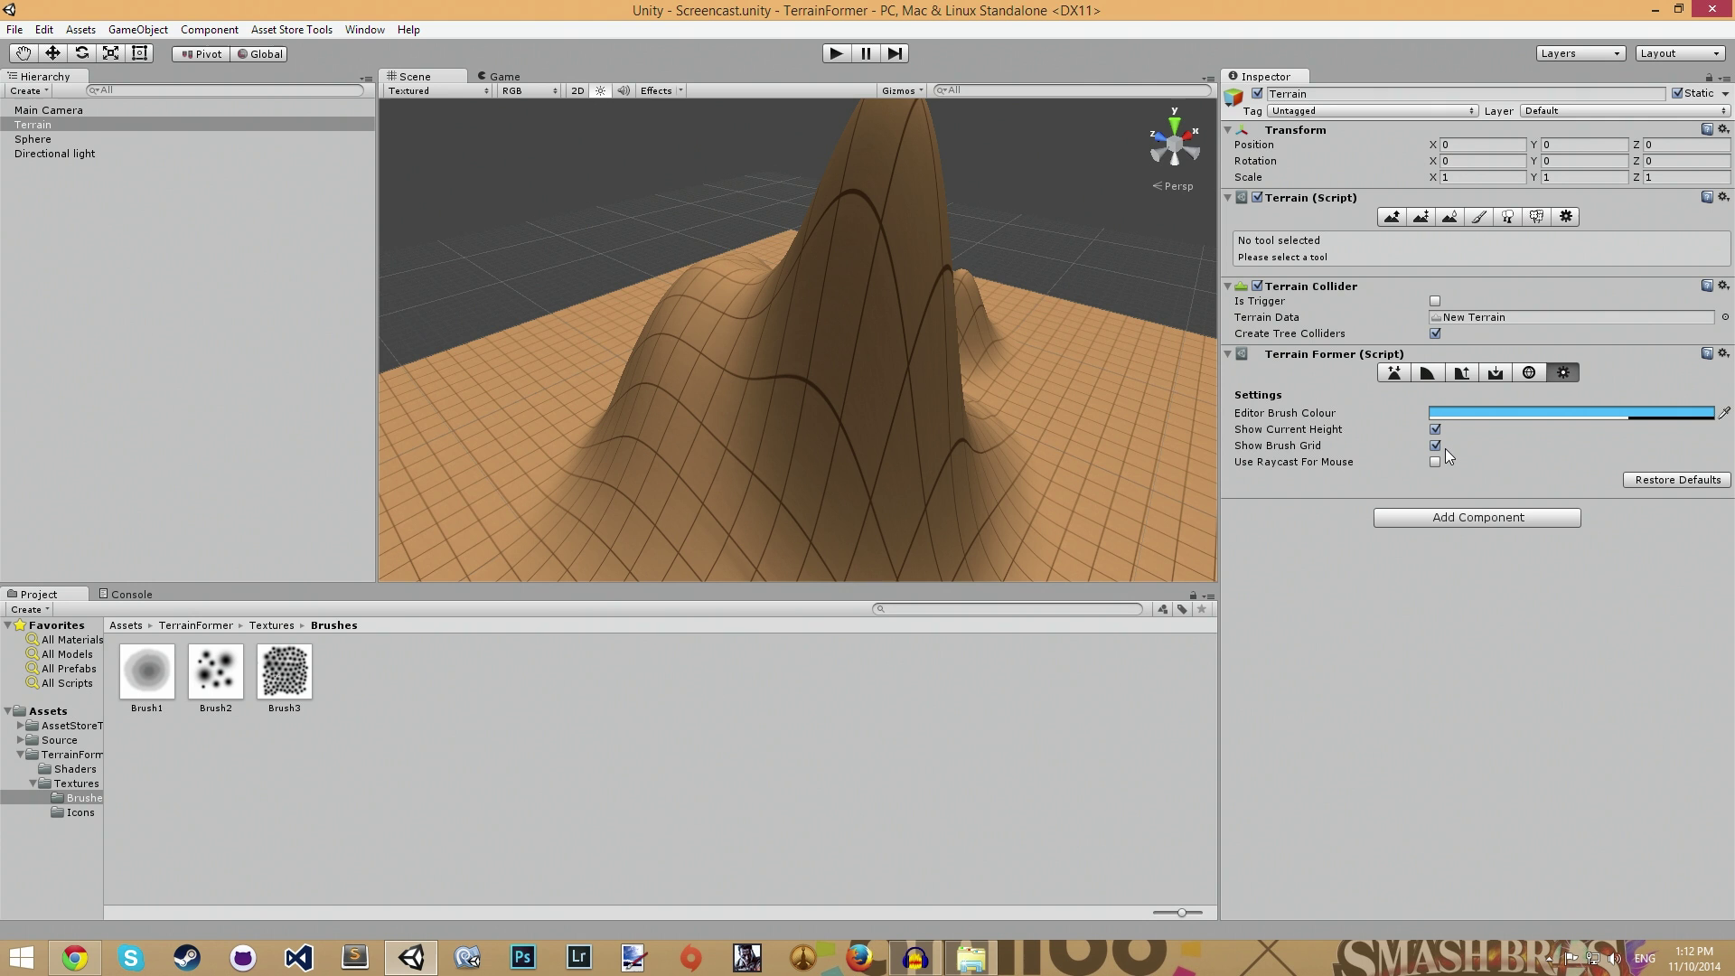
click(1398, 377)
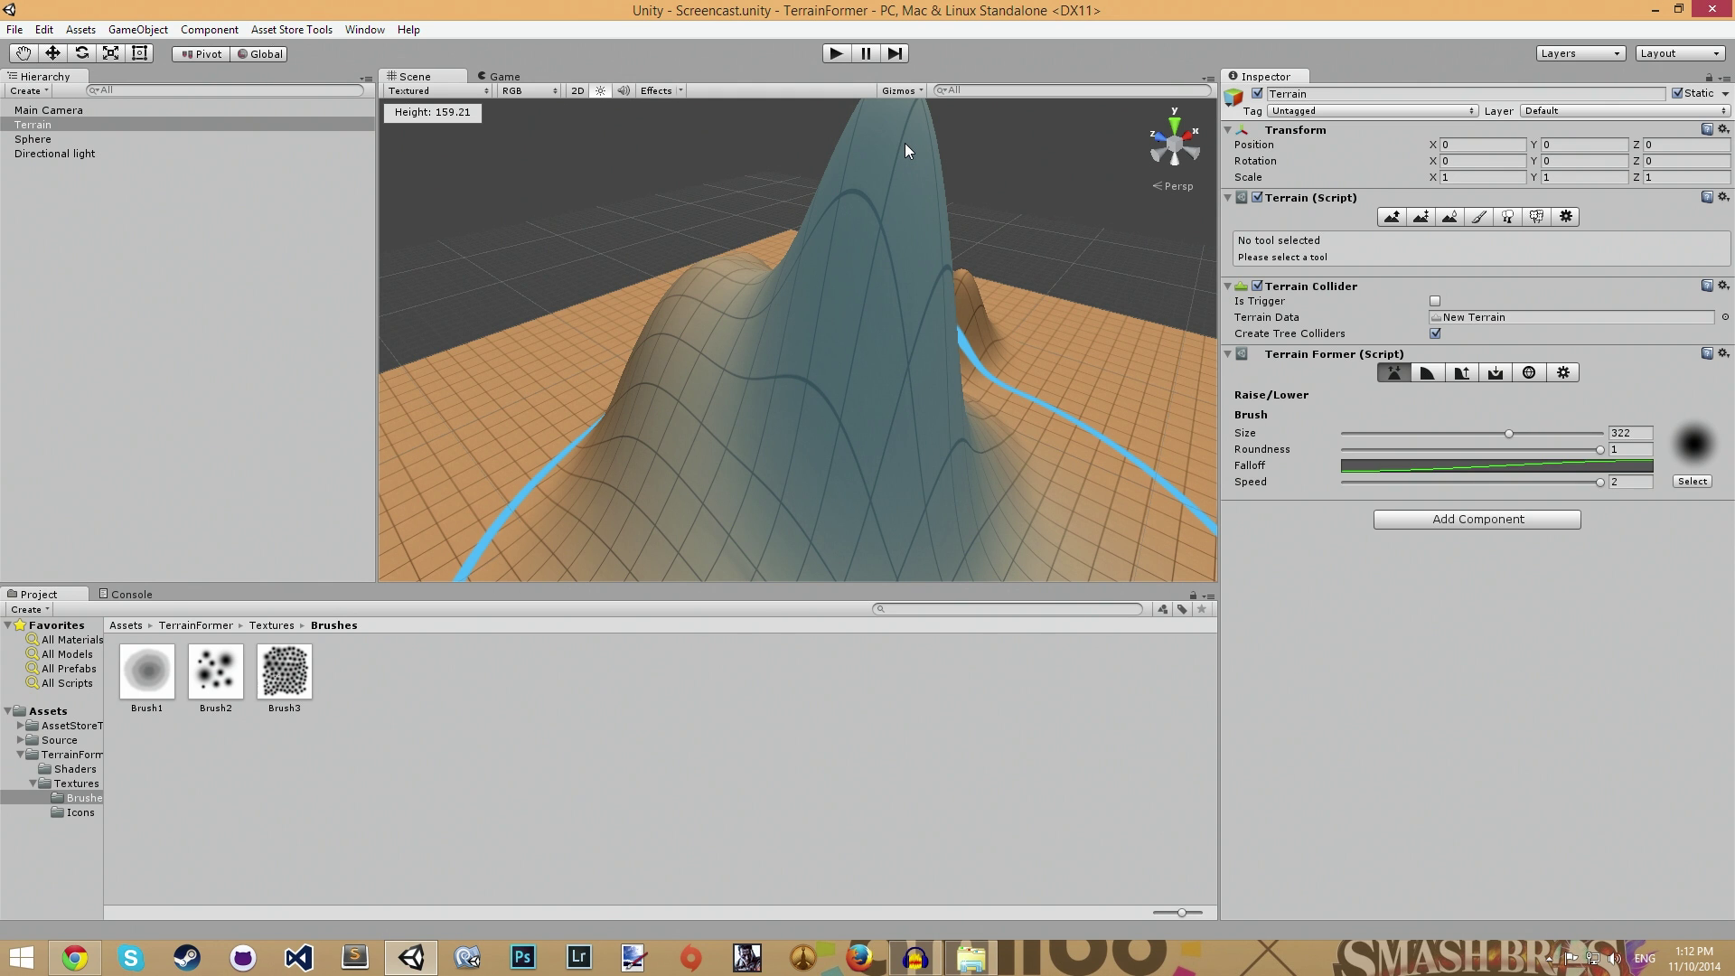
Undo a test pit, lower the brush speed to 0.422, and undo a test peak raise
mouse_move(904, 142)
shift+mouse_down()
mouse_move(931, 192)
mouse_move(1061, 297)
mouse_move(1137, 320)
shift+mouse_up()
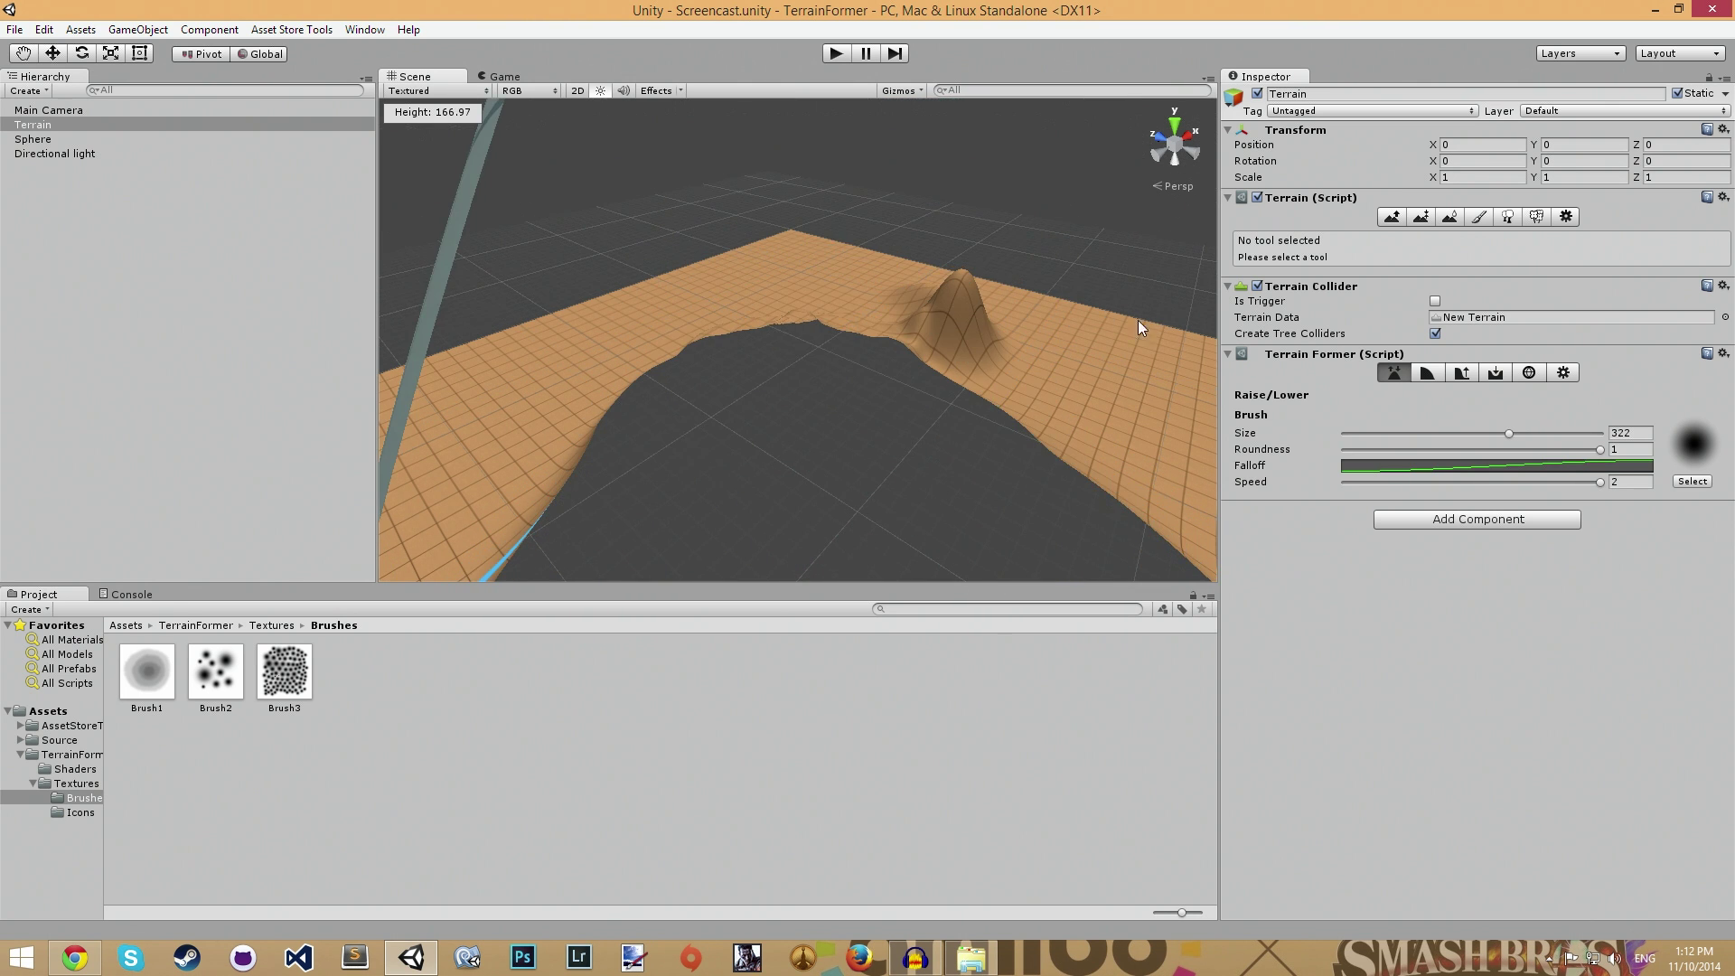
key(ctrl+z)
mouse_move(1403, 481)
mouse_down()
mouse_move(1331, 486)
mouse_move(1376, 484)
mouse_up()
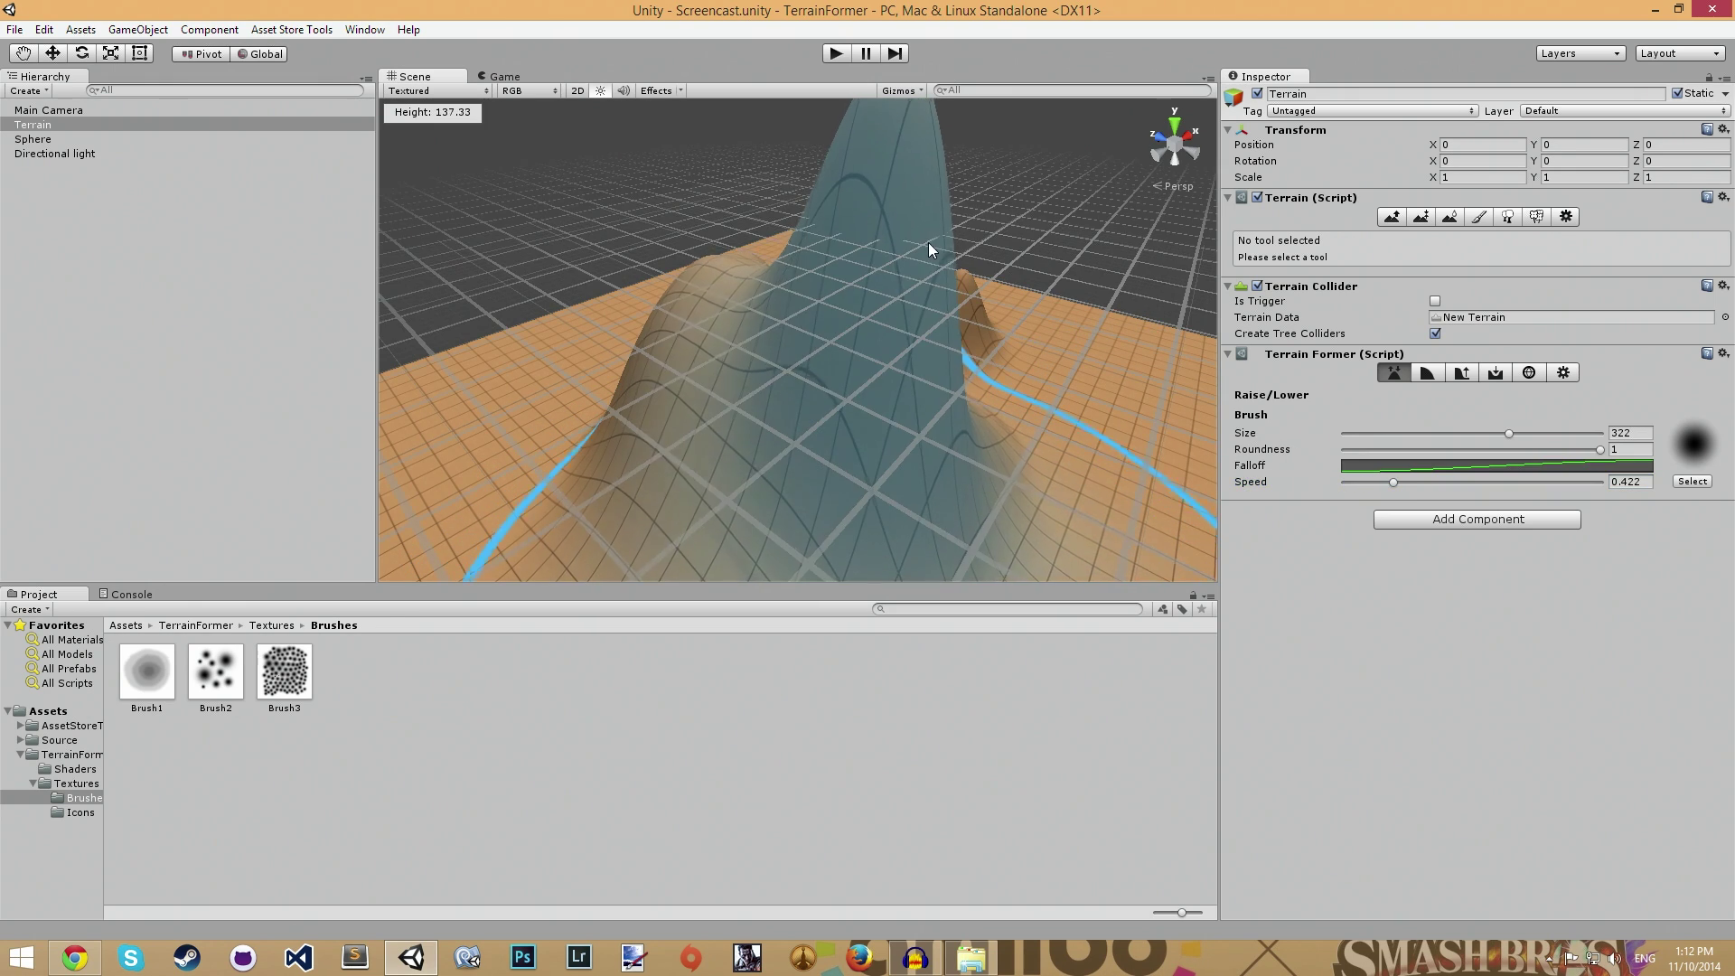
mouse_move(929, 242)
mouse_down()
mouse_move(991, 322)
mouse_move(1049, 344)
mouse_move(571, 298)
mouse_move(1103, 357)
mouse_move(1095, 372)
mouse_up()
key(ctrl+z)
key(ctrl+z)
key(ctrl+z)
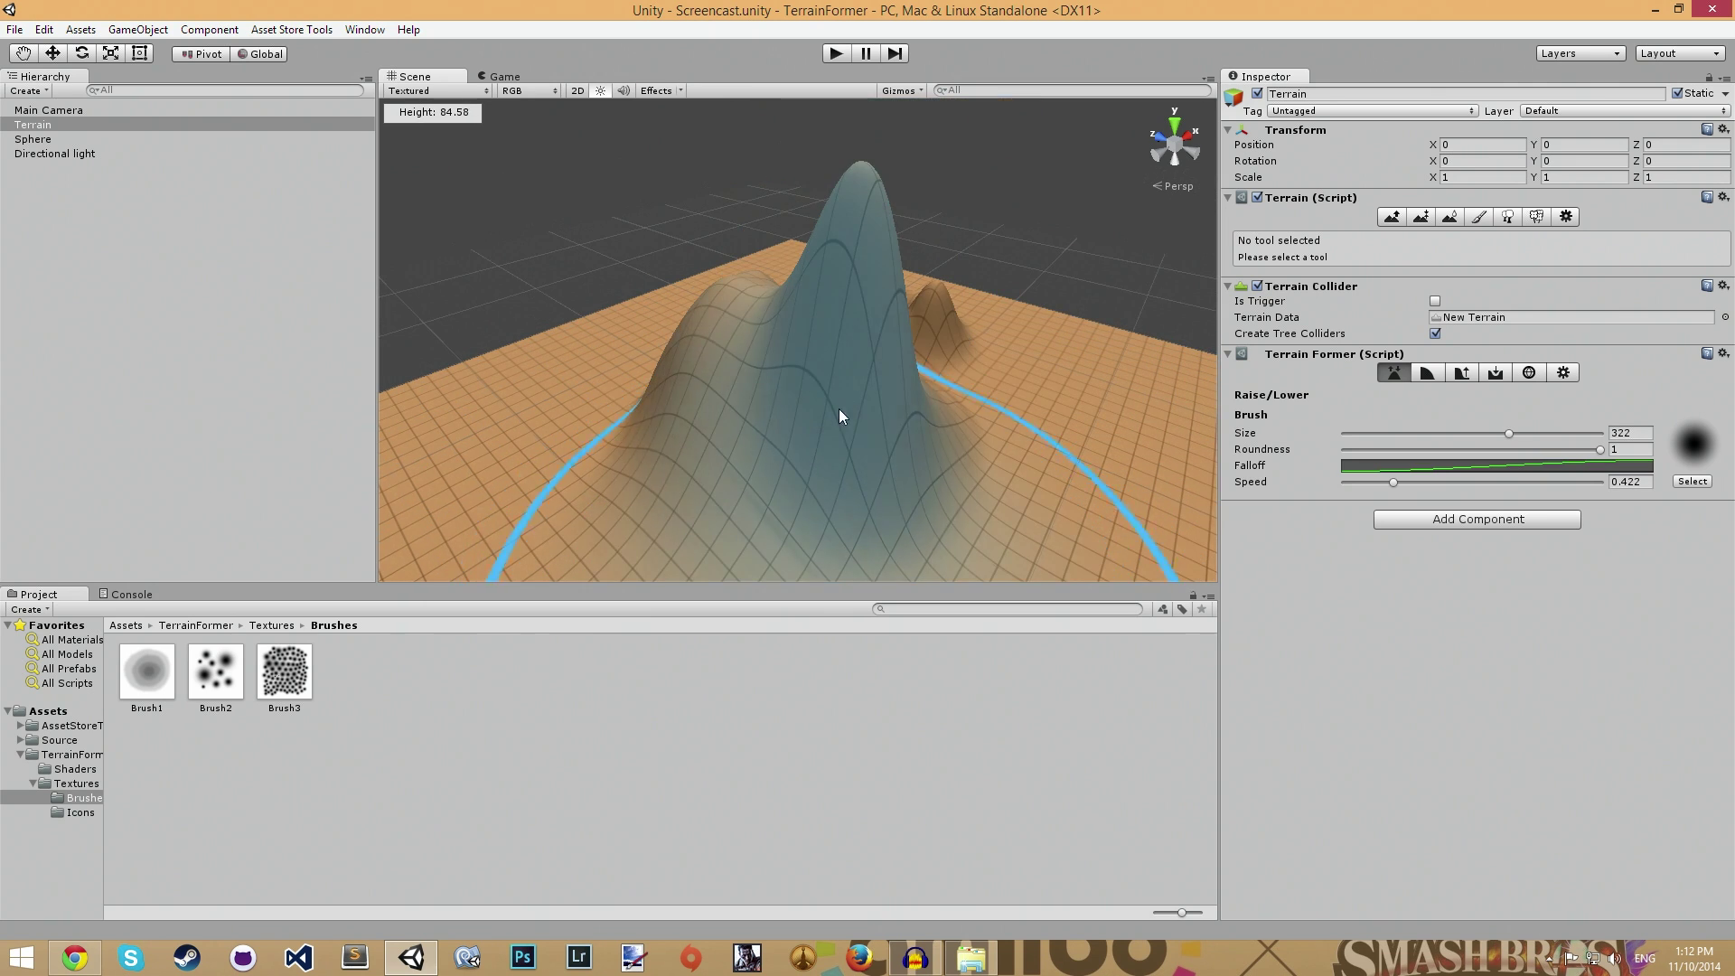
With the brush at about 28, sculpt small bumps and a ridge on the hillside, undoing the sharp spikes
scroll(839, 408, down, 3)
alt+drag(840, 353, 723, 426)
ctrl+scroll(767, 375, down, 2)
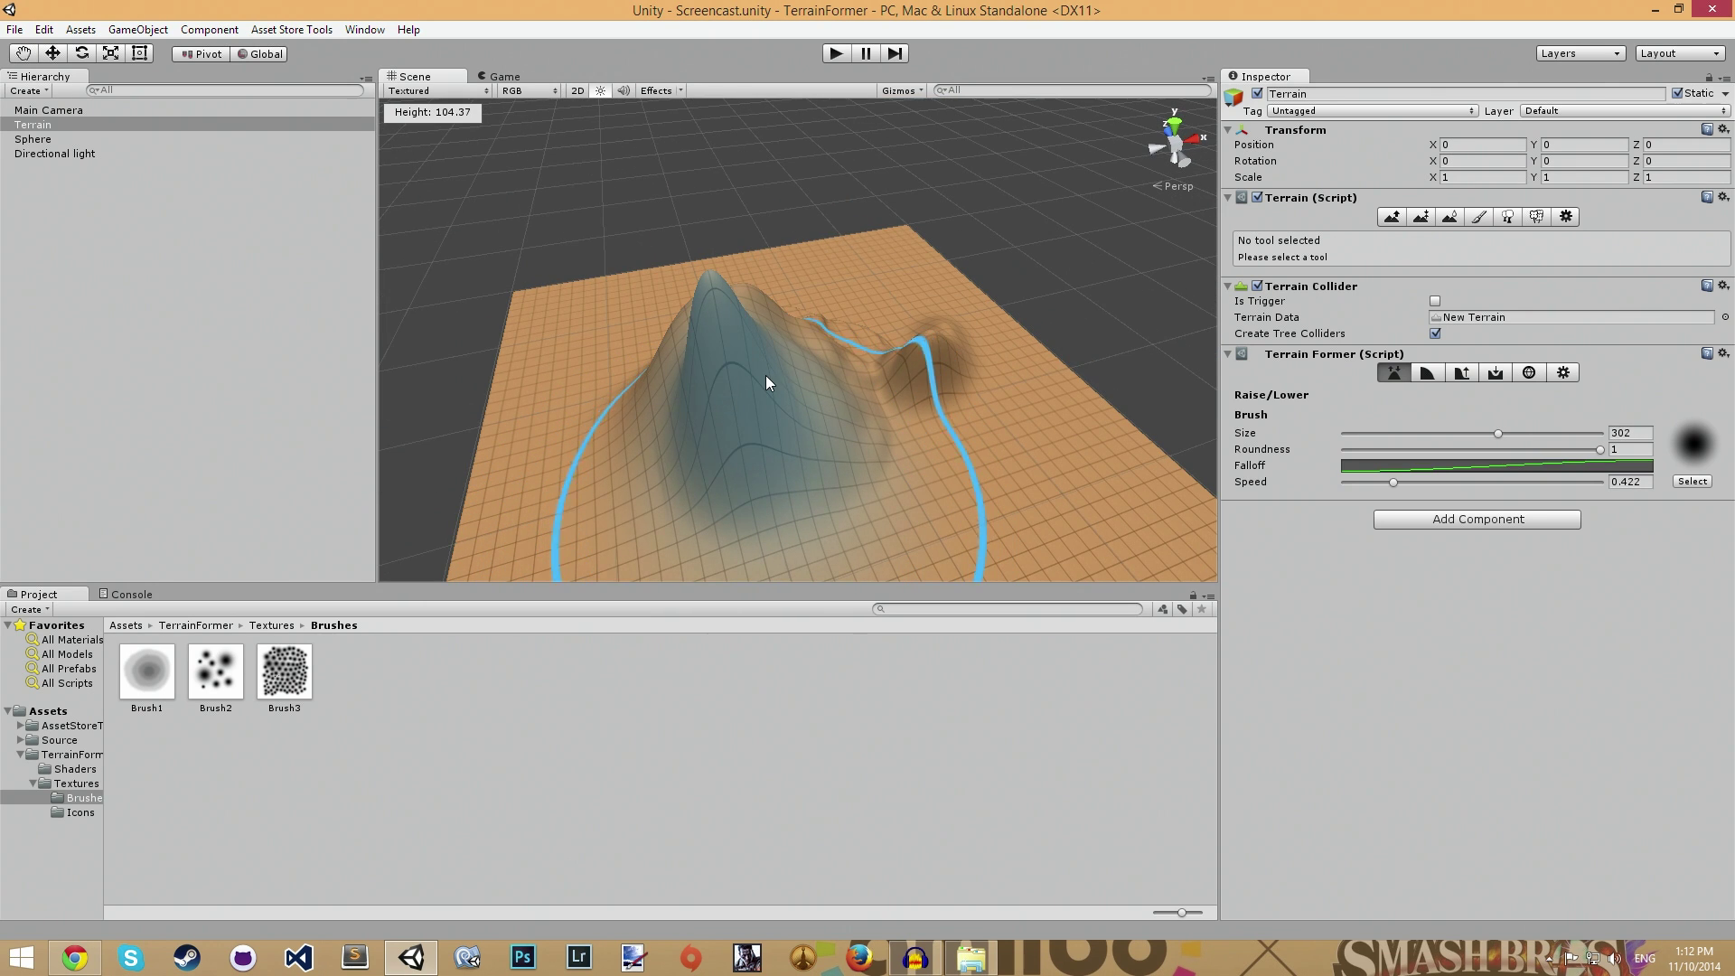
ctrl+scroll(767, 376, down, 15)
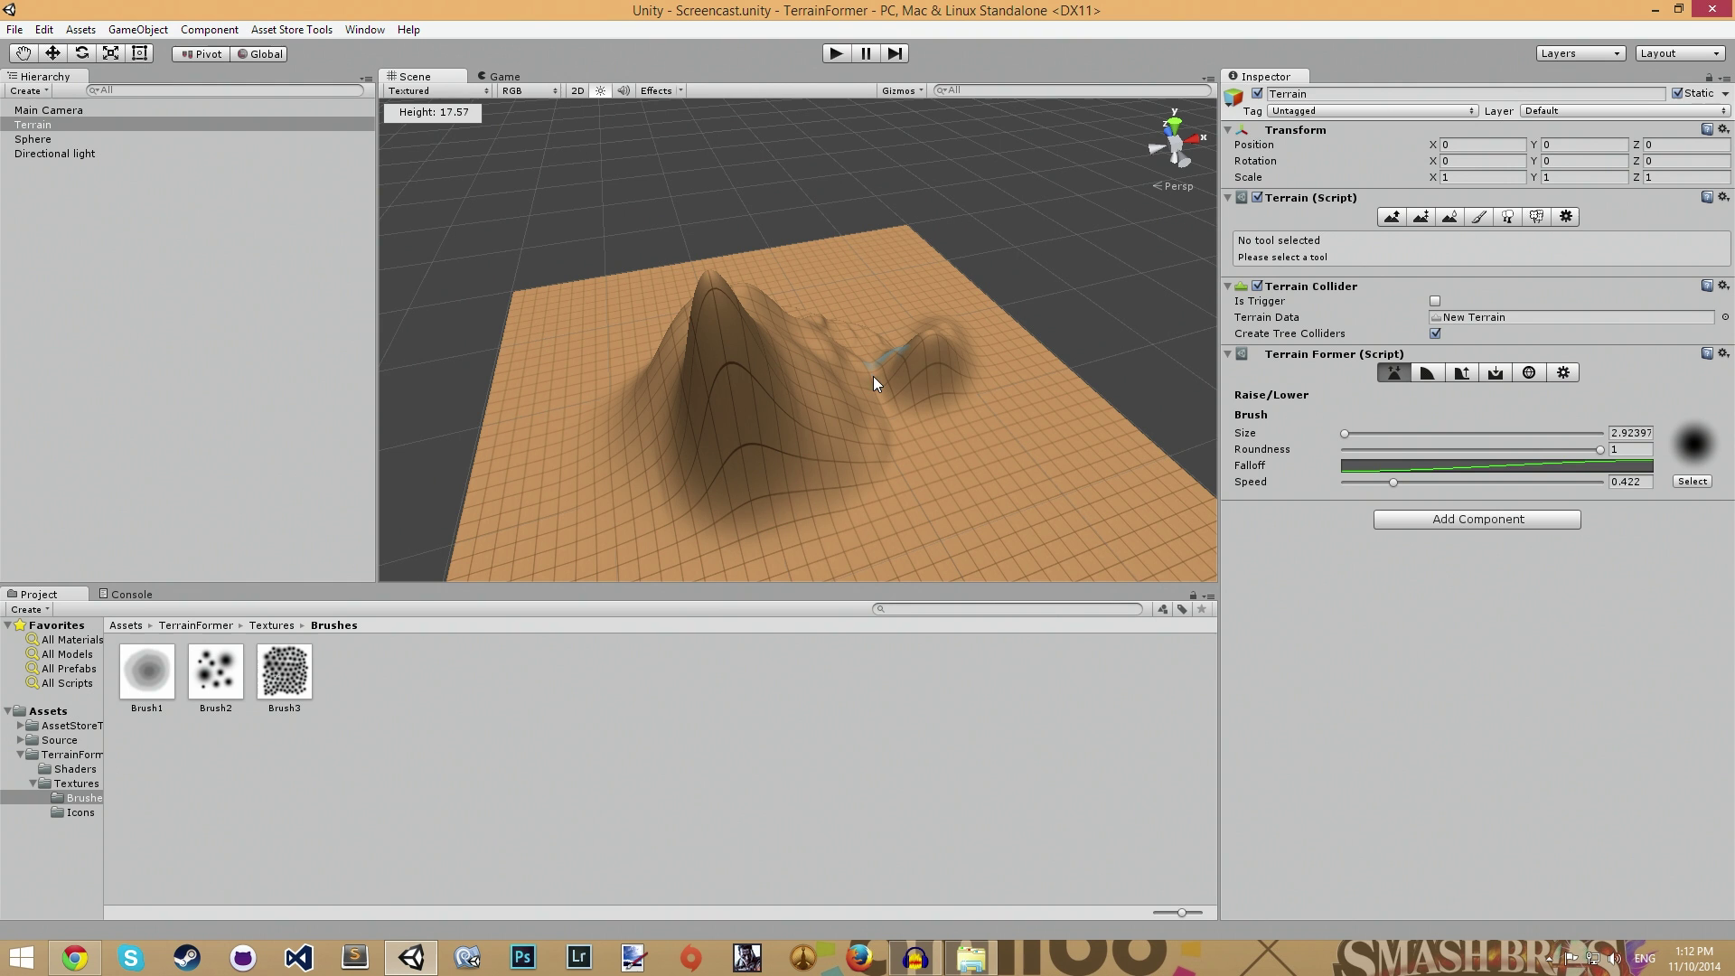
ctrl+scroll(902, 409, up, 1)
scroll(902, 408, up, 5)
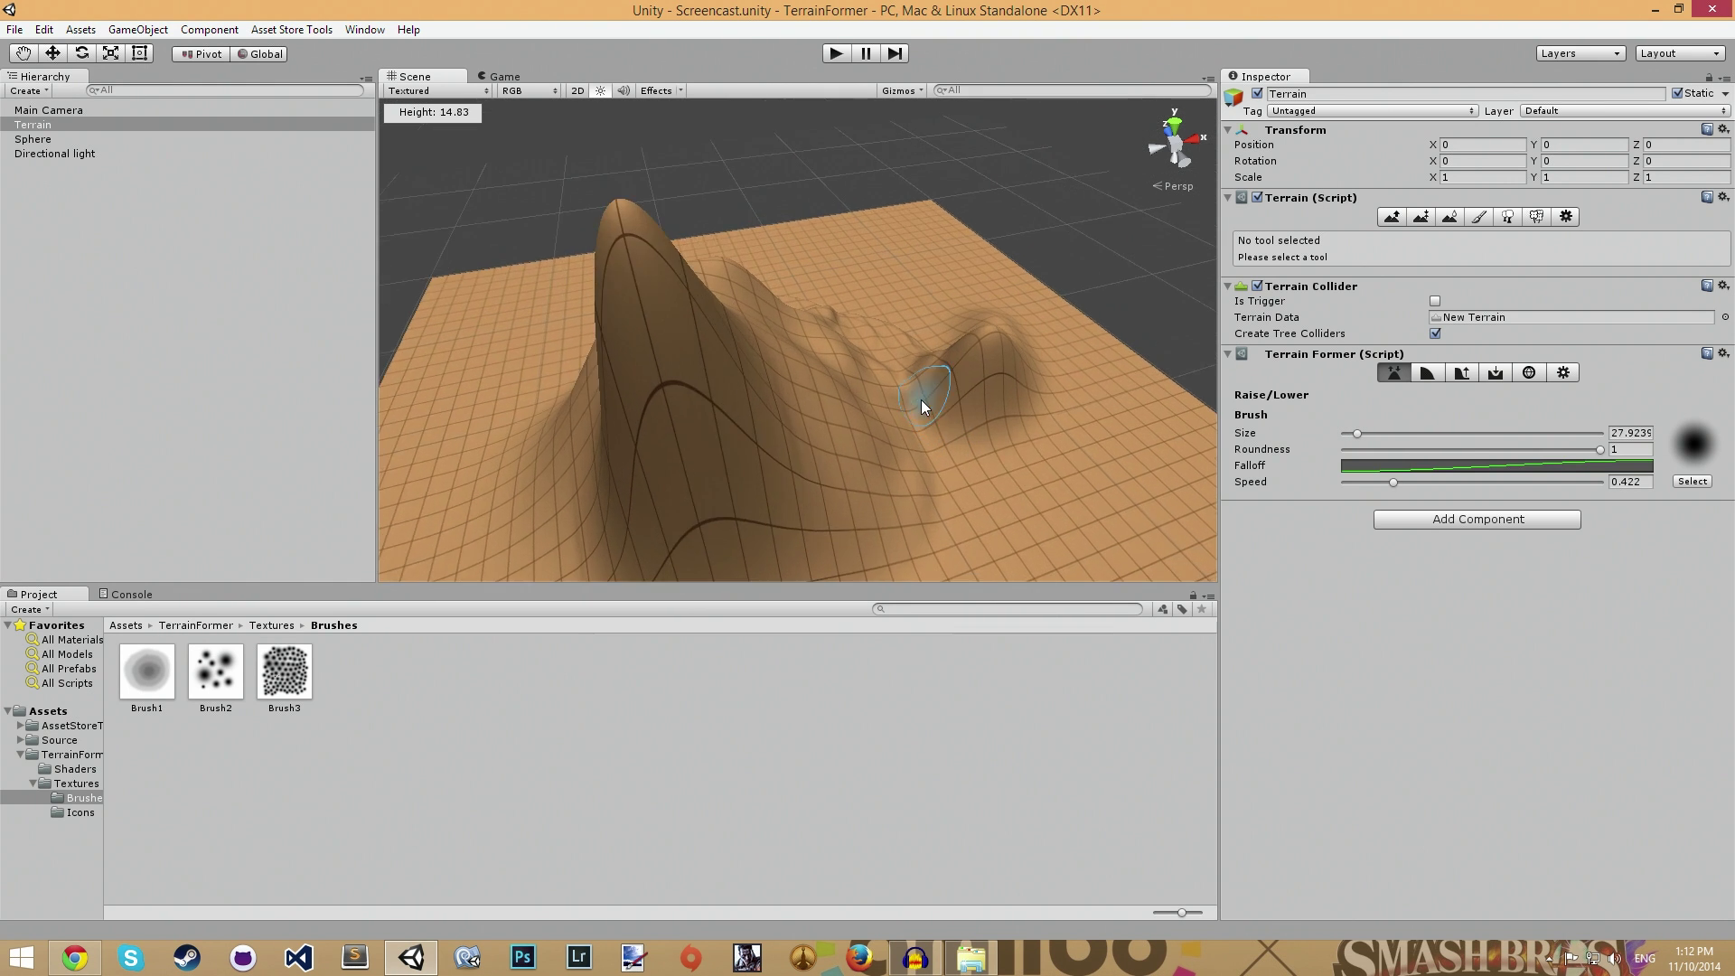
alt+drag(920, 399, 608, 349)
middle_drag(609, 349, 775, 351)
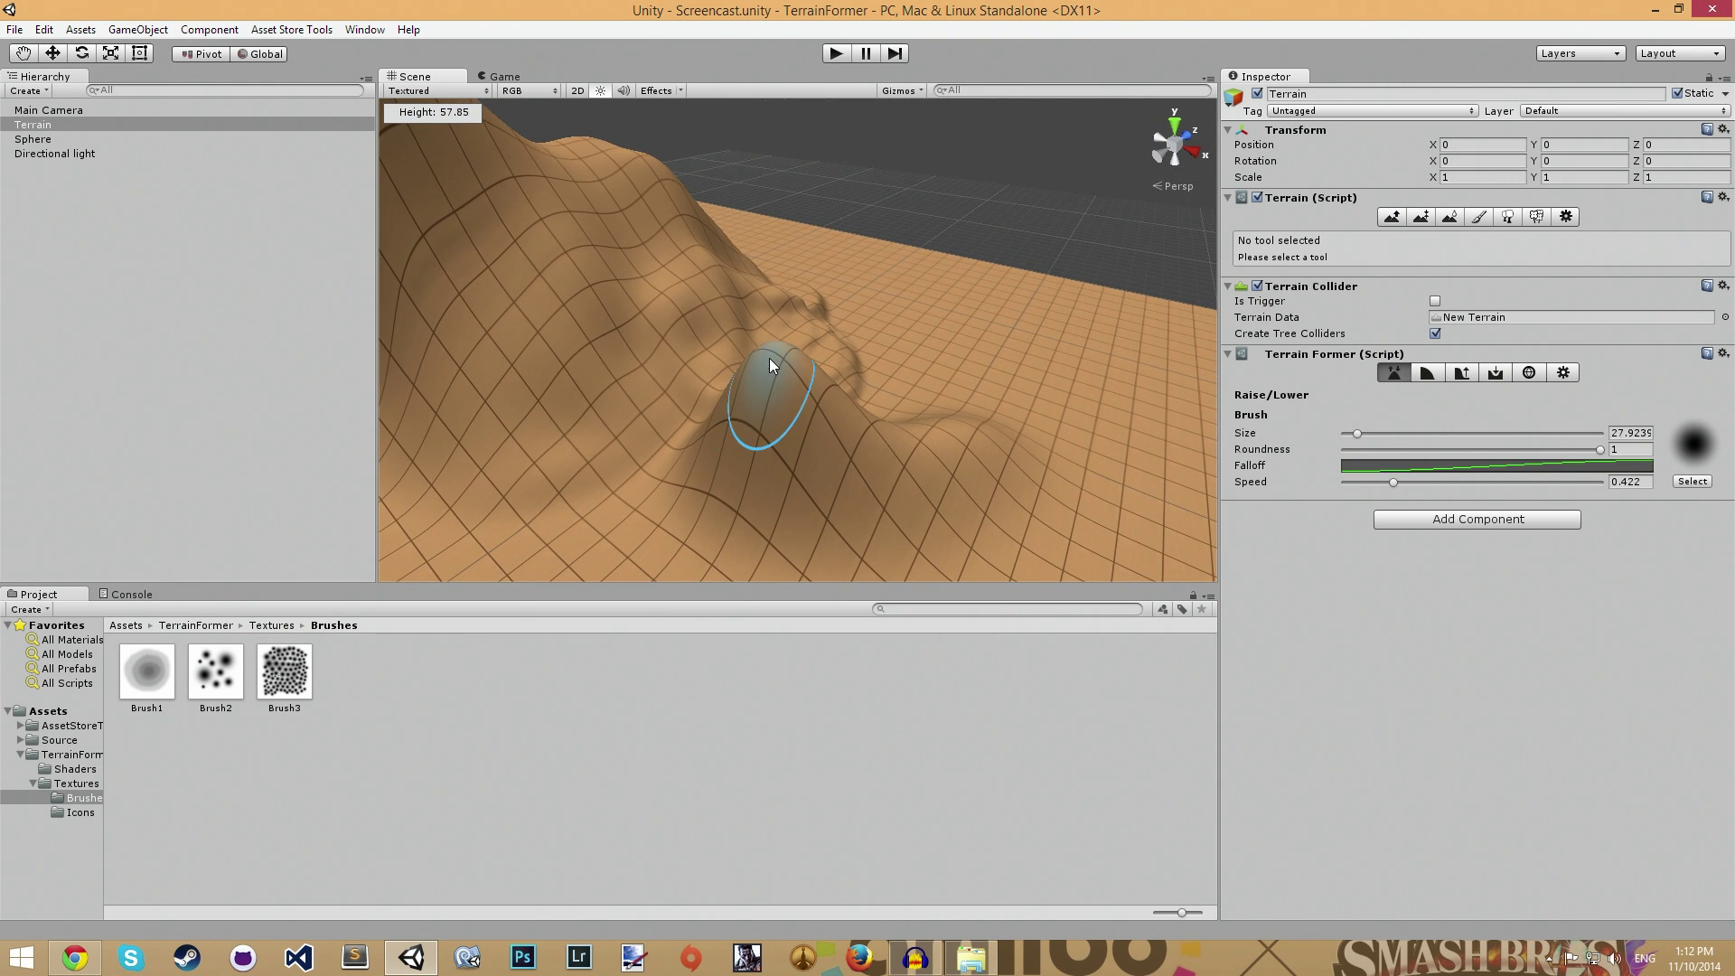
drag(712, 432, 658, 430)
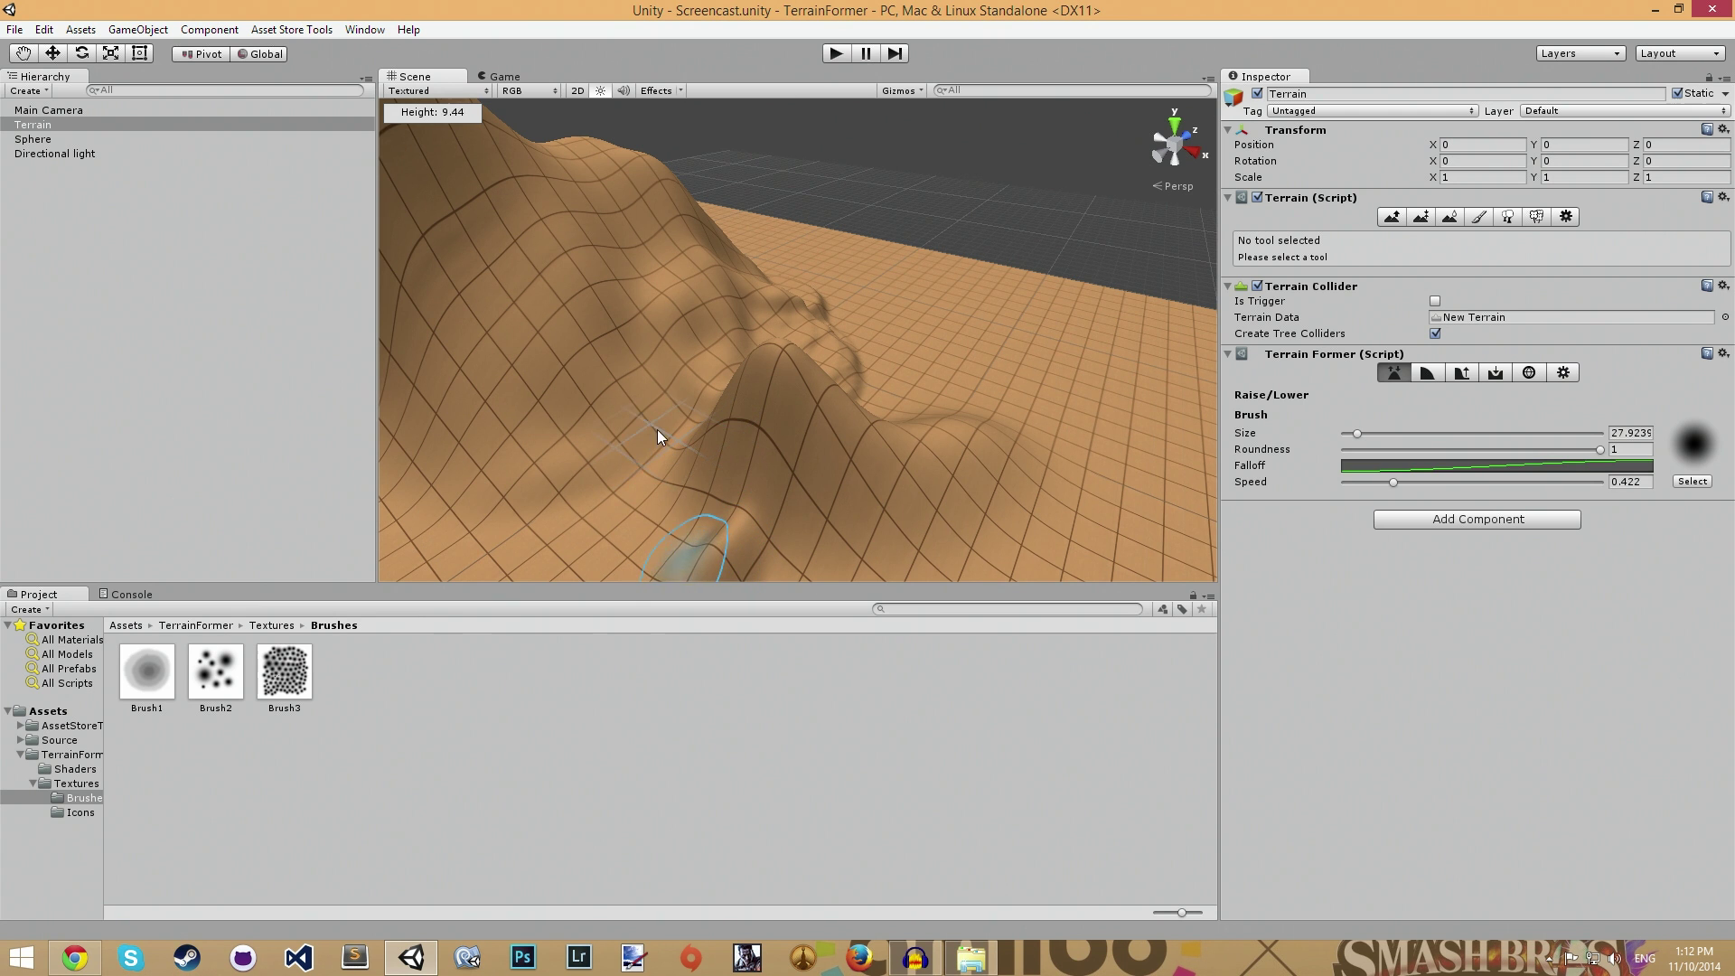
mouse_move(641, 320)
mouse_down()
mouse_move(665, 339)
mouse_move(742, 303)
mouse_up()
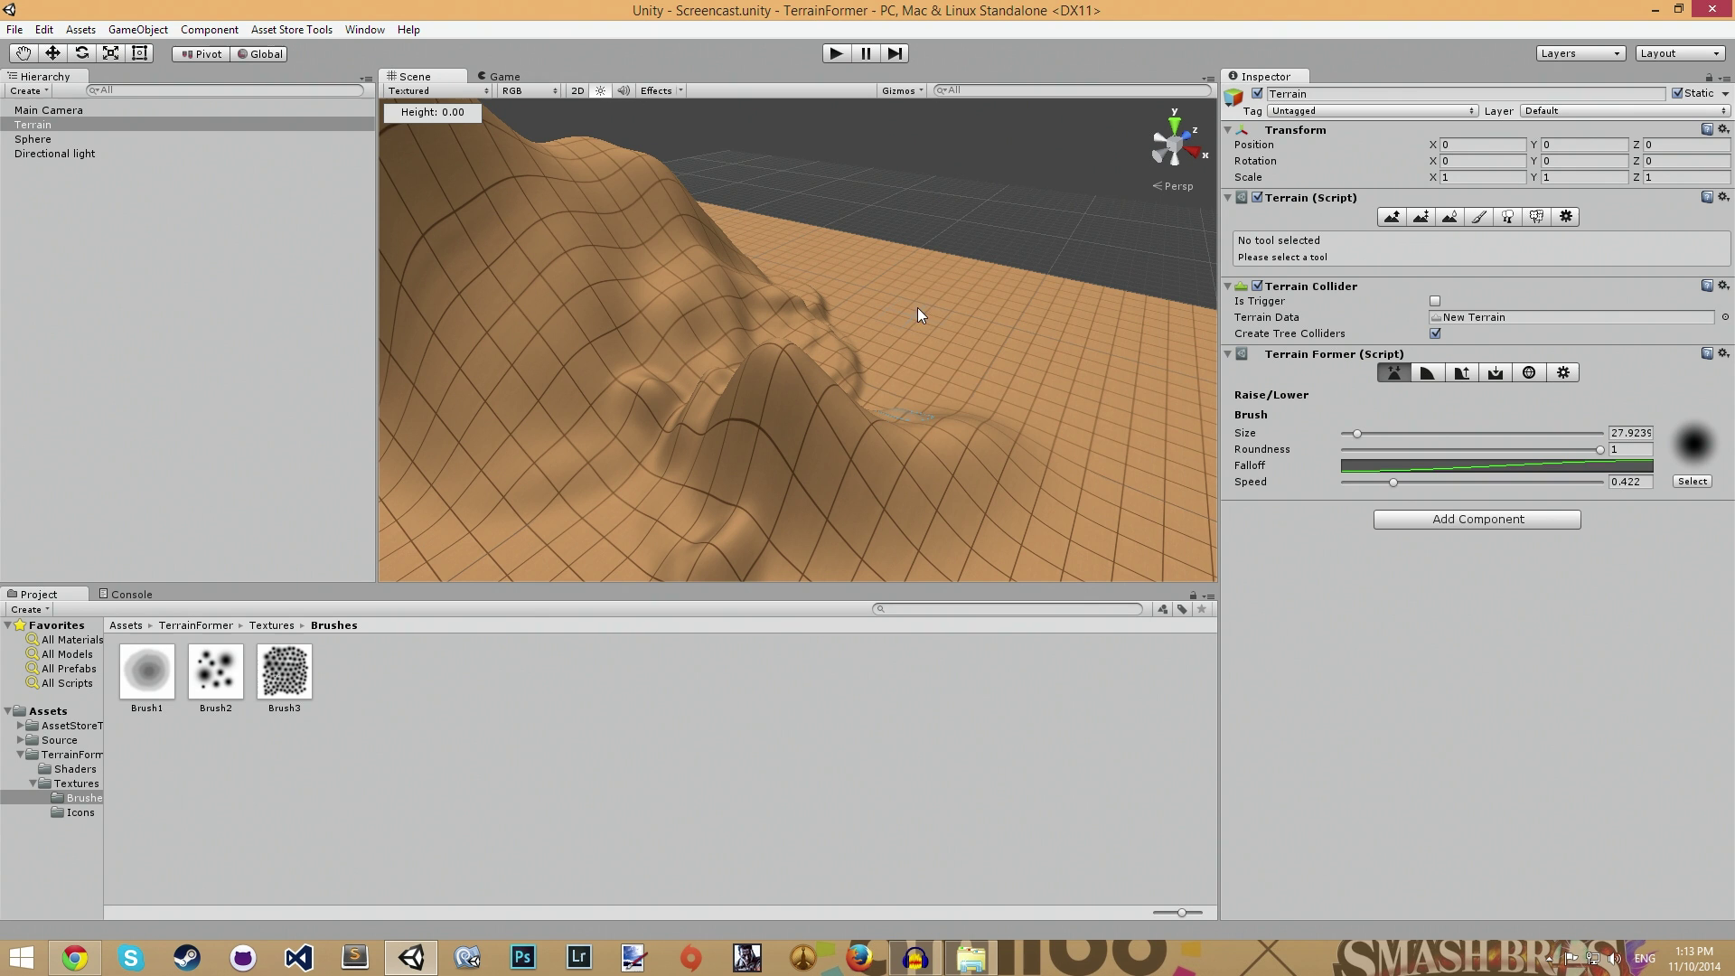
mouse_move(918, 313)
mouse_down()
mouse_move(947, 237)
mouse_move(1006, 256)
mouse_move(970, 284)
mouse_up()
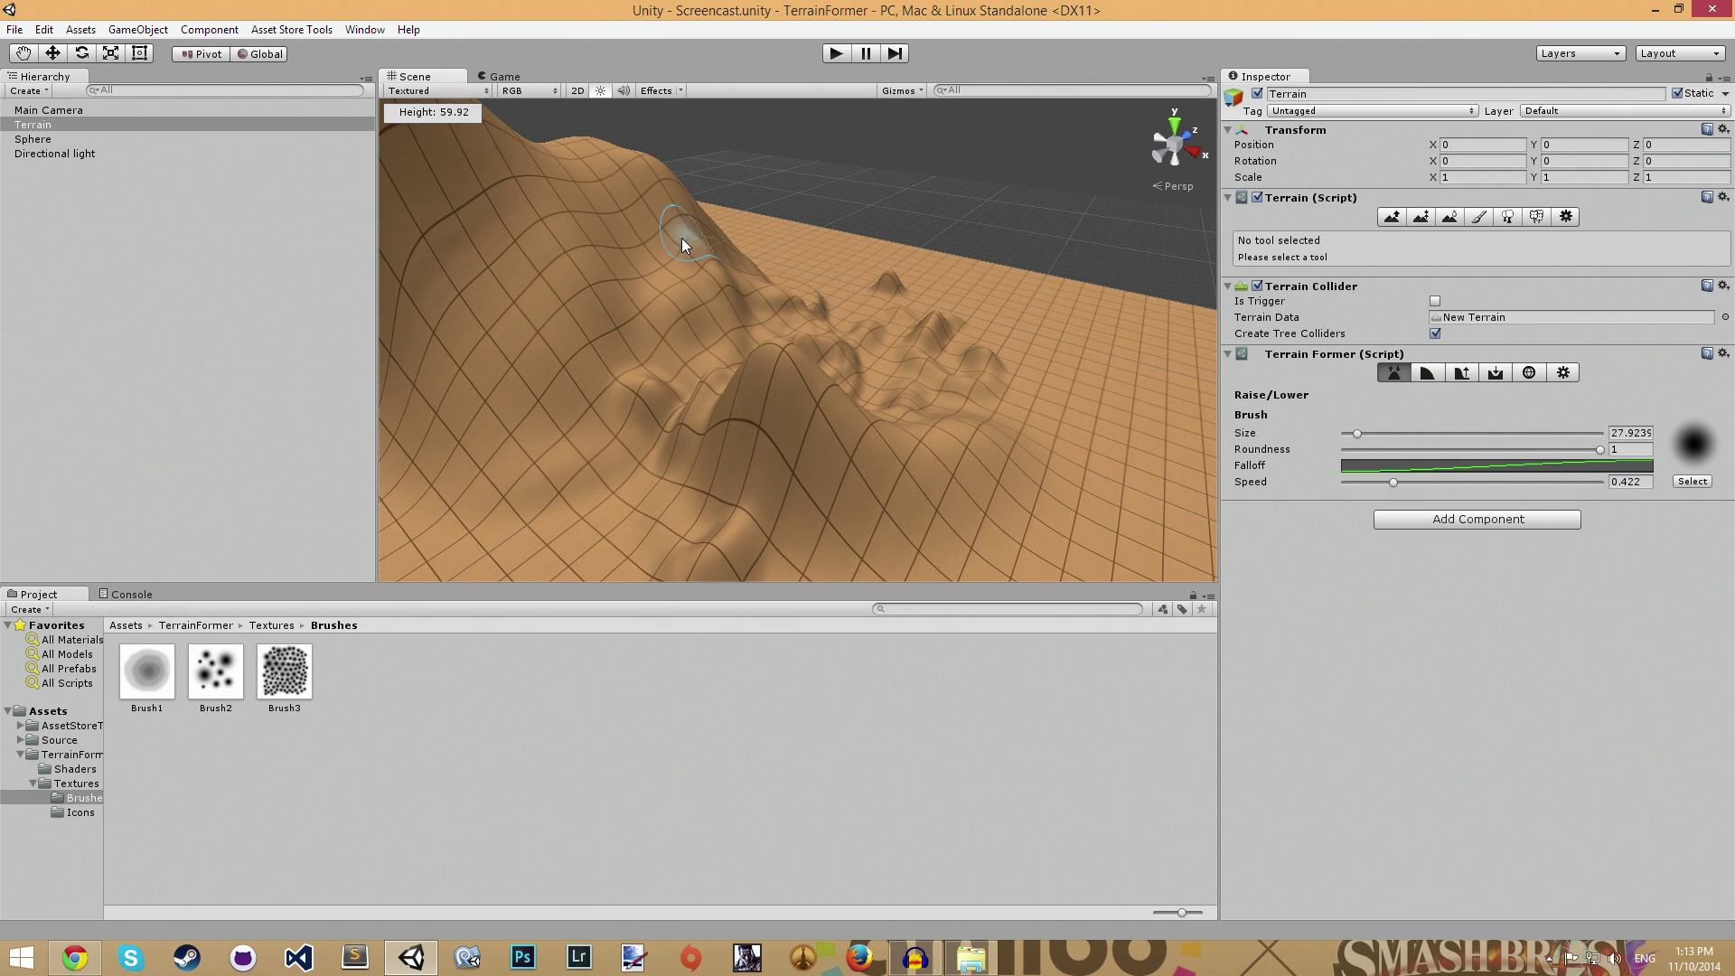
mouse_move(682, 237)
mouse_down()
mouse_move(642, 230)
mouse_move(626, 286)
mouse_move(549, 369)
mouse_move(617, 408)
mouse_move(658, 356)
mouse_move(606, 364)
mouse_move(706, 289)
mouse_move(787, 308)
mouse_move(752, 348)
mouse_move(811, 338)
mouse_move(873, 360)
mouse_up()
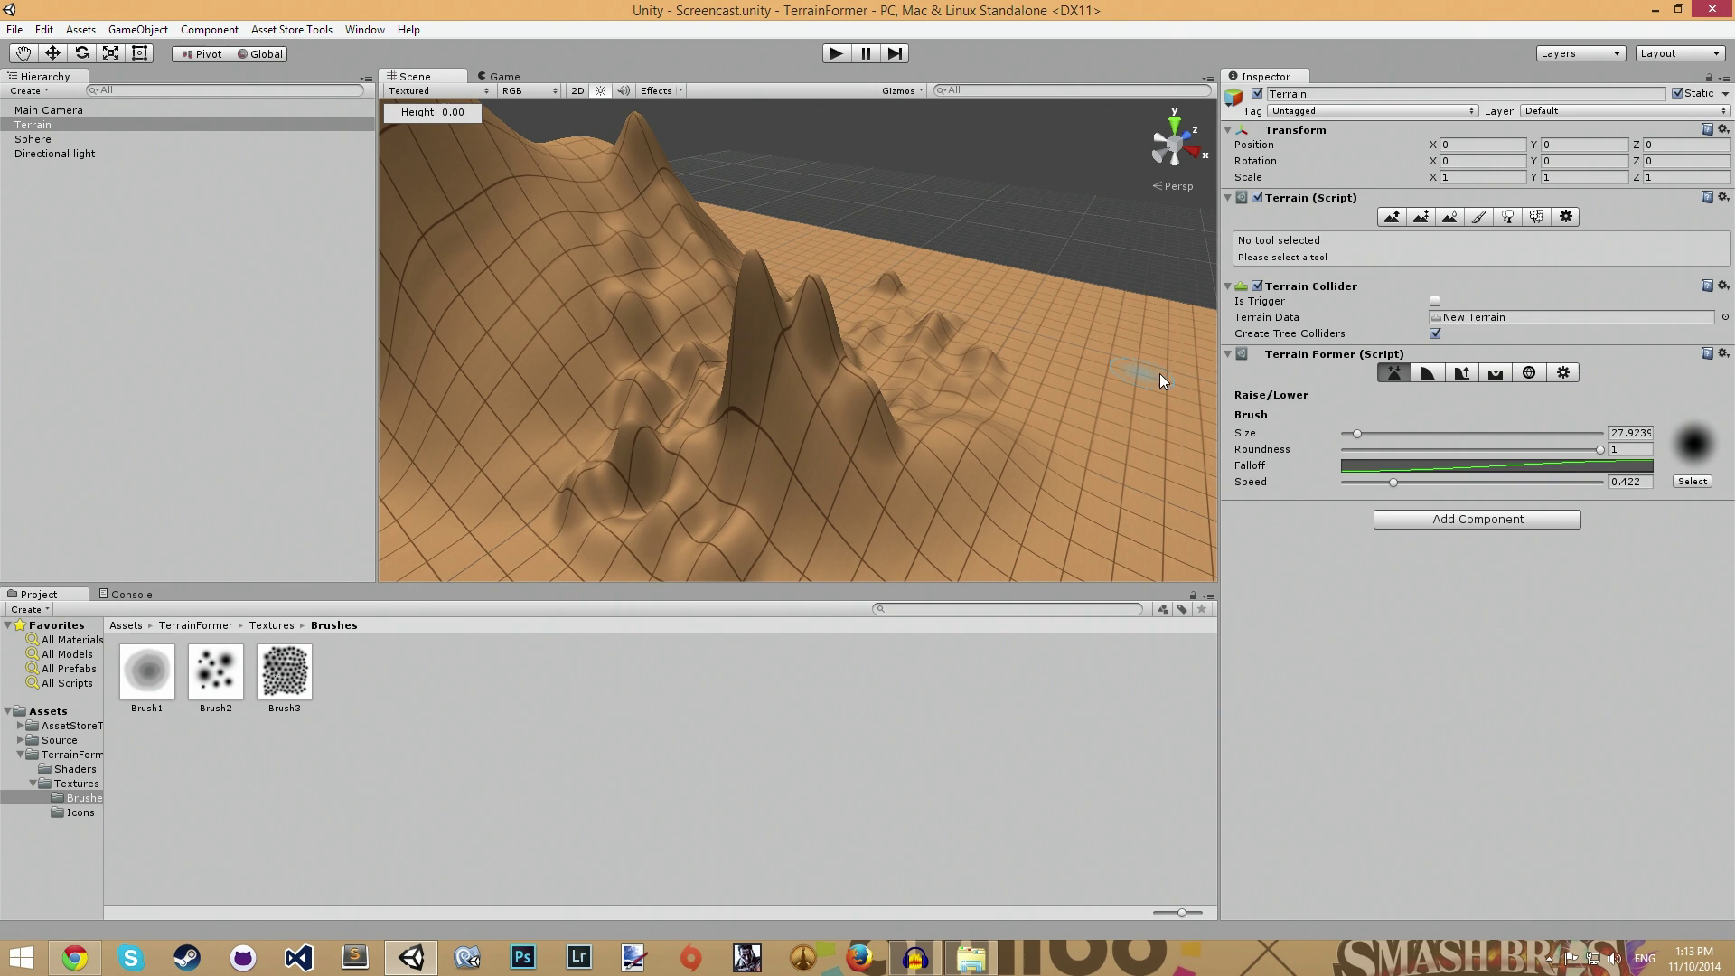
key(ctrl+z)
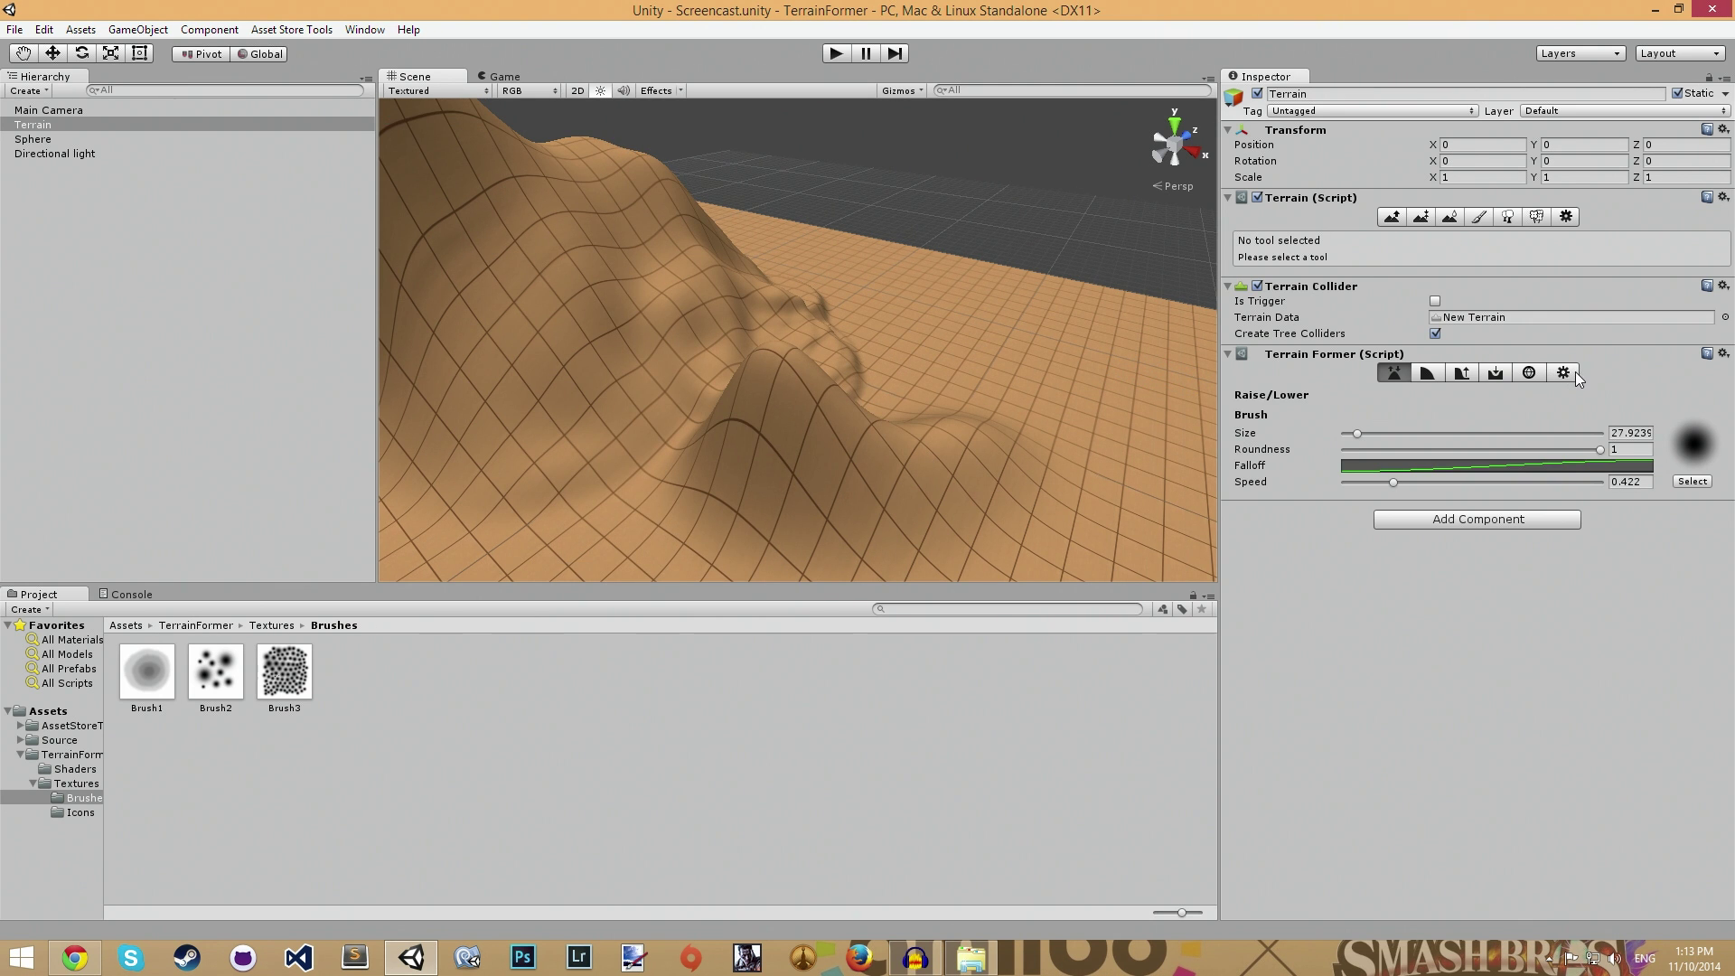
Enable Use Raycast For Mouse in TerrainFormer settings, then raise small bumps on the hillside
click(1575, 372)
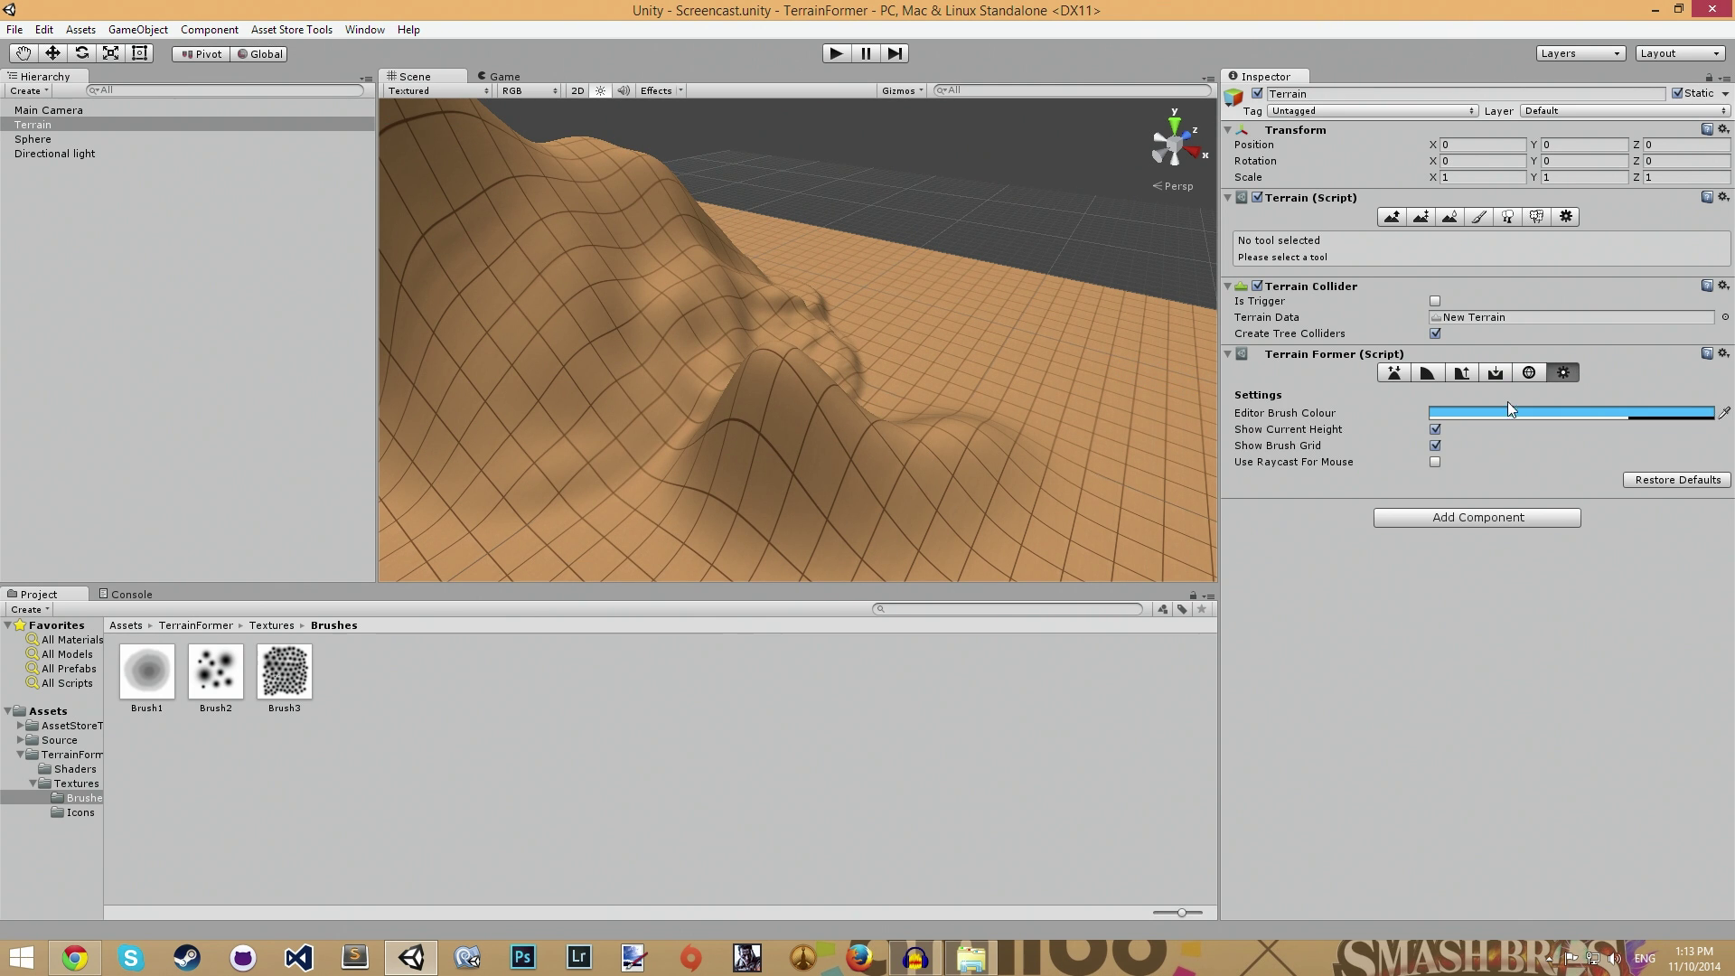
click(1435, 463)
click(1393, 372)
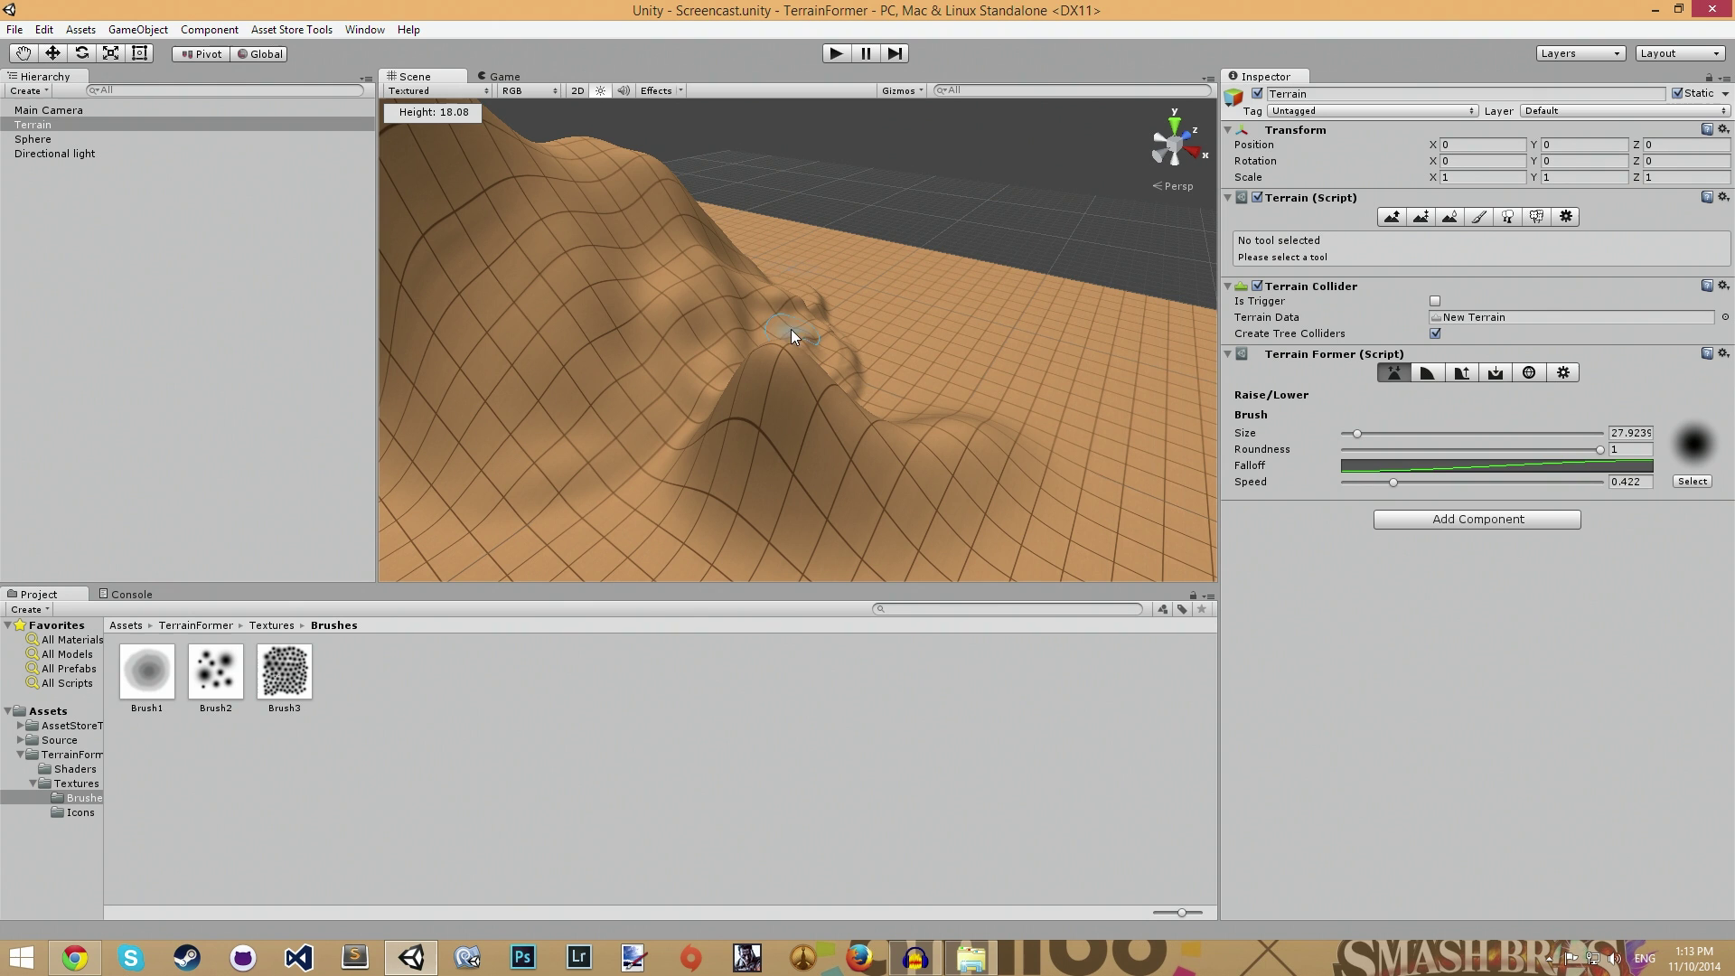
mouse_move(746, 332)
mouse_down()
mouse_move(739, 405)
mouse_move(741, 389)
mouse_move(643, 333)
mouse_move(672, 251)
mouse_up()
click(800, 236)
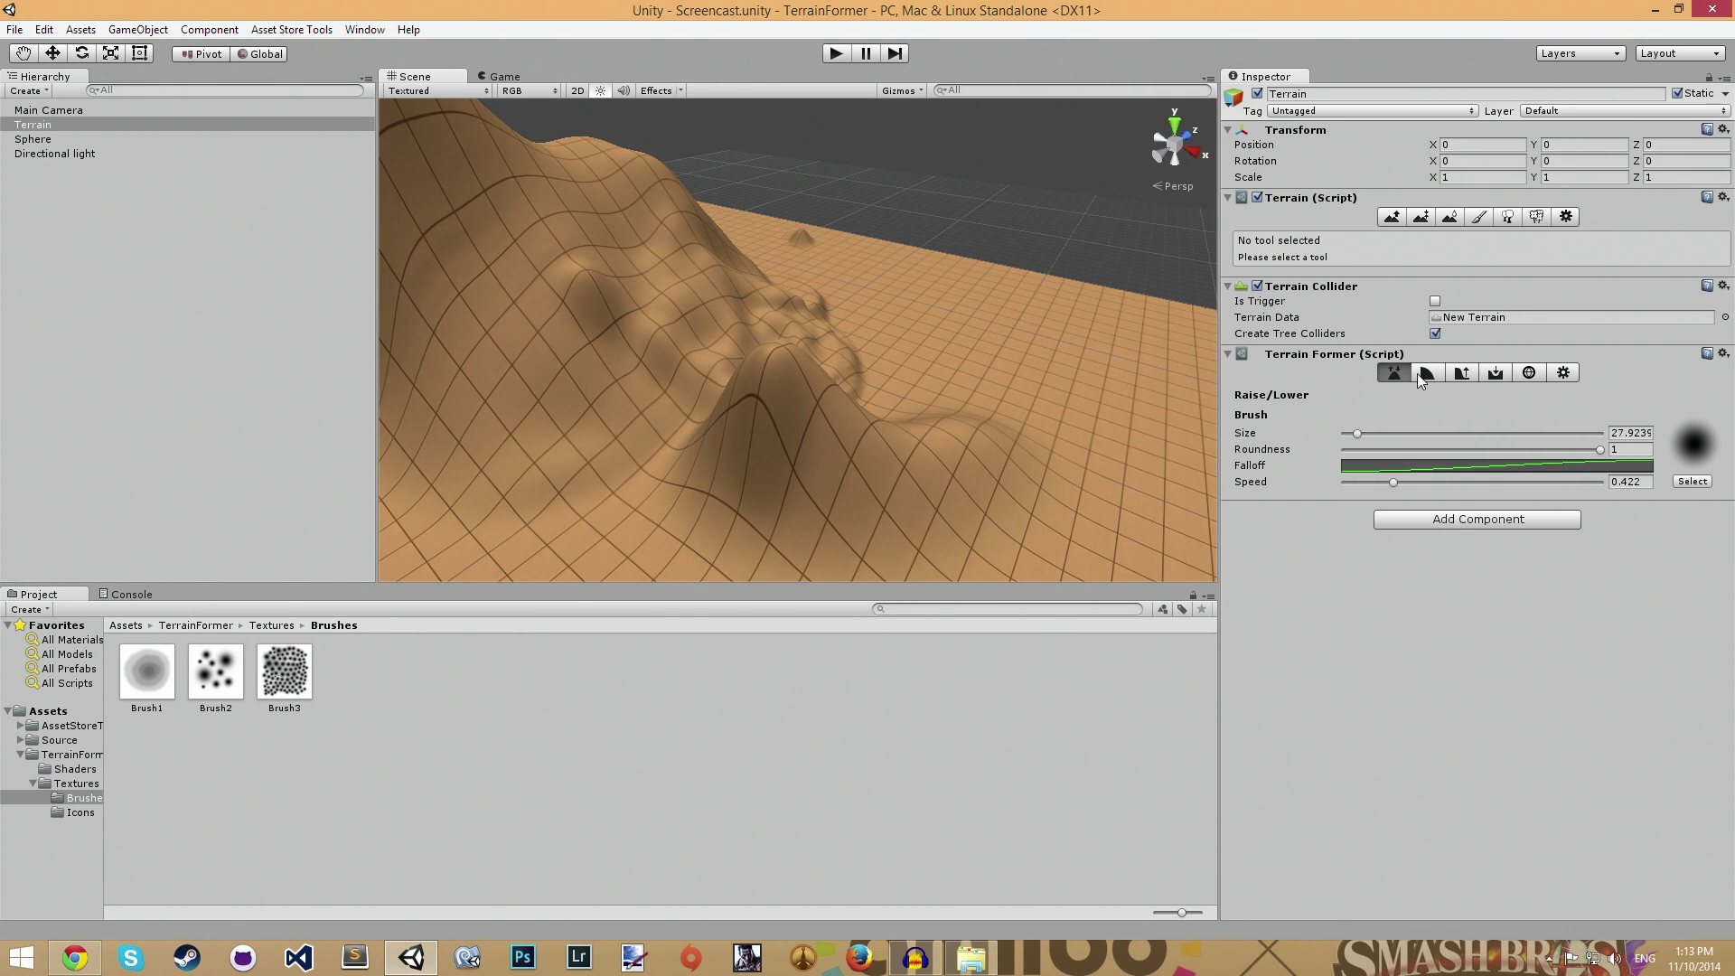
Compare Unity's Paint Height, then settle on TerrainFormer's Set Height with target height 0
click(1462, 373)
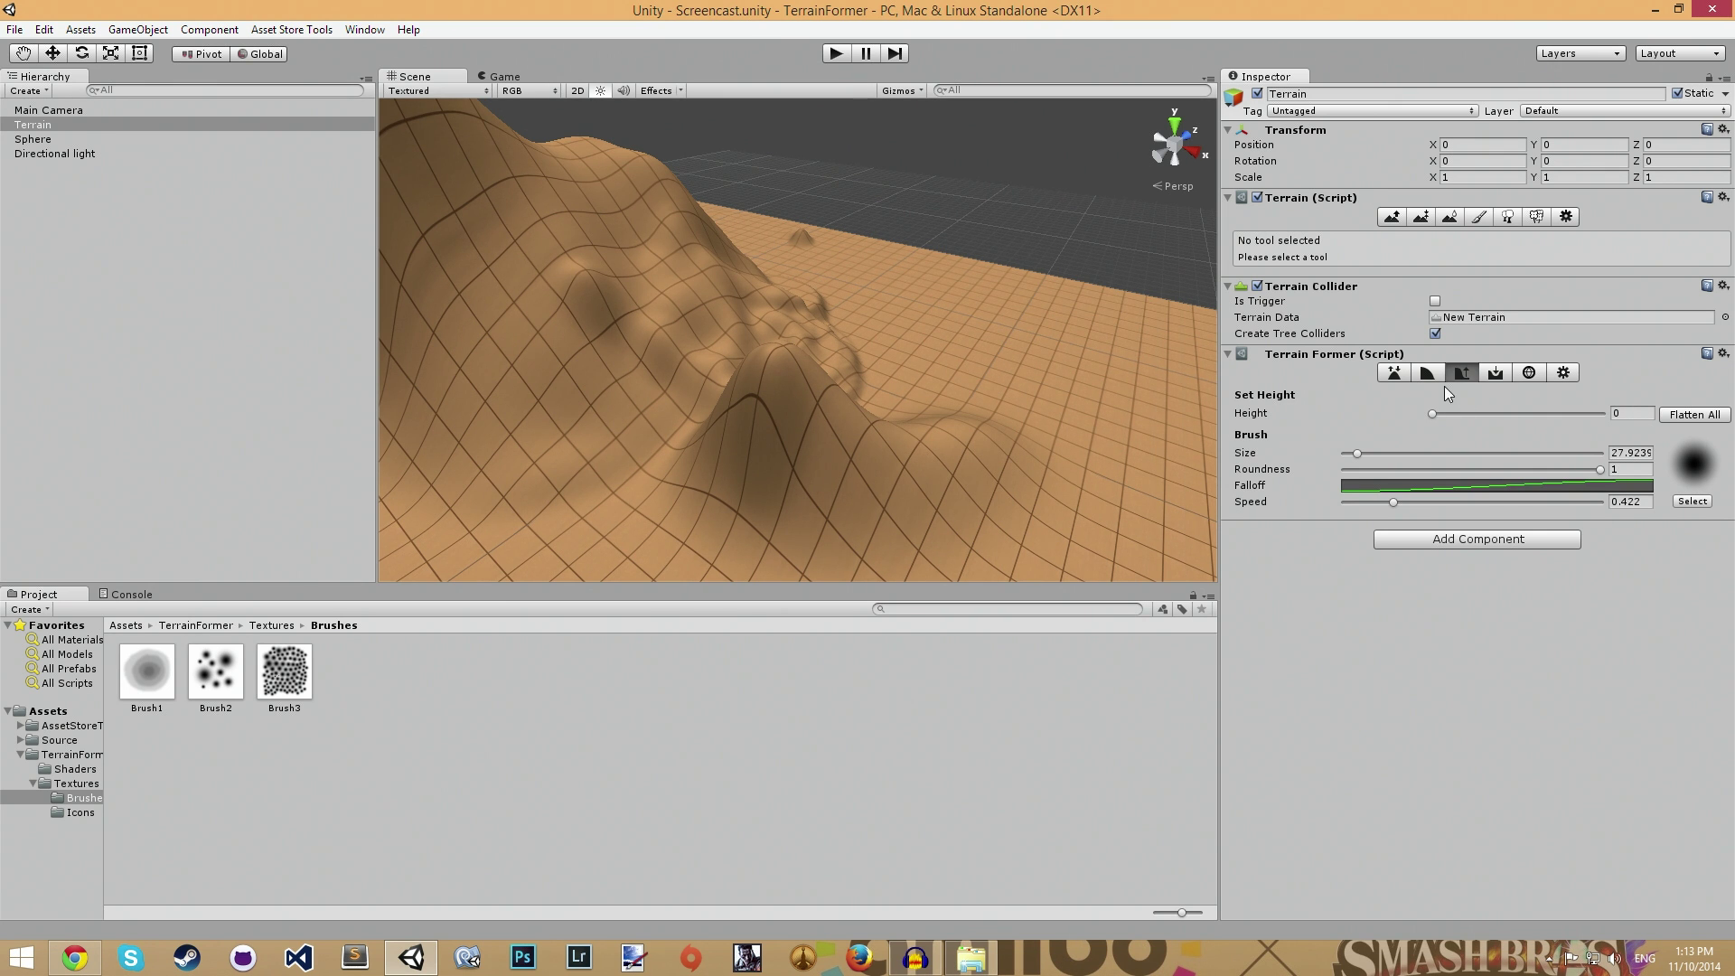
click(1423, 215)
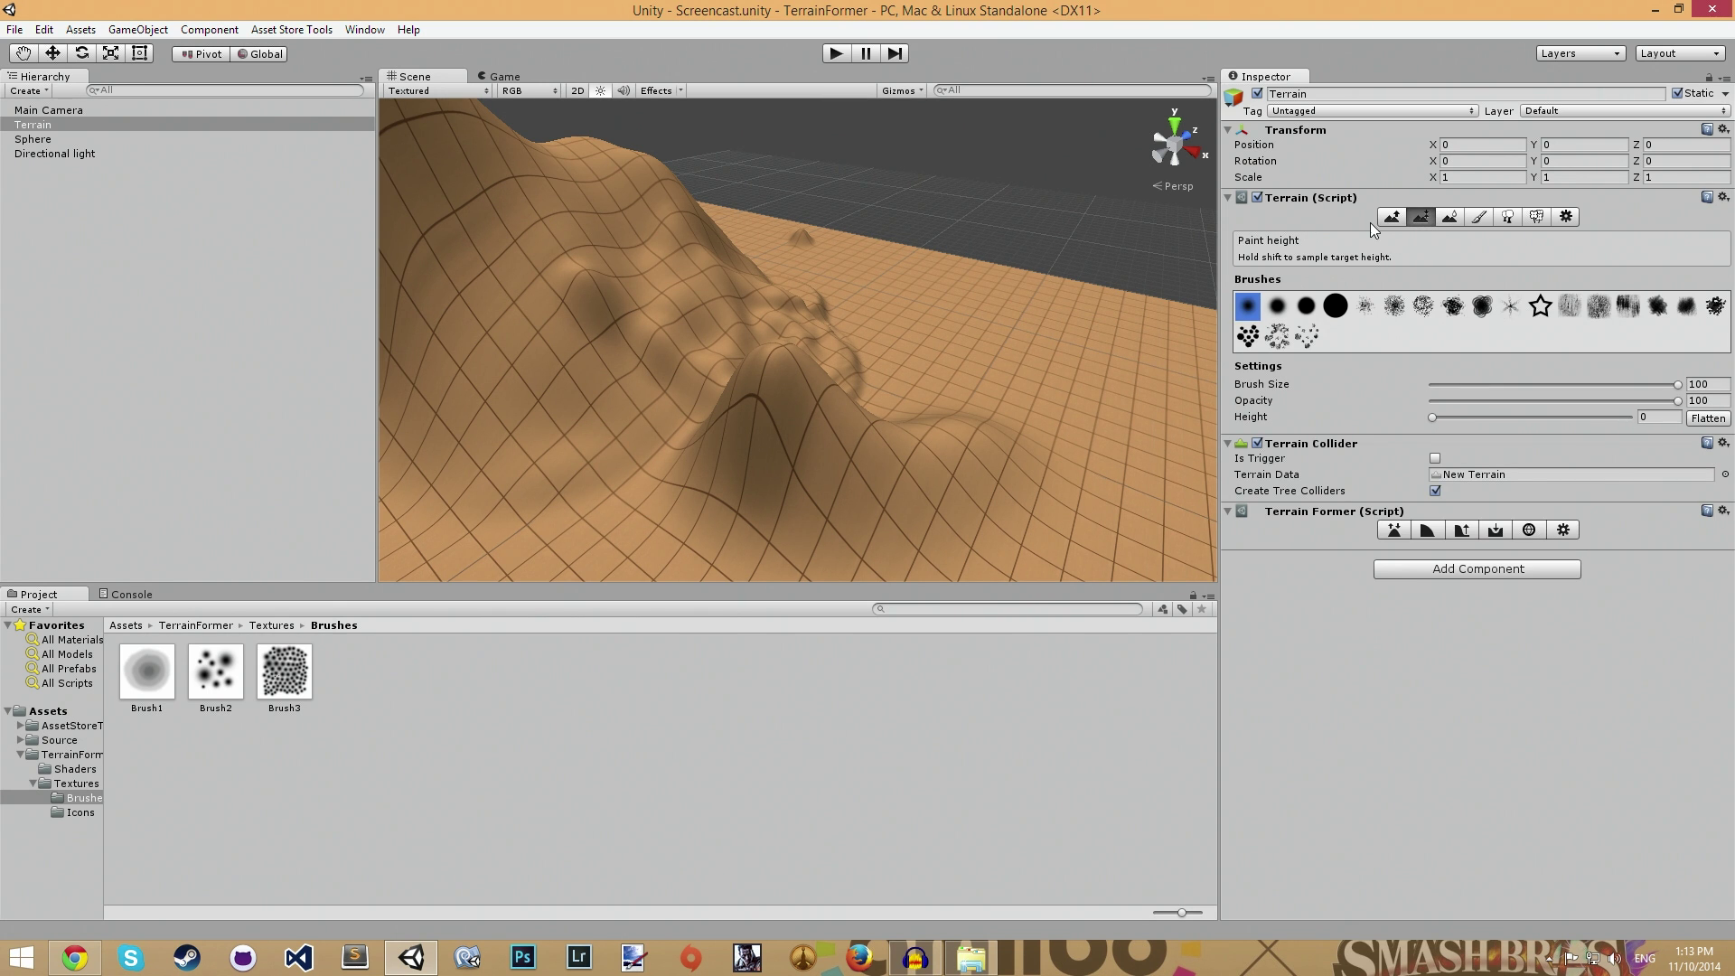
click(1457, 531)
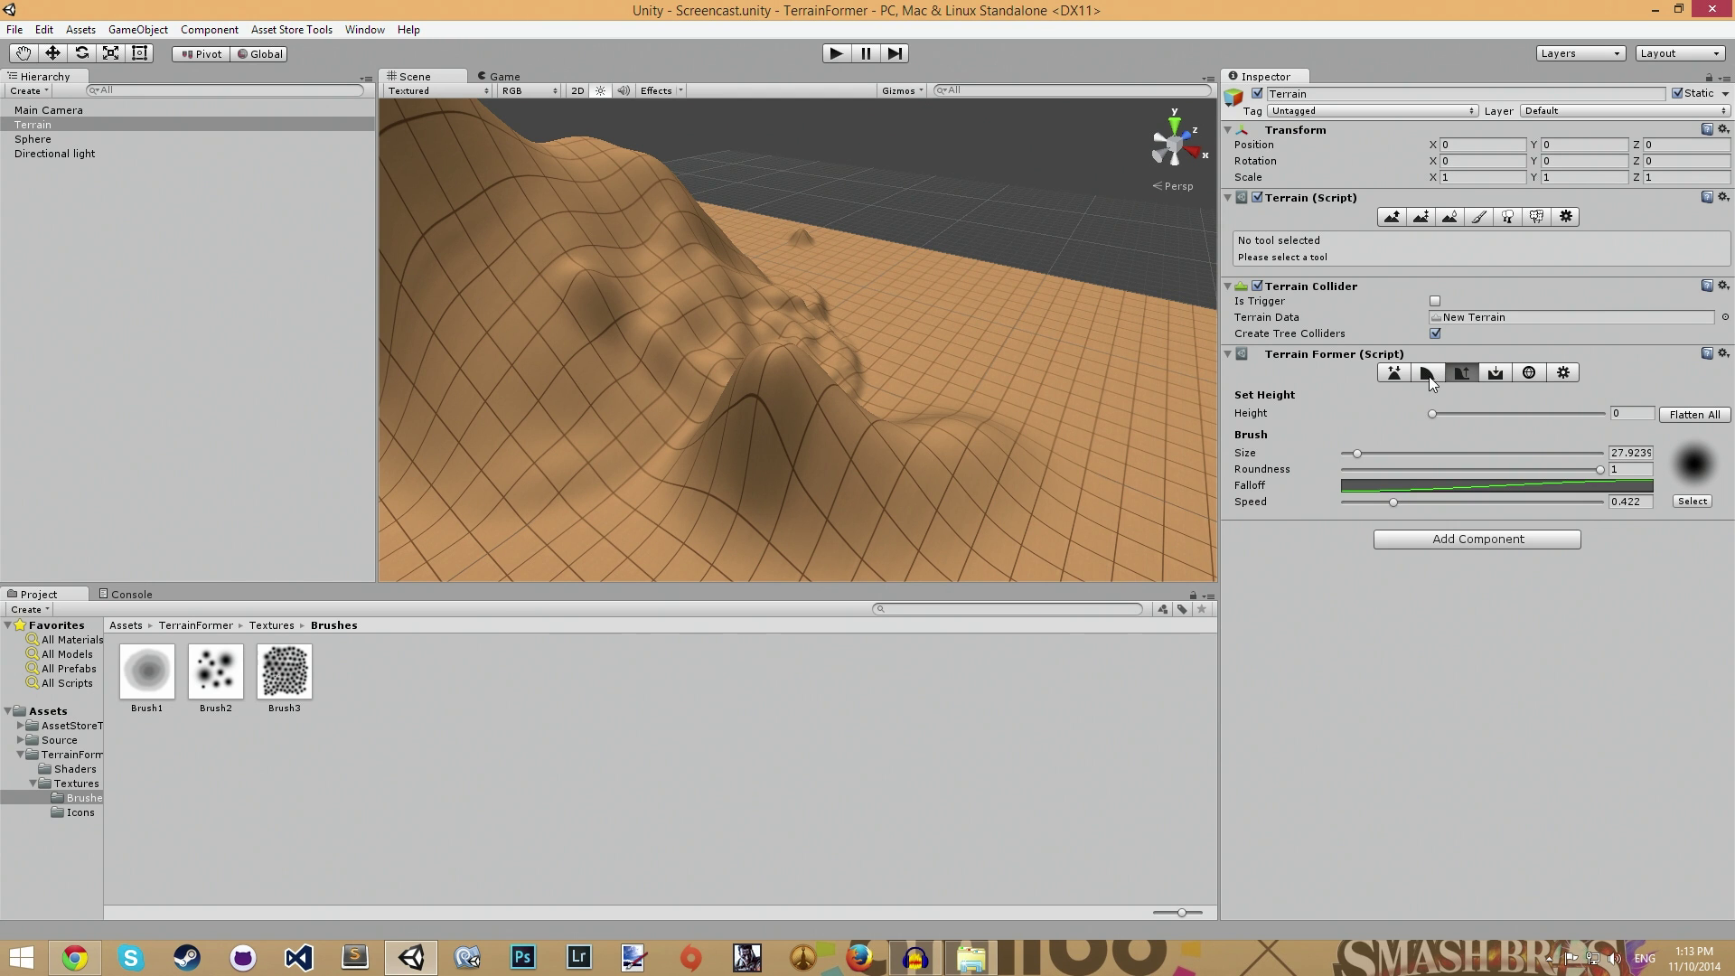
Flatten the ridge peak with the Flatten tool, undoing the pit it dug into the hill
click(1493, 376)
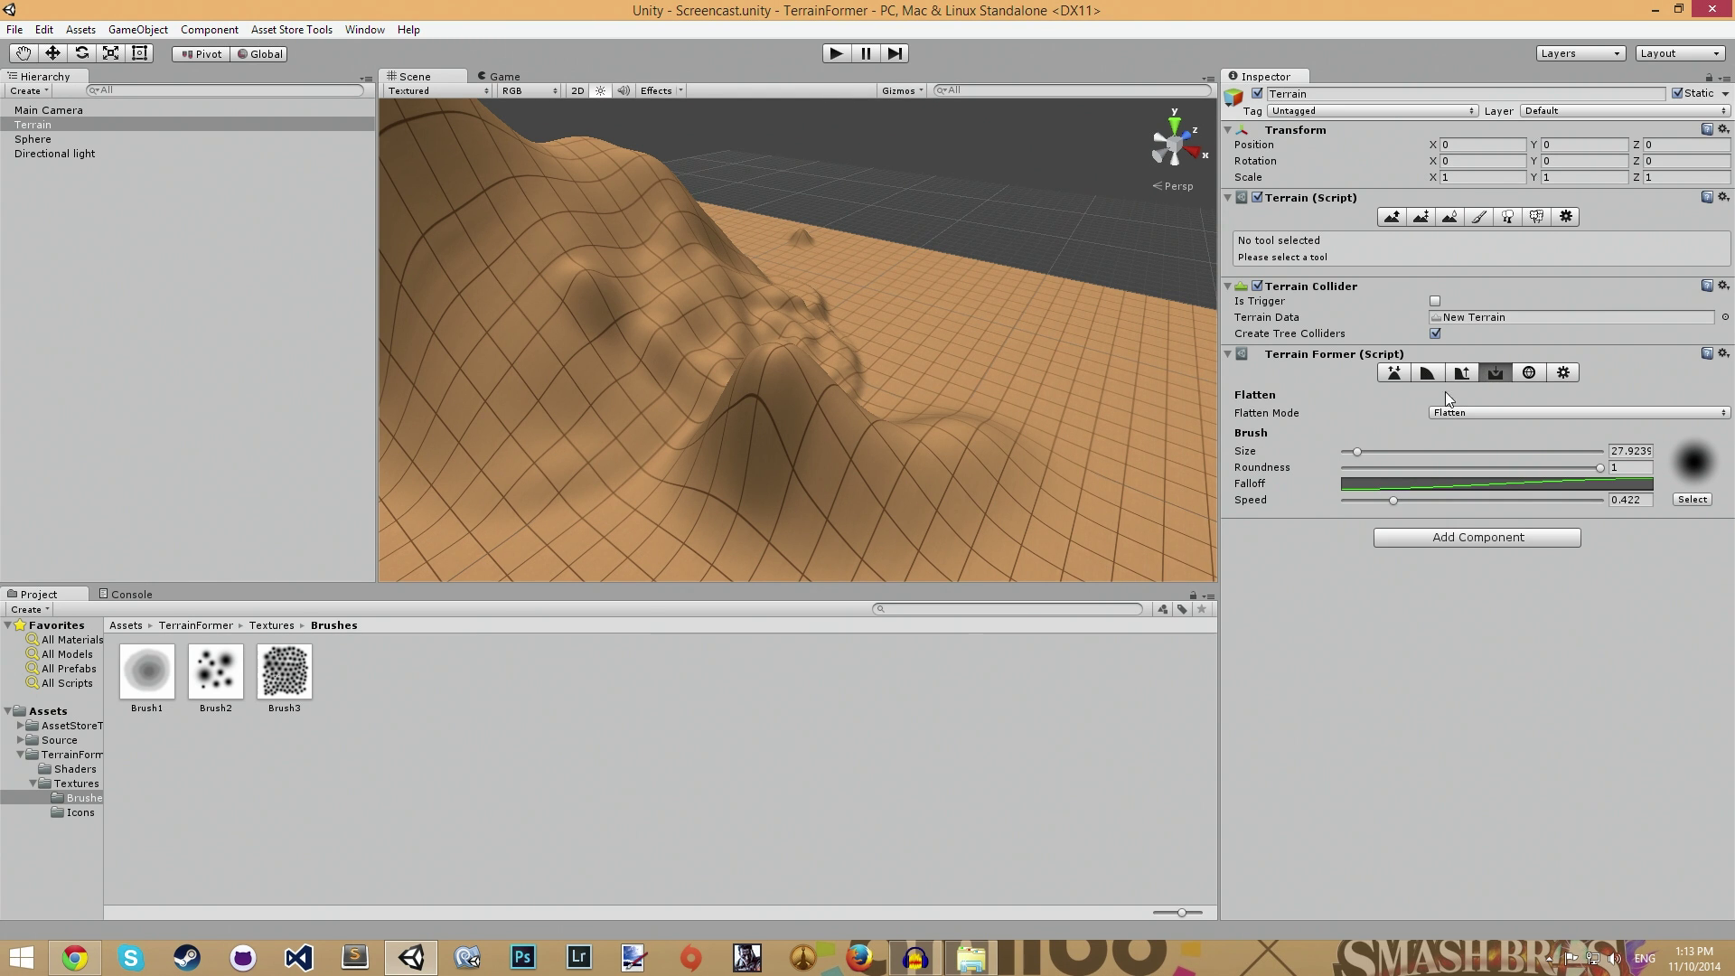
mouse_move(772, 402)
mouse_down()
mouse_move(811, 385)
mouse_move(773, 423)
mouse_move(808, 389)
mouse_up()
mouse_move(750, 367)
middle_down()
mouse_move(868, 356)
mouse_move(765, 340)
mouse_move(735, 294)
mouse_move(811, 427)
middle_up()
scroll(844, 388, up, 6)
drag(812, 426, 809, 384)
key(ctrl+z)
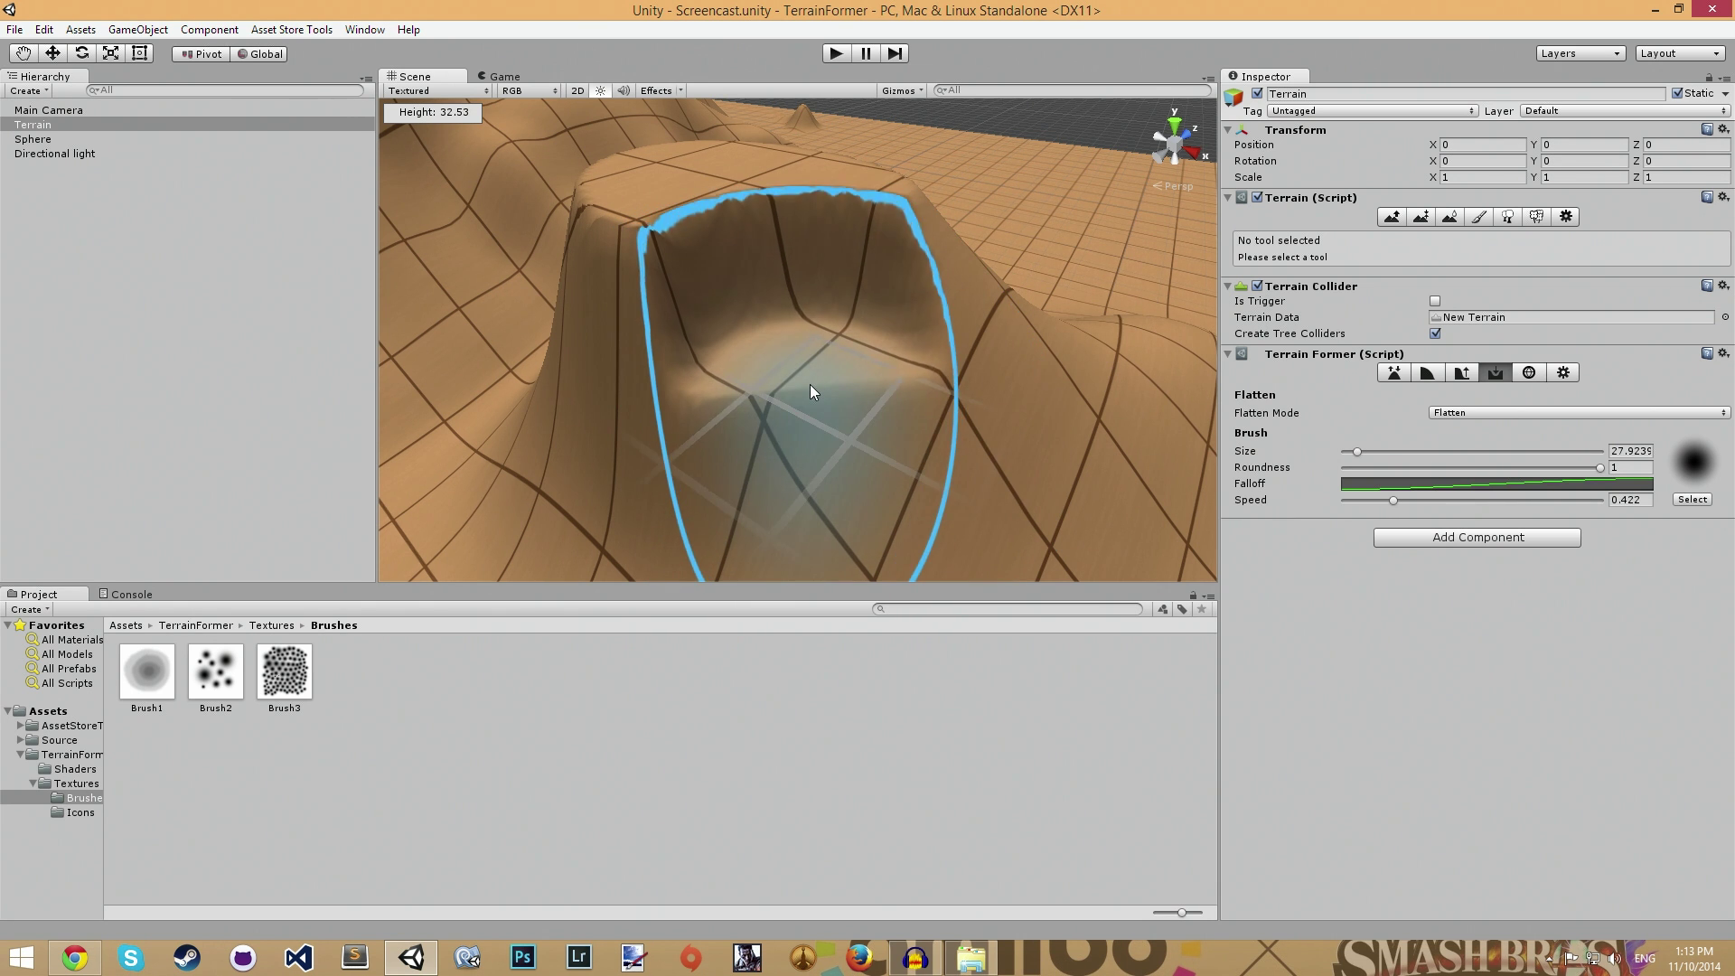
Smooth the pit out of the mound with the Smooth tool at radius 3
click(1427, 372)
key(ctrl+z)
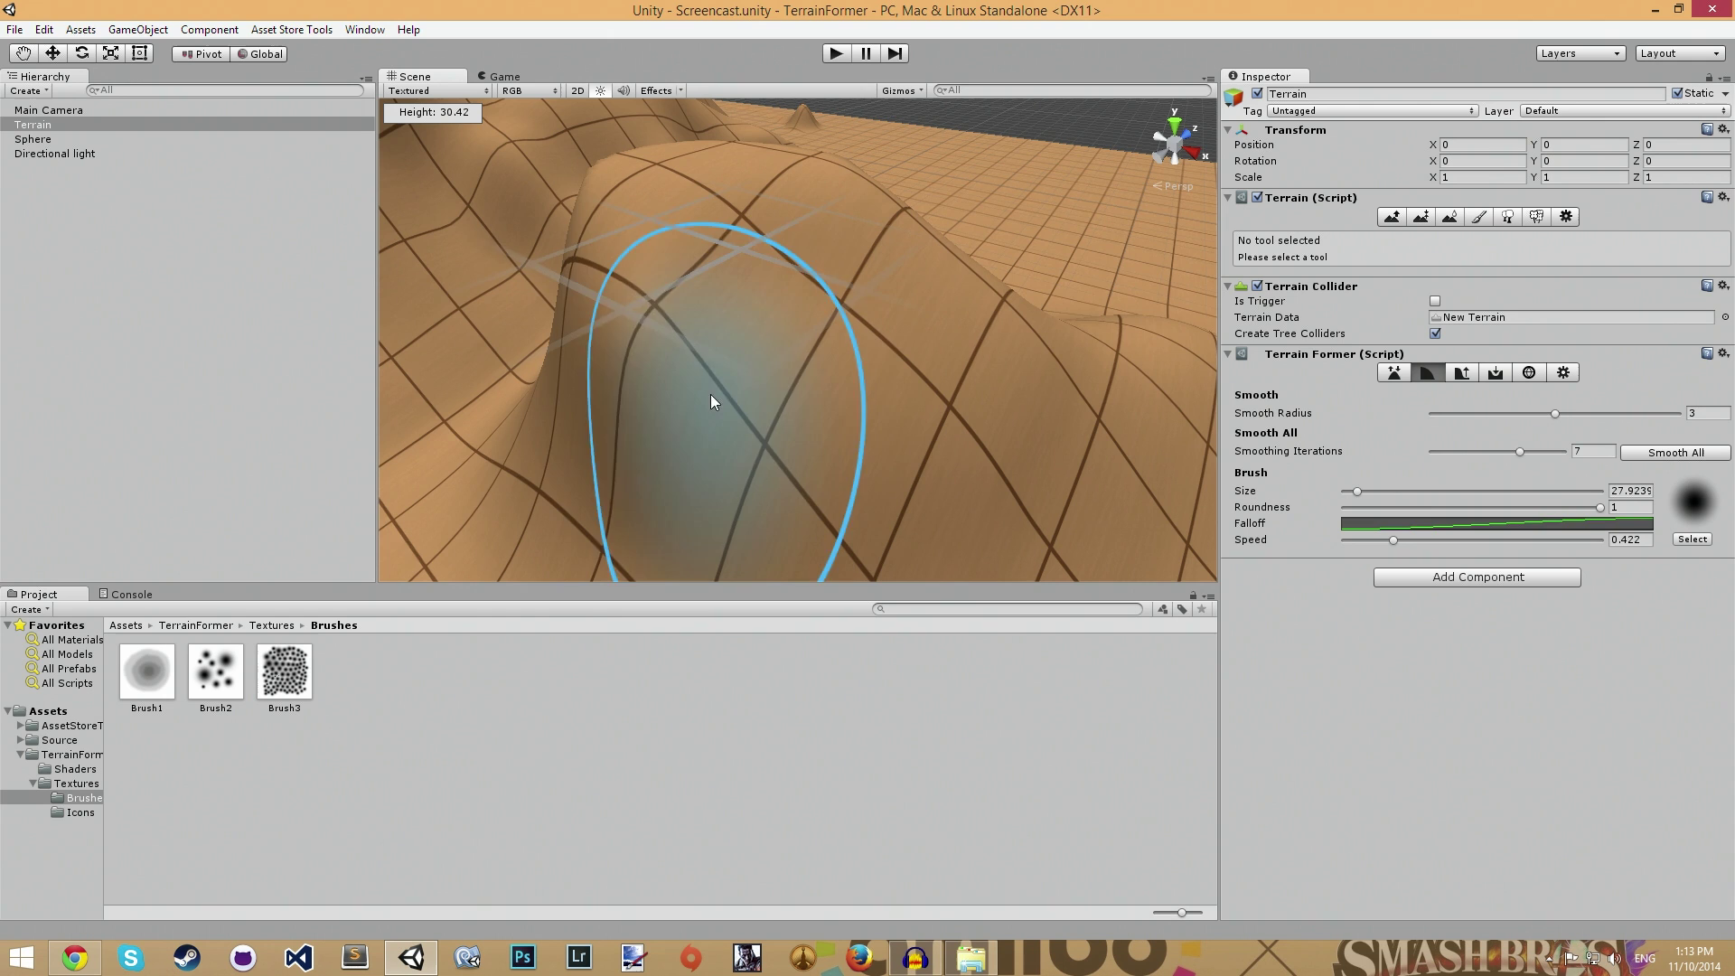
mouse_move(697, 407)
alt+mouse_down()
mouse_move(774, 376)
mouse_move(930, 423)
alt+mouse_up()
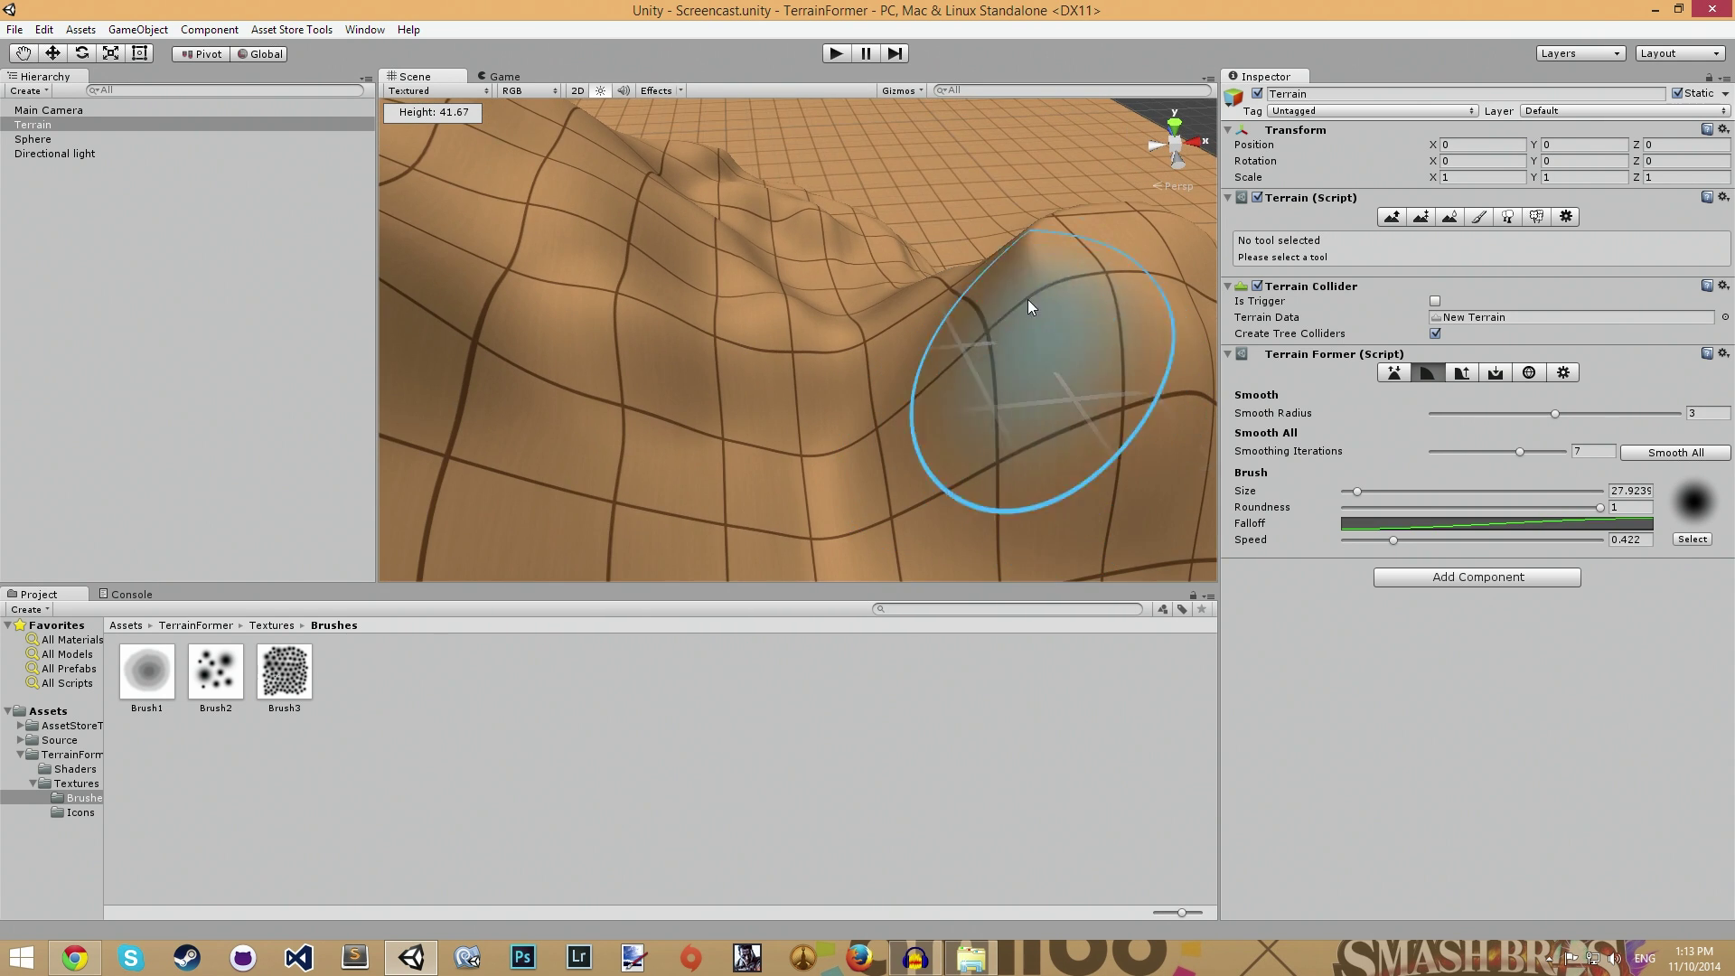
alt+drag(999, 299, 796, 312)
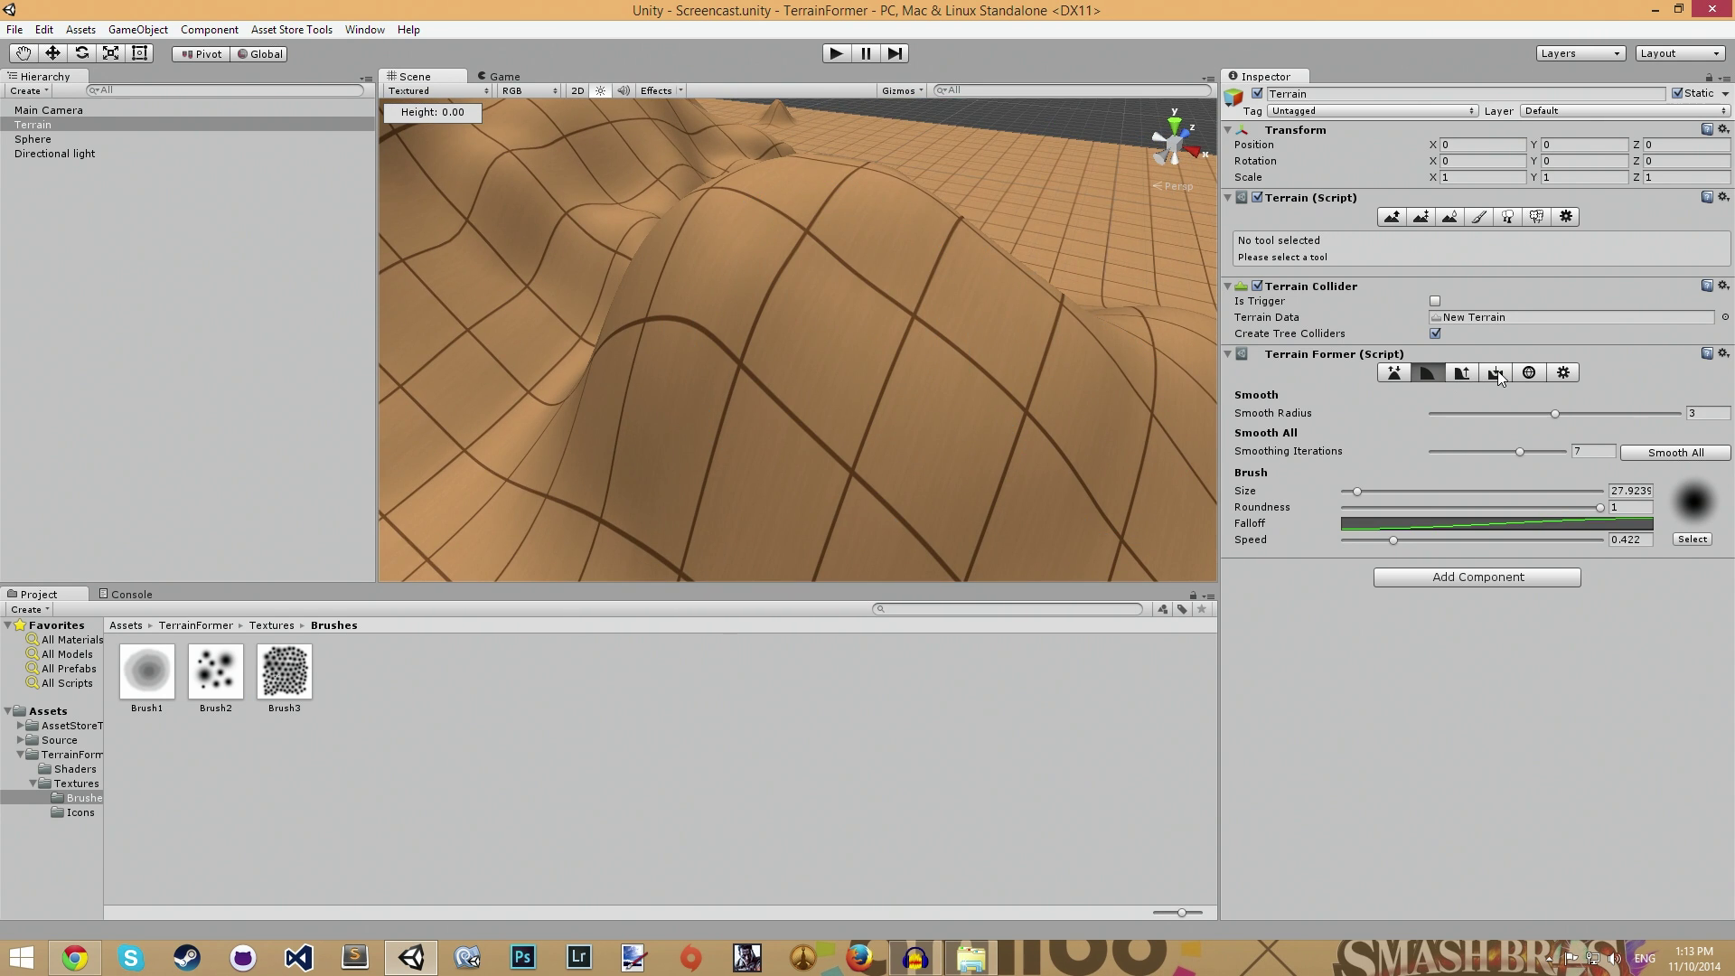
Try Bridge flatten mode, then revert to plain Flatten, undo the plateau and flatten a depression
click(1496, 374)
click(1482, 416)
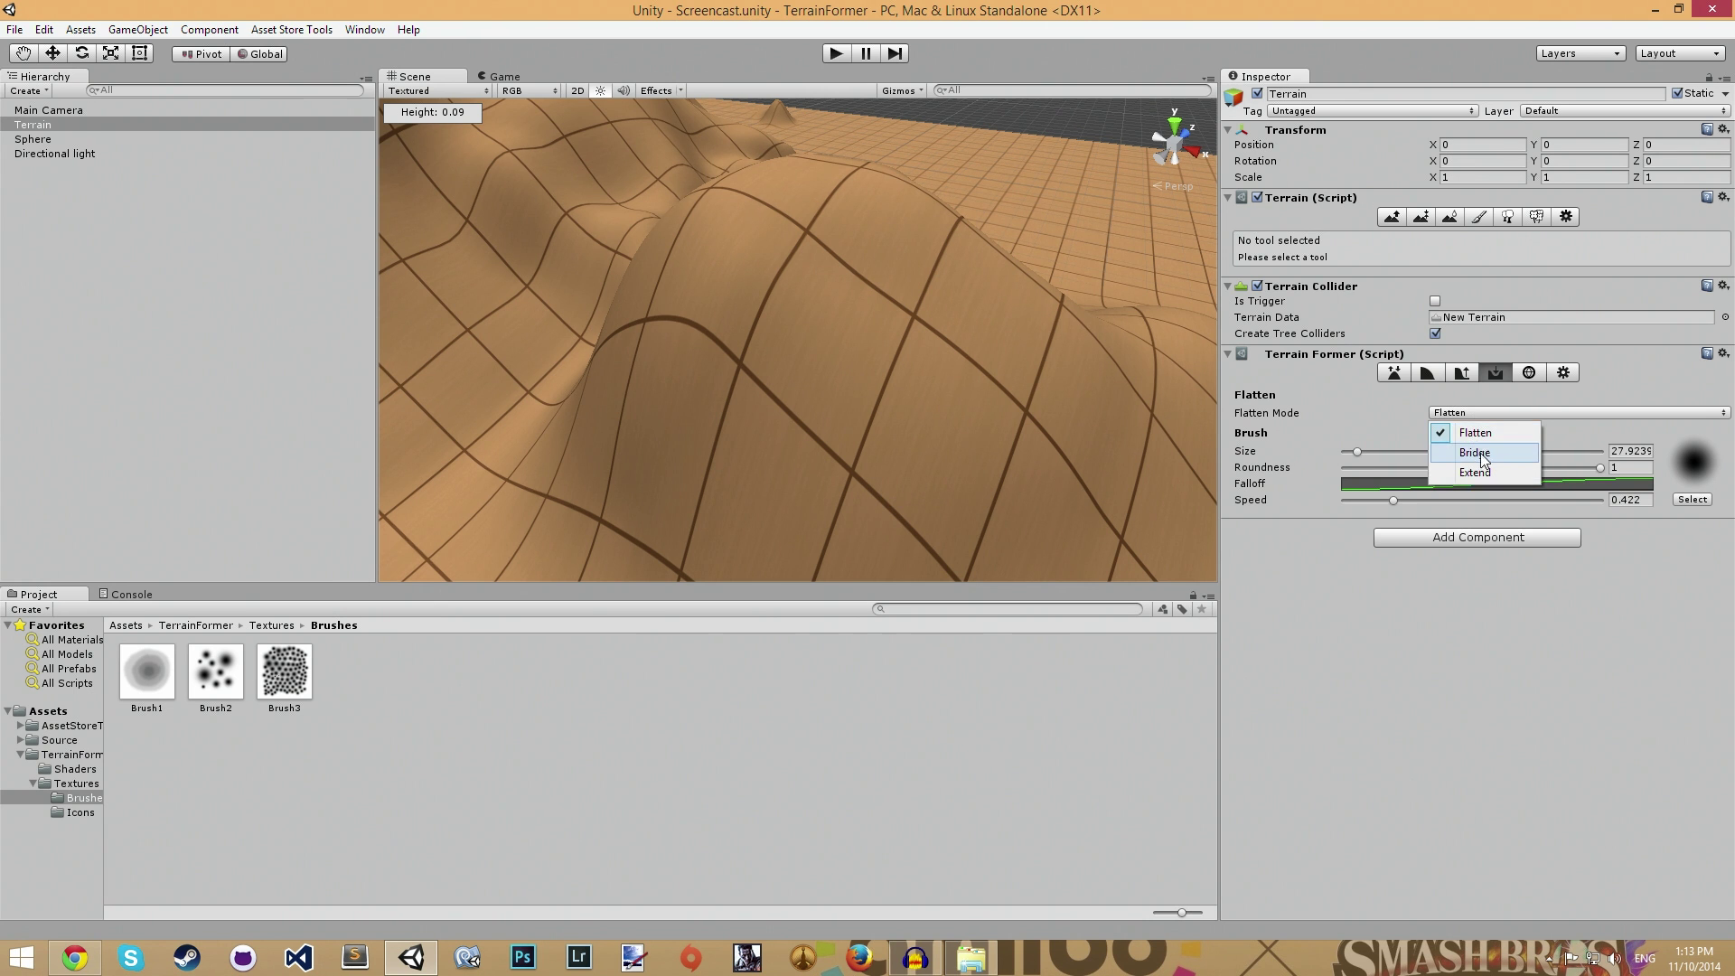
click(1483, 461)
mouse_move(1123, 504)
alt+mouse_down()
mouse_move(828, 388)
mouse_move(735, 472)
mouse_move(804, 564)
mouse_move(806, 432)
alt+mouse_up()
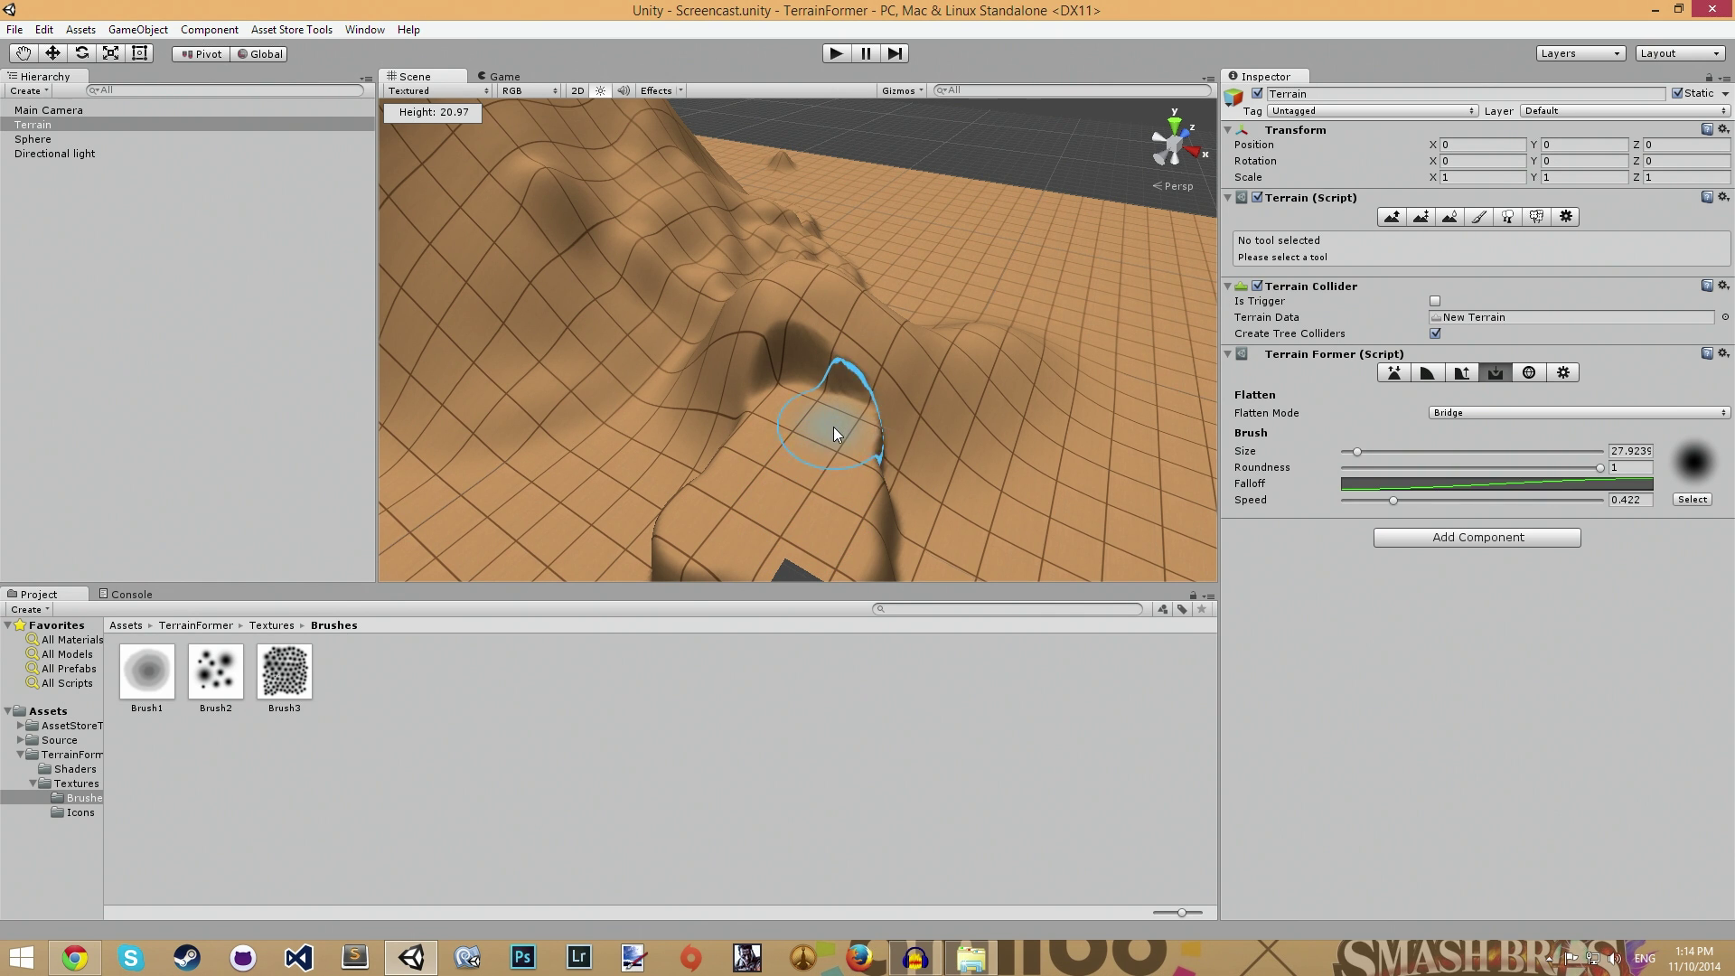
middle_drag(833, 427, 806, 352)
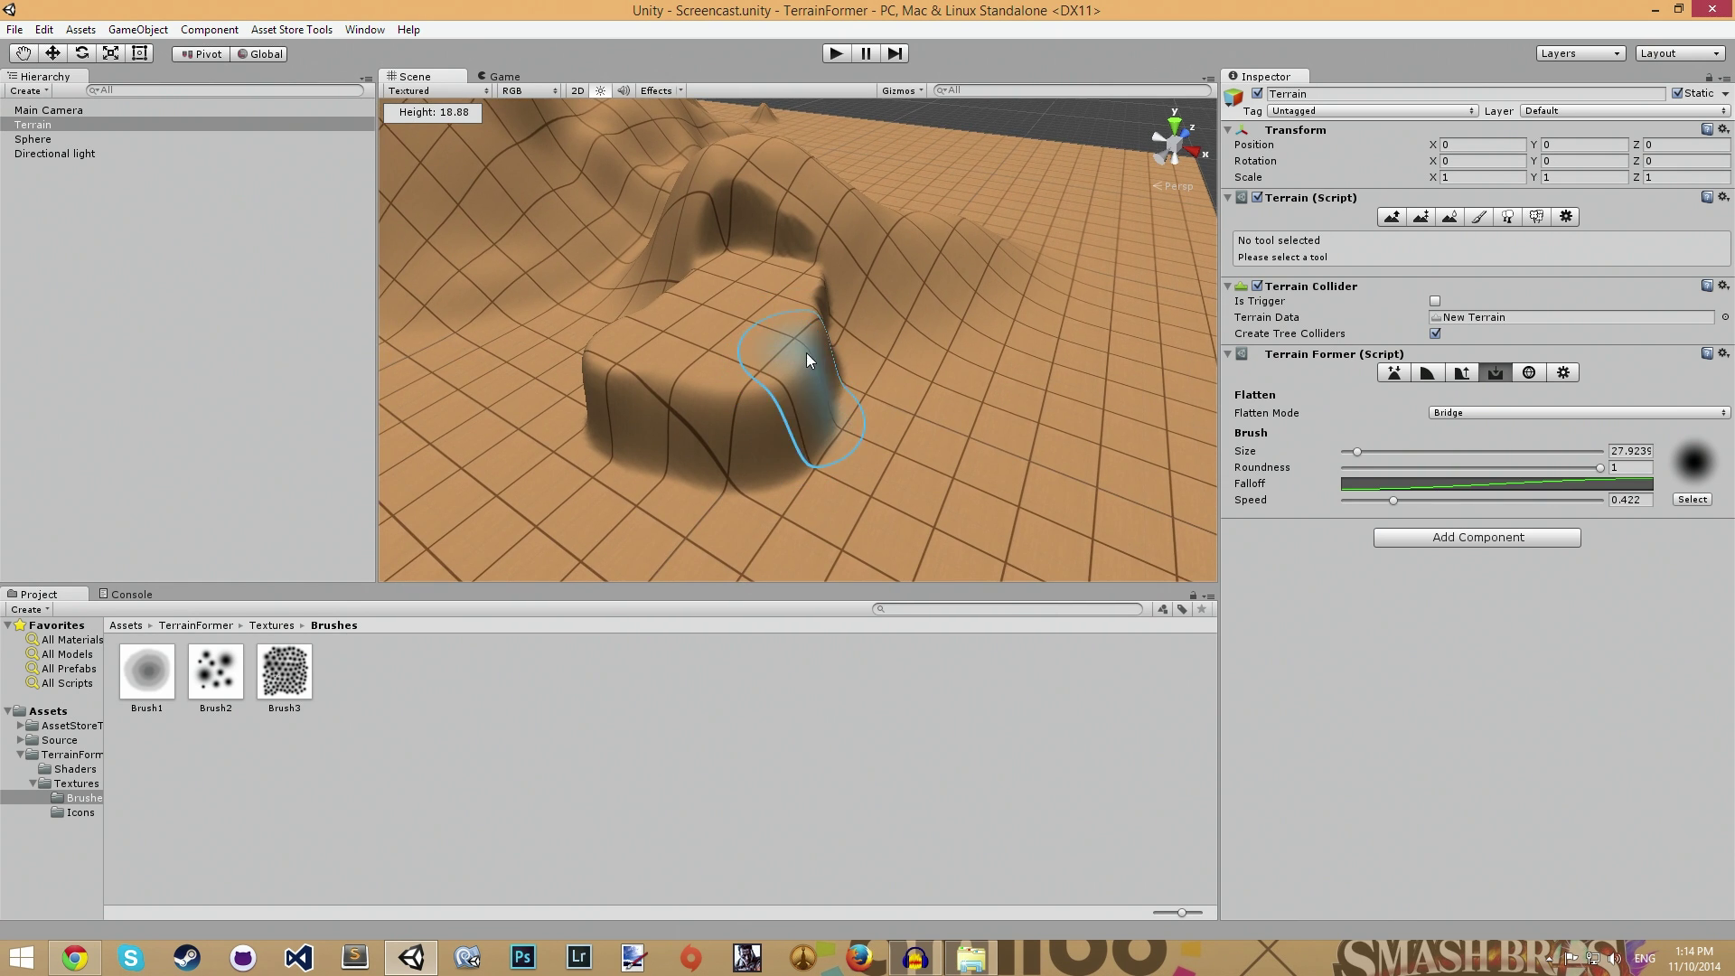
click(1483, 412)
click(1479, 434)
key(ctrl+z)
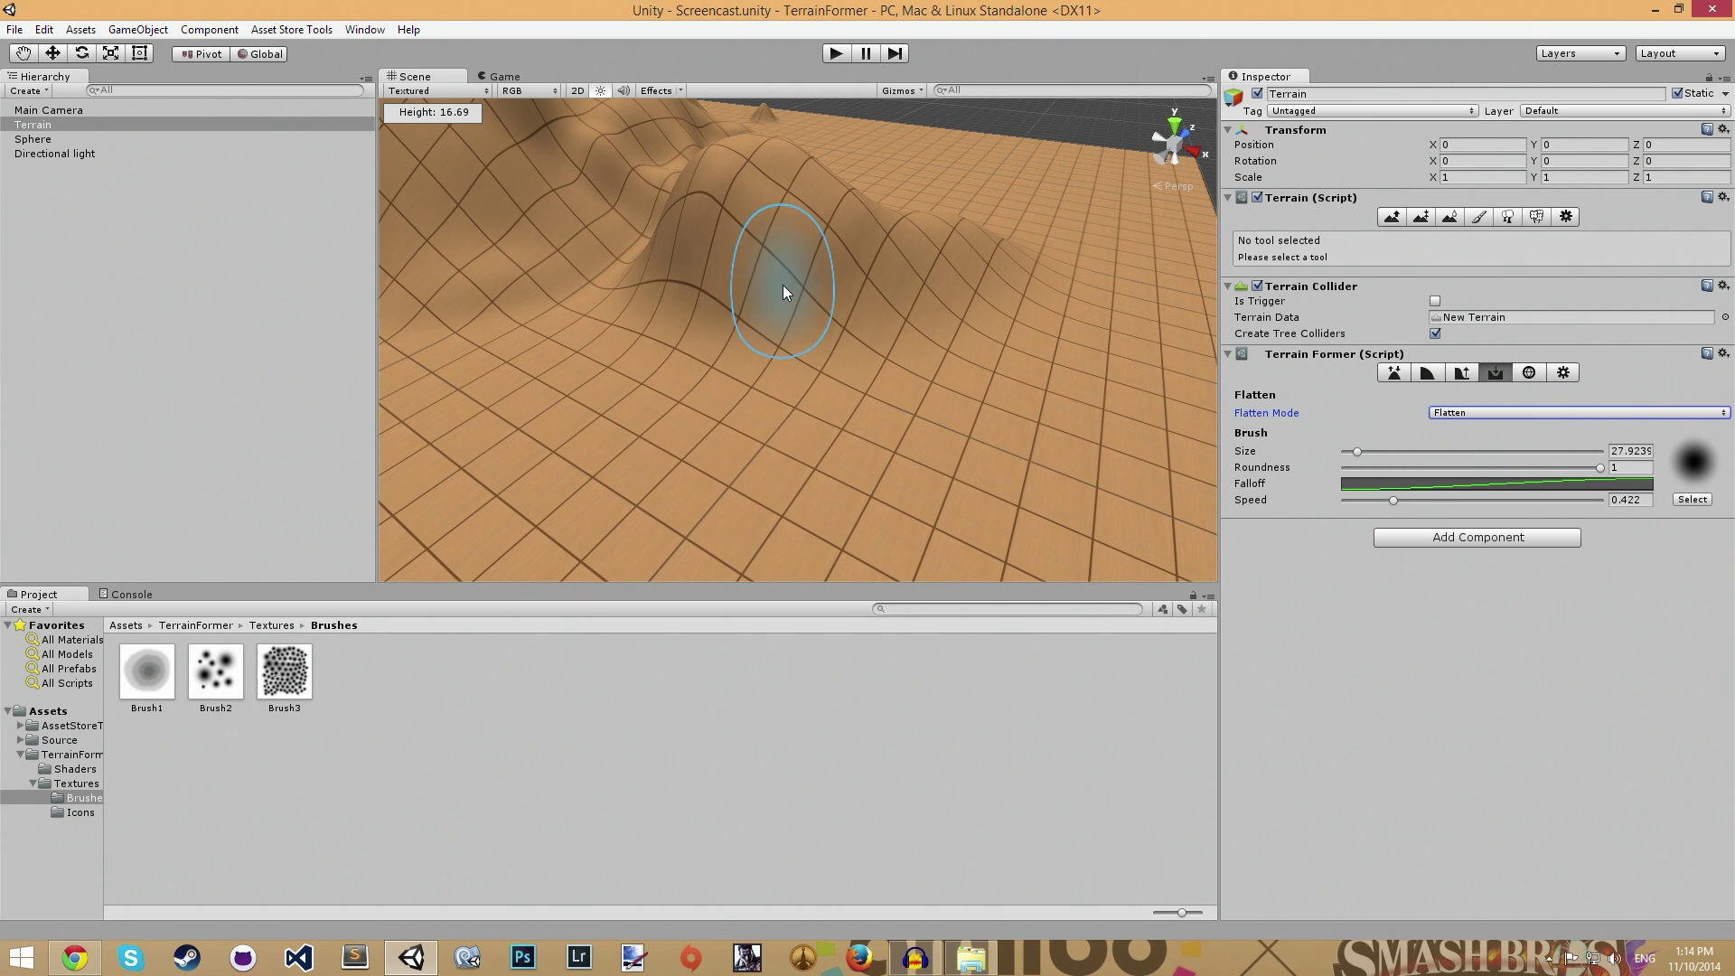
drag(783, 291, 761, 269)
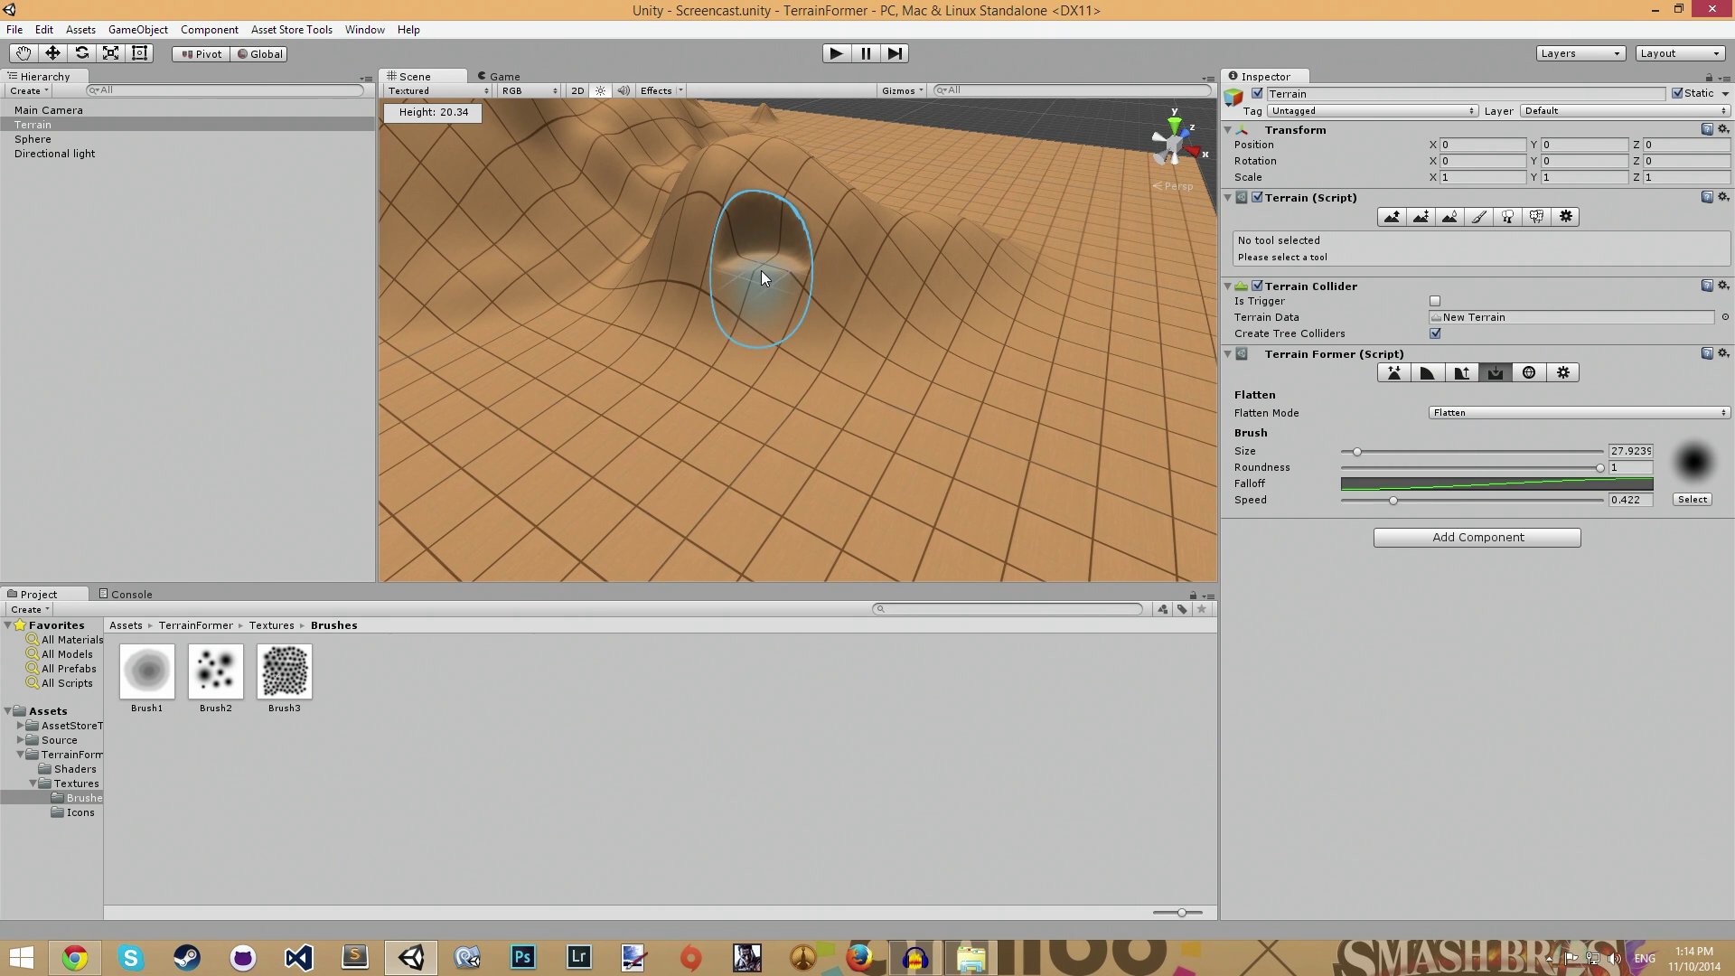
Switch back to Bridge mode and build a level ledge at height 54.42 against the hill
click(1458, 410)
click(1469, 452)
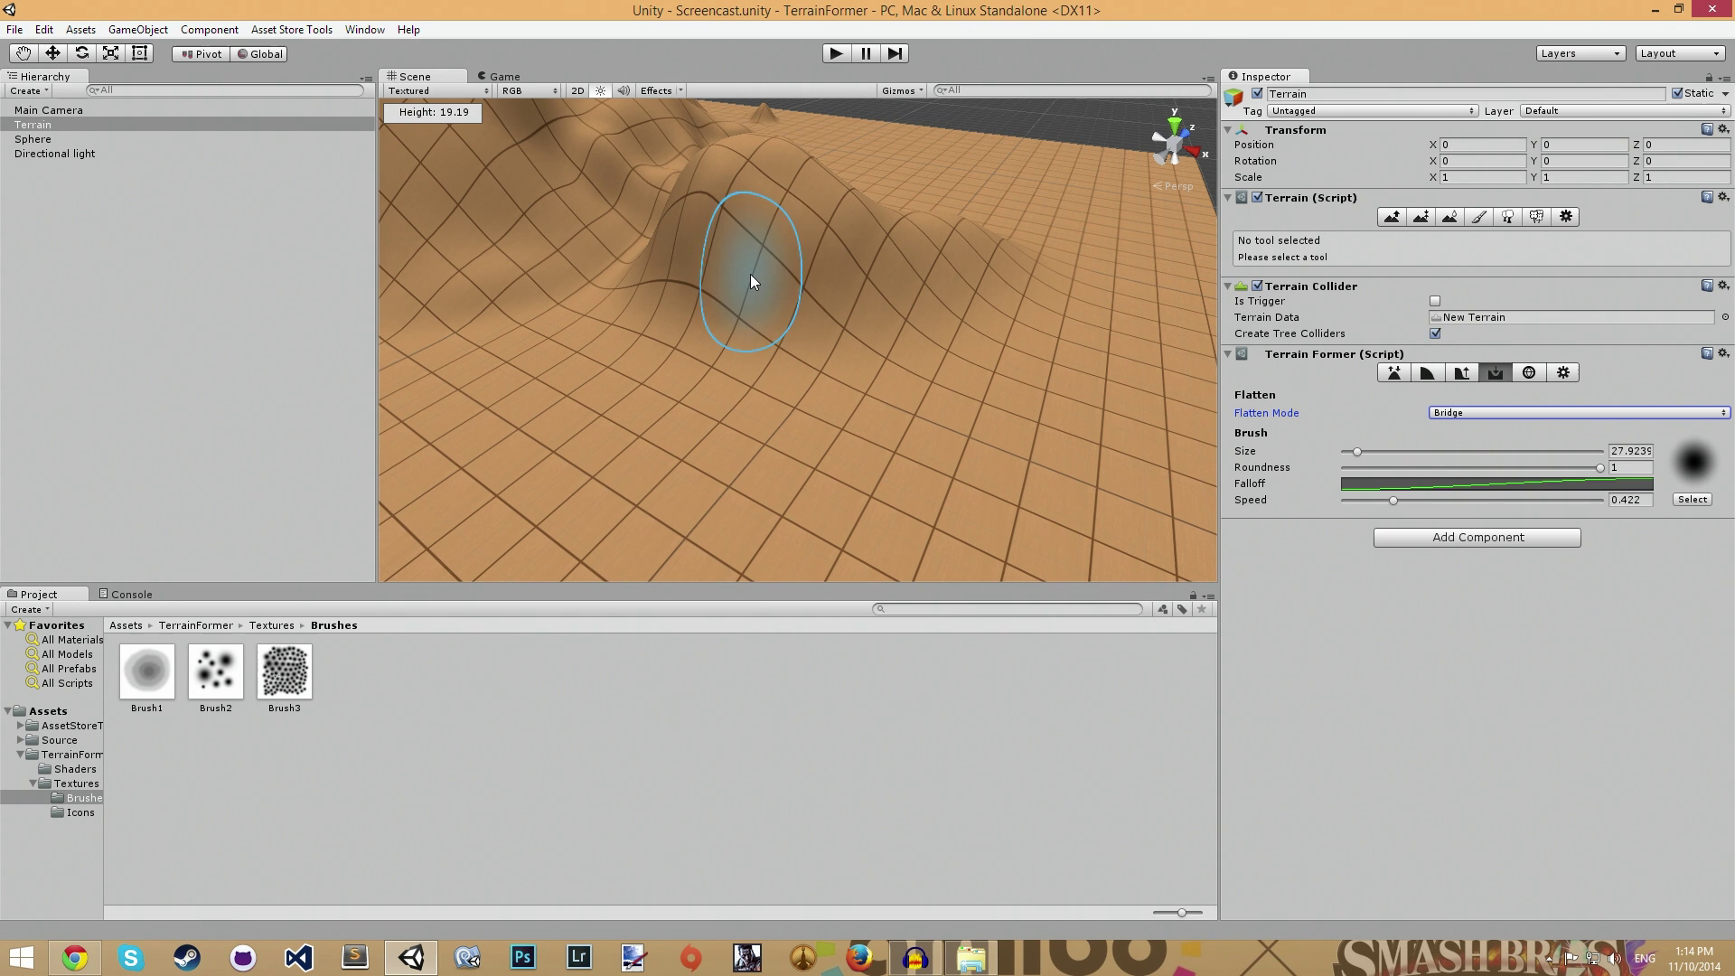
mouse_move(750, 276)
mouse_down()
mouse_move(787, 267)
mouse_move(759, 333)
mouse_move(696, 398)
mouse_move(817, 341)
mouse_up()
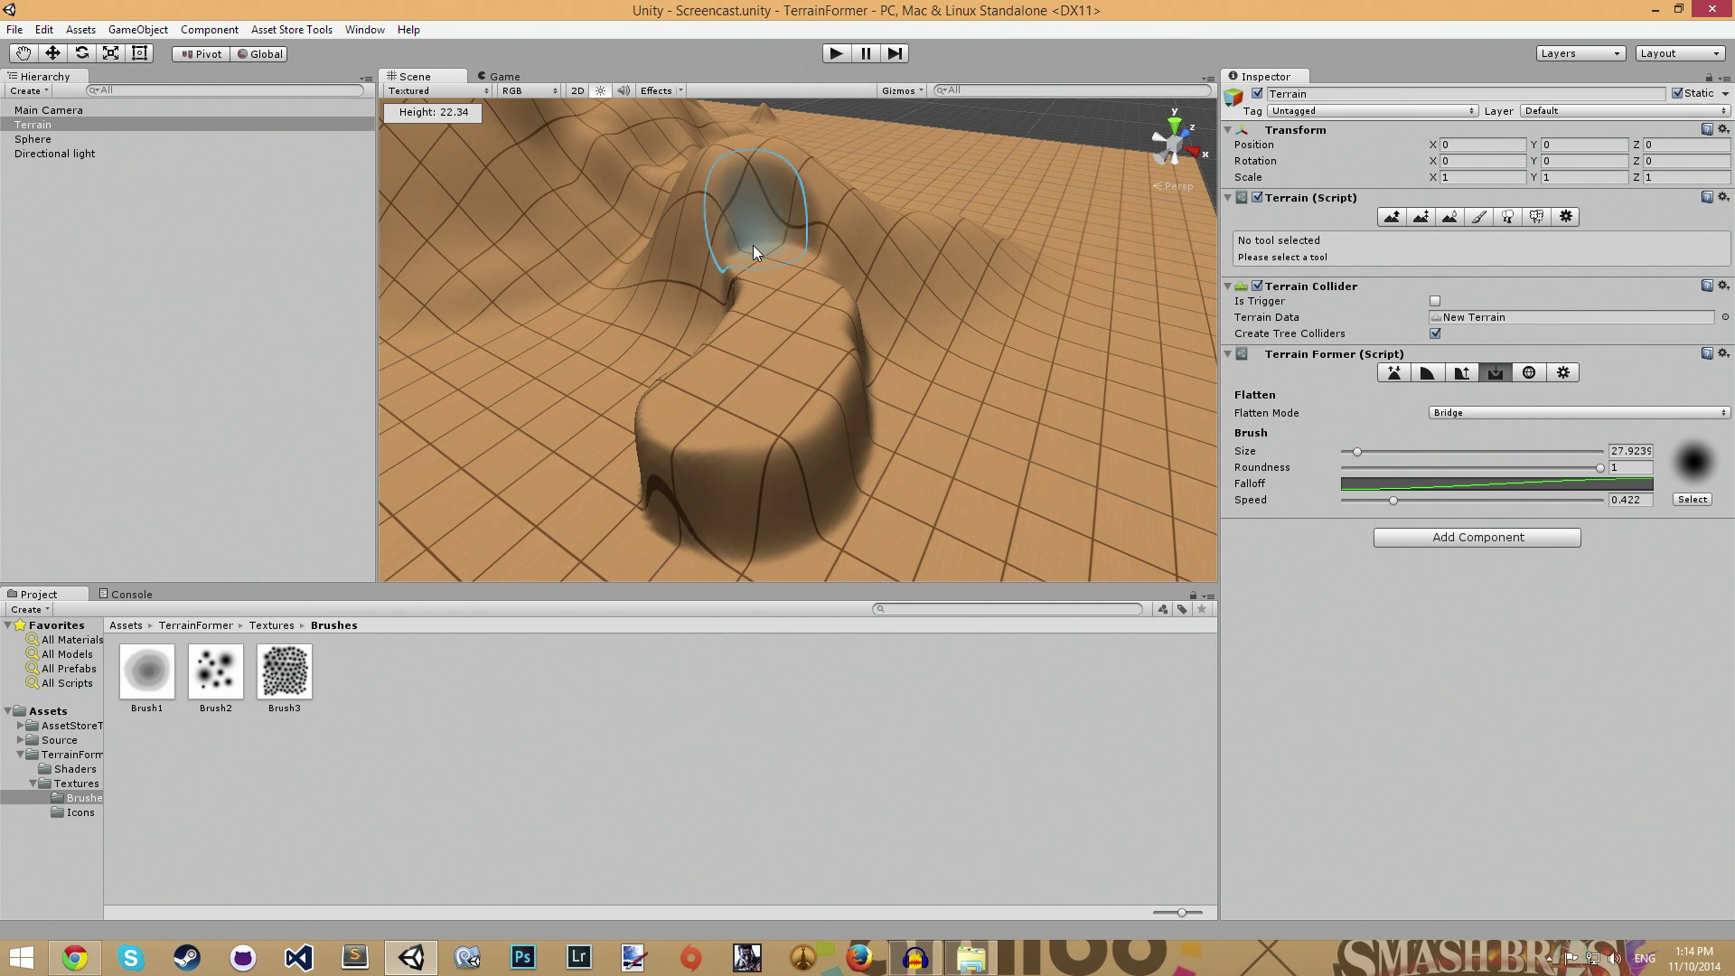
mouse_move(625, 269)
alt+mouse_down()
mouse_move(883, 464)
mouse_move(634, 364)
mouse_move(768, 357)
alt+mouse_up()
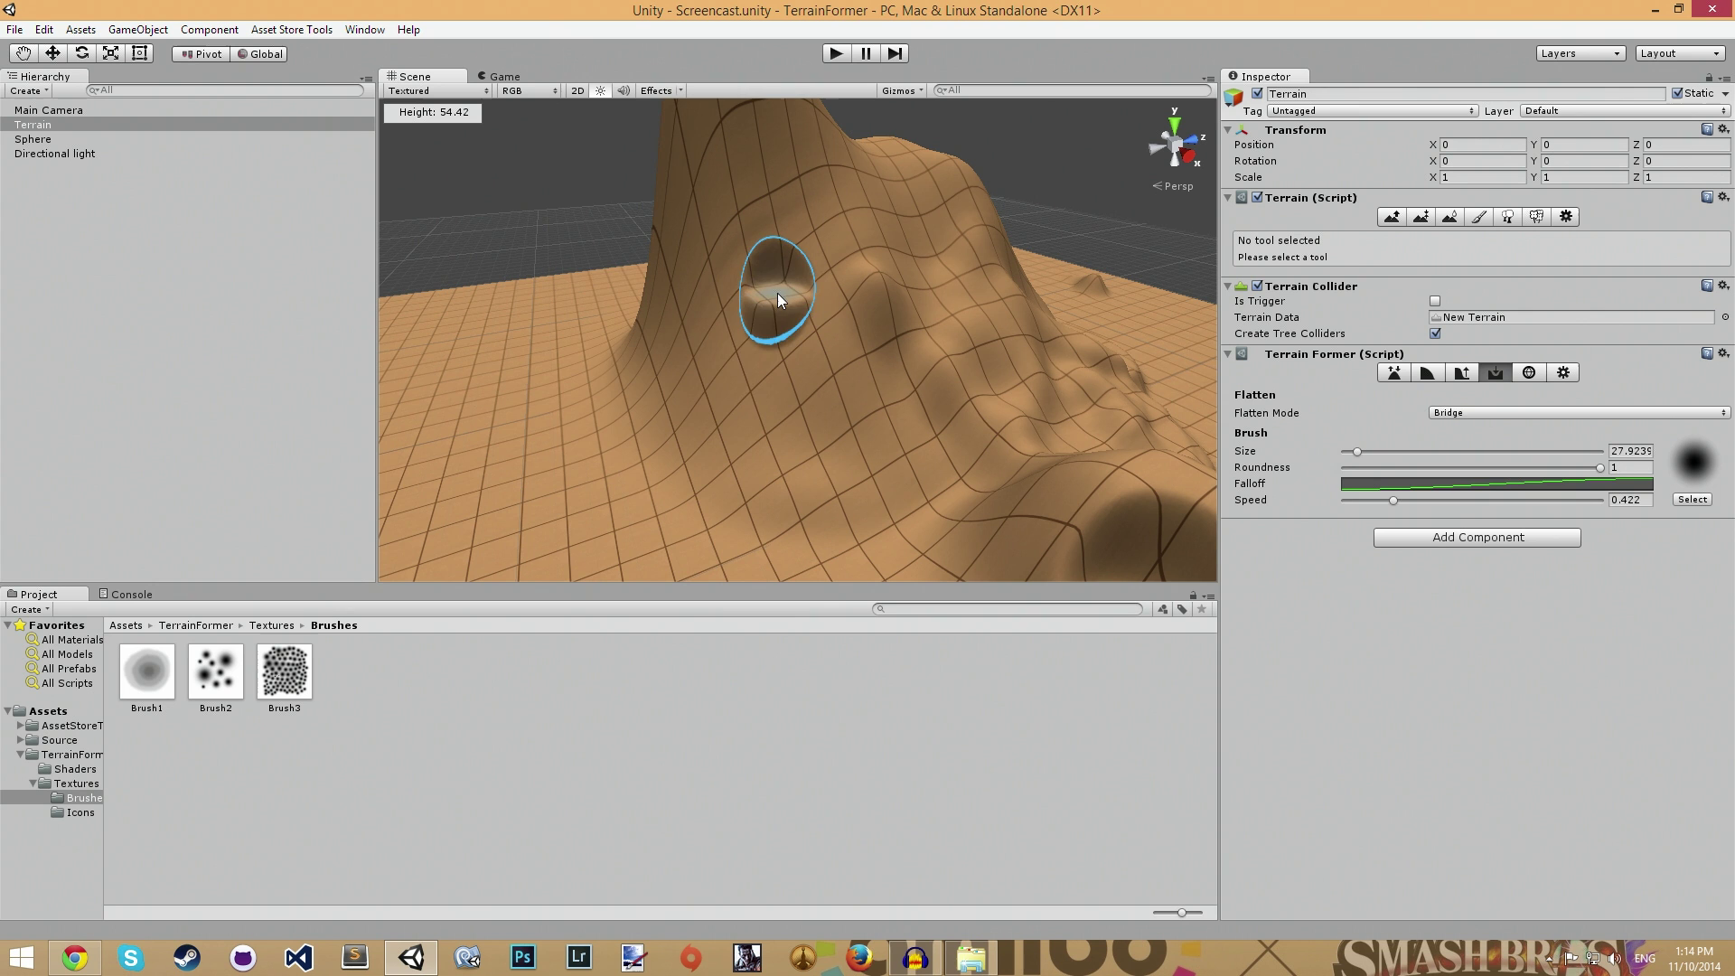
mouse_move(777, 293)
mouse_down()
mouse_move(750, 306)
mouse_move(744, 345)
mouse_move(793, 313)
mouse_move(789, 296)
mouse_move(669, 286)
mouse_move(701, 328)
mouse_move(710, 311)
mouse_move(669, 294)
mouse_move(672, 271)
mouse_move(652, 277)
mouse_move(676, 349)
mouse_move(757, 365)
mouse_move(890, 336)
mouse_move(845, 325)
mouse_move(913, 312)
mouse_up()
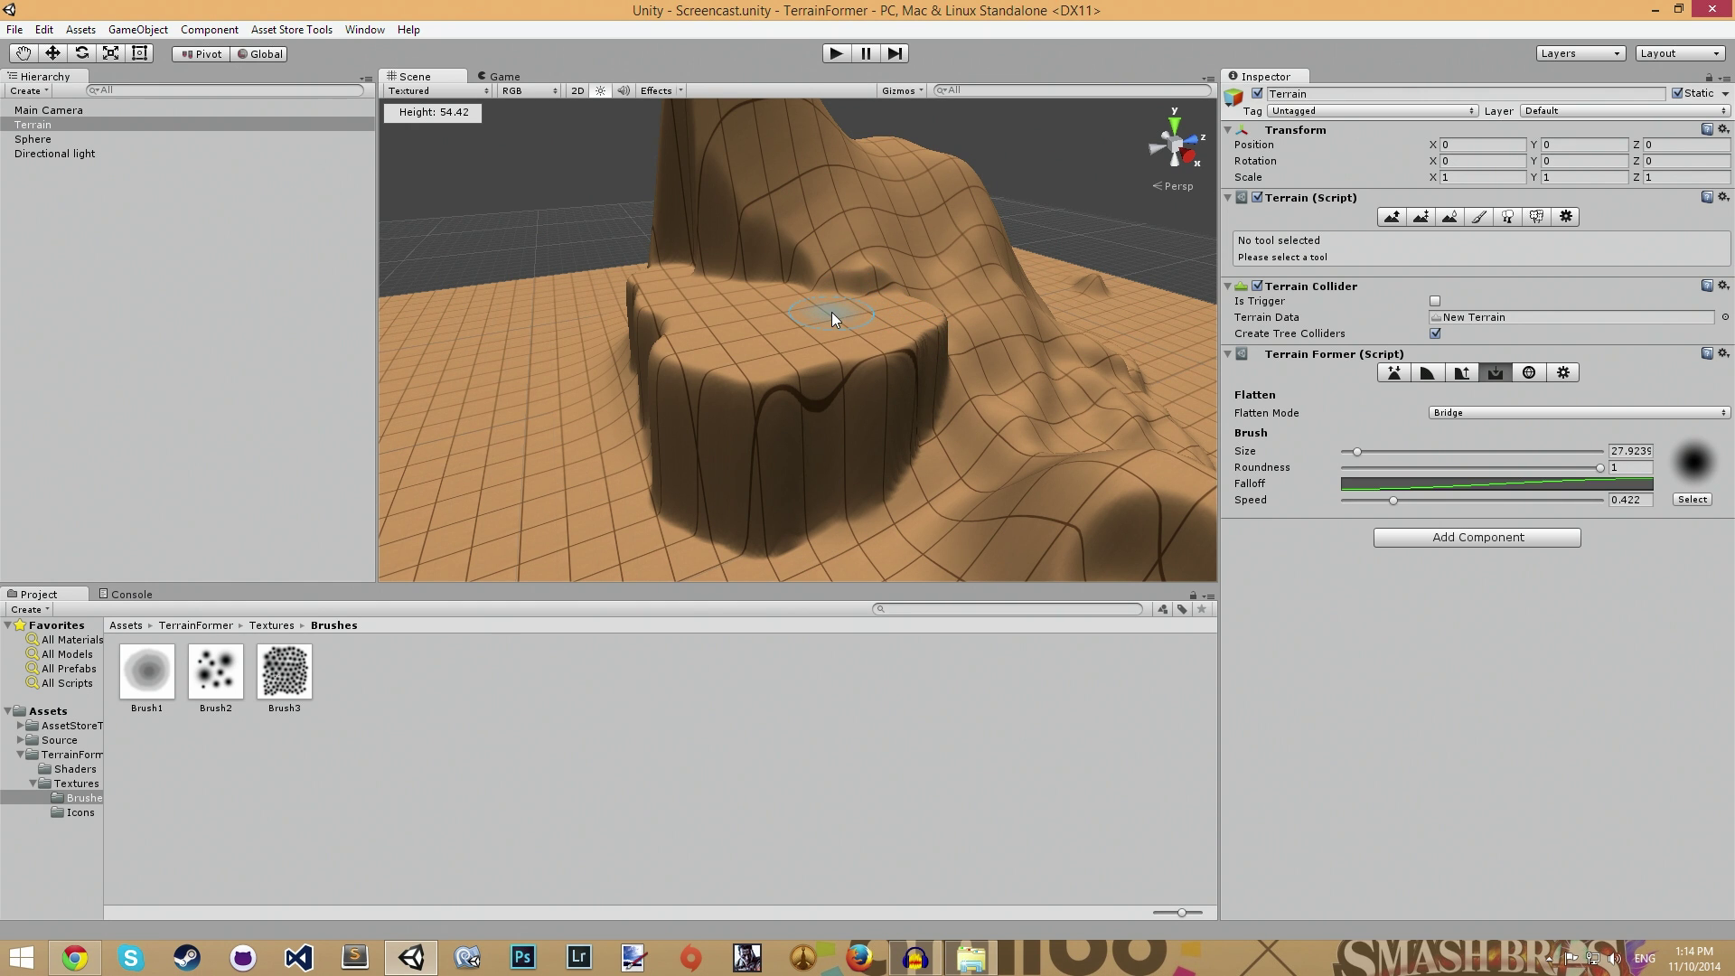
Set Flatten Mode to Extend and test two strokes on the ledge wall, undoing each
click(1474, 411)
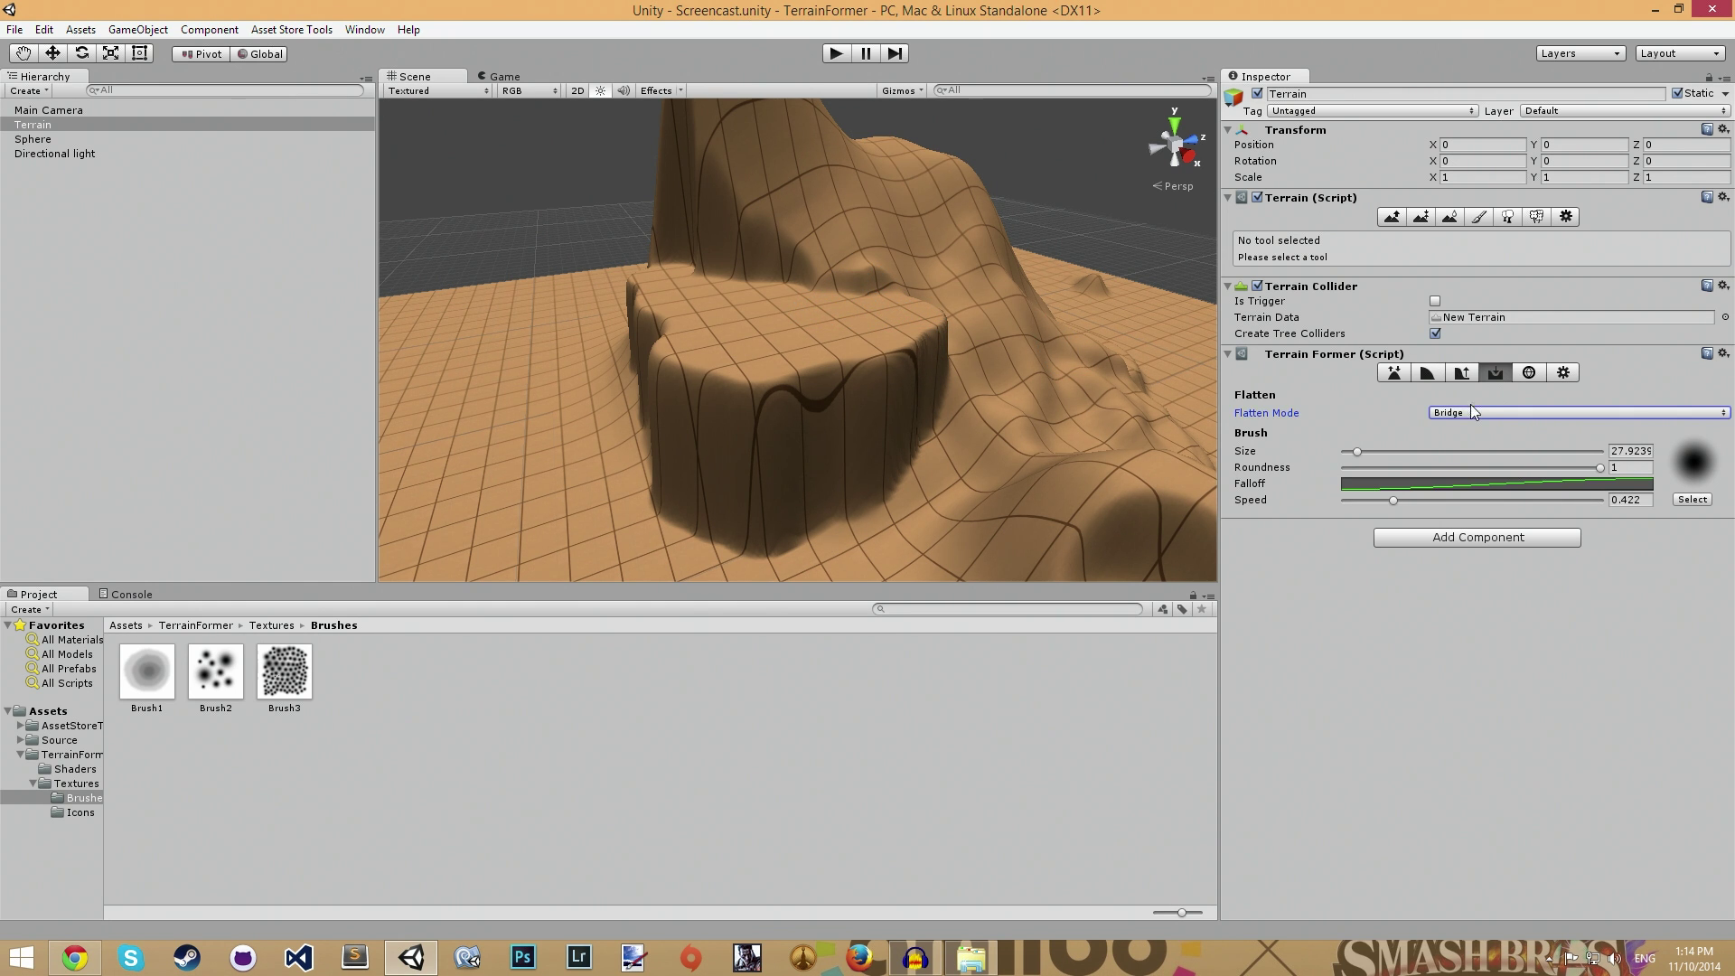
click(1473, 473)
mouse_move(844, 465)
alt+mouse_down()
mouse_move(824, 378)
mouse_move(886, 434)
alt+mouse_up()
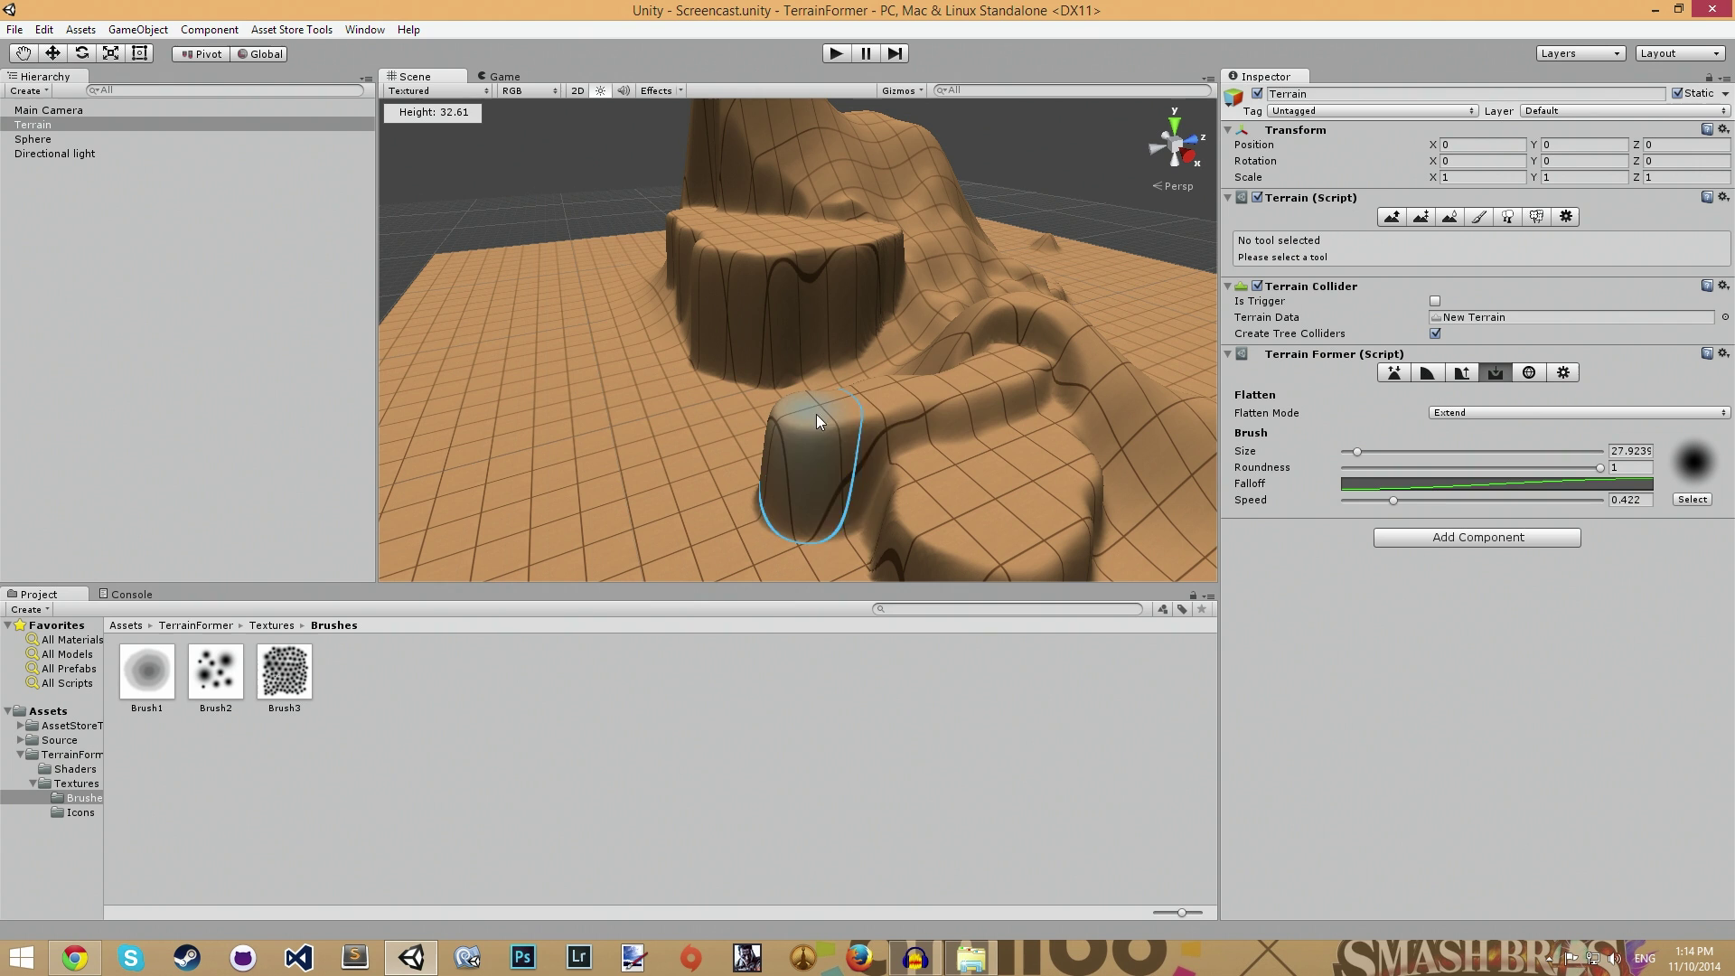
mouse_move(742, 322)
mouse_down()
mouse_move(734, 365)
mouse_move(719, 350)
mouse_move(720, 322)
mouse_move(765, 330)
mouse_move(745, 382)
mouse_move(673, 394)
mouse_up()
key(ctrl+z)
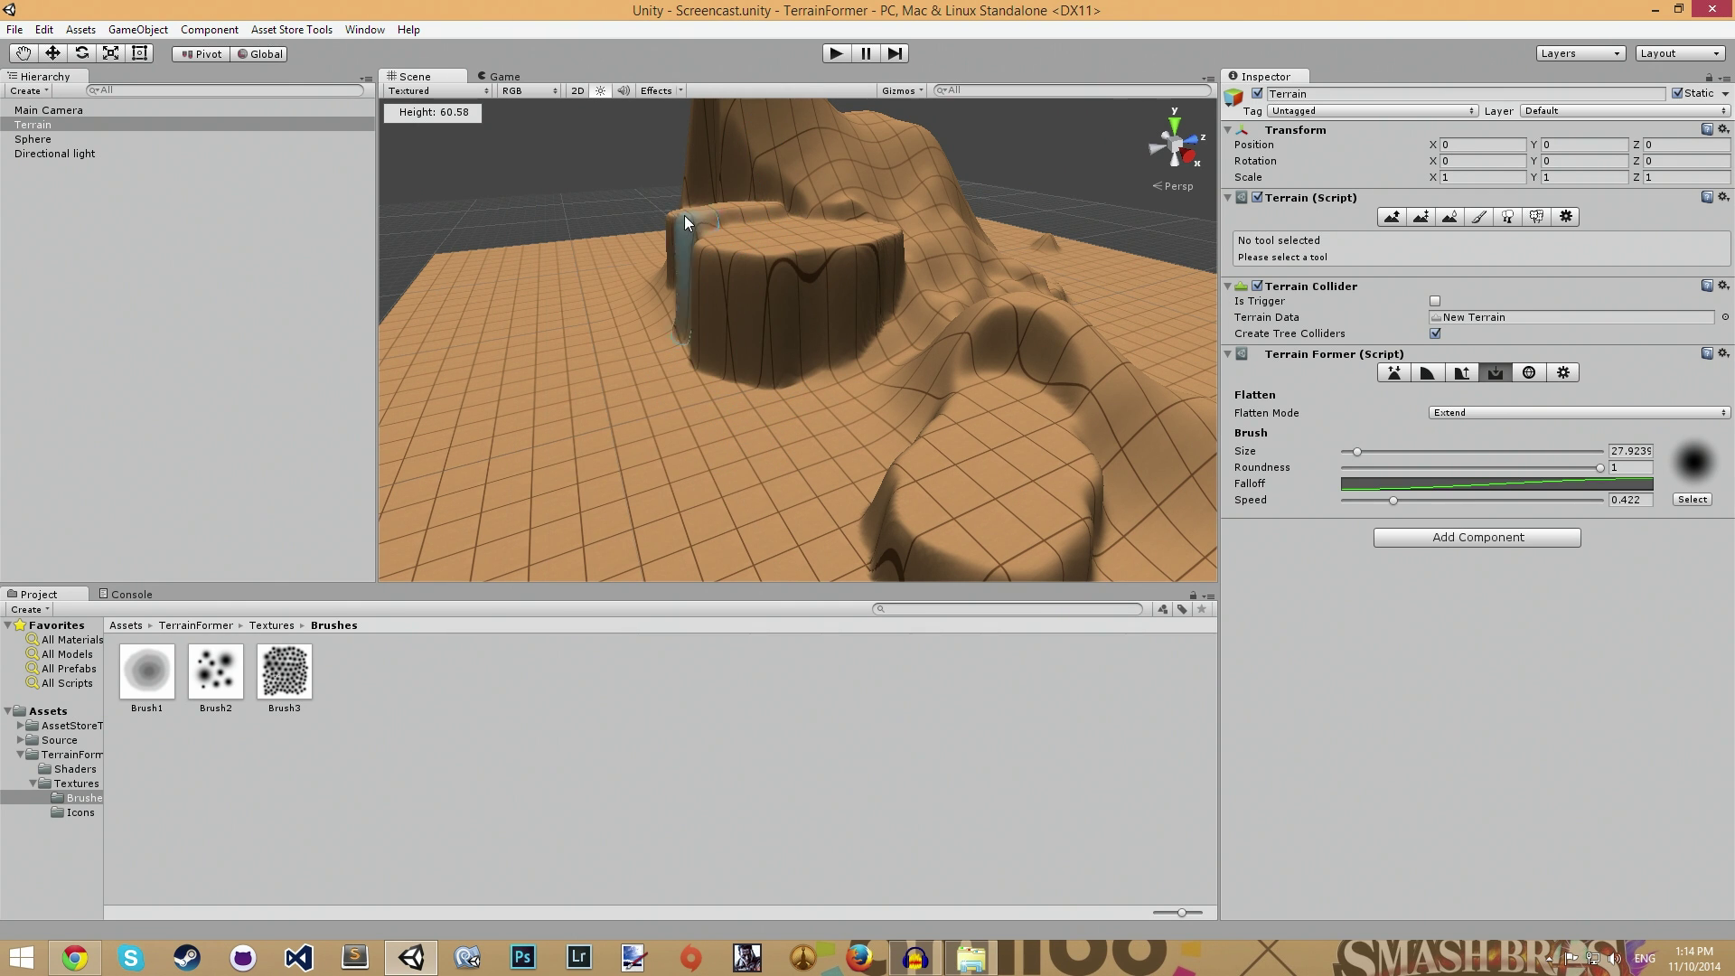
mouse_move(685, 215)
mouse_down()
mouse_move(741, 253)
mouse_move(836, 240)
mouse_up()
key(ctrl+z)
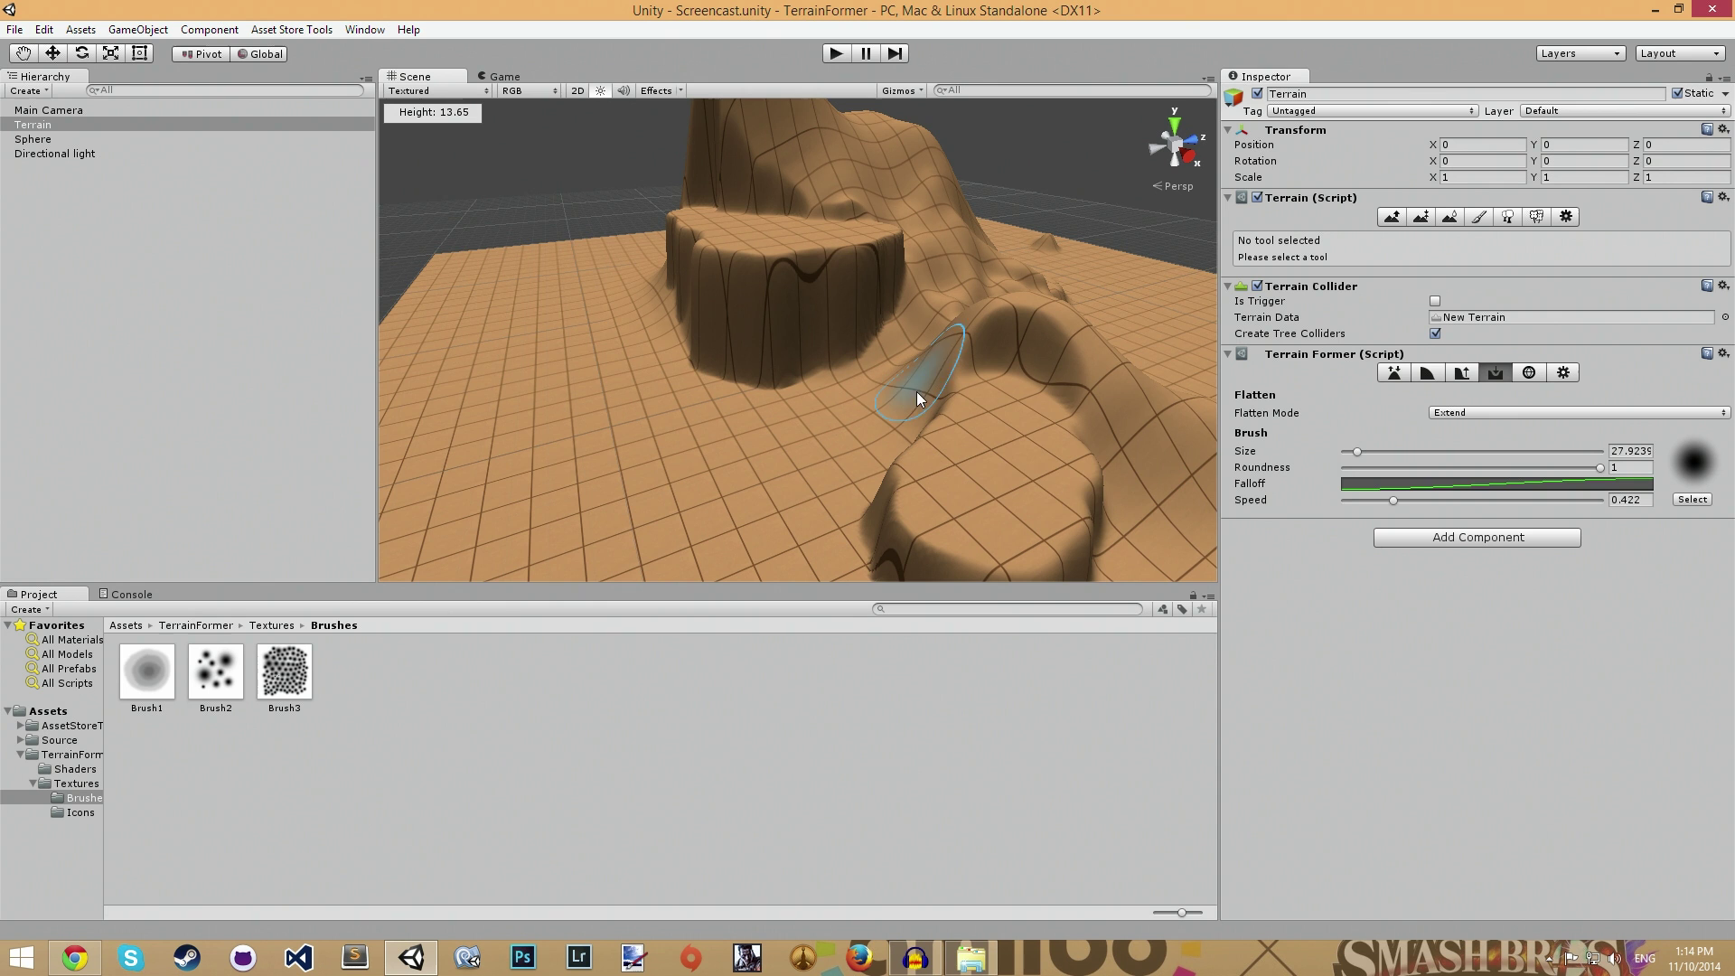
Use Raise/Lower at brush size 52.92 to raise a winding ridge from the flat ground
click(1393, 373)
mouse_move(750, 388)
middle_down()
mouse_move(819, 321)
mouse_move(782, 336)
middle_up()
ctrl+scroll(845, 414, up, 5)
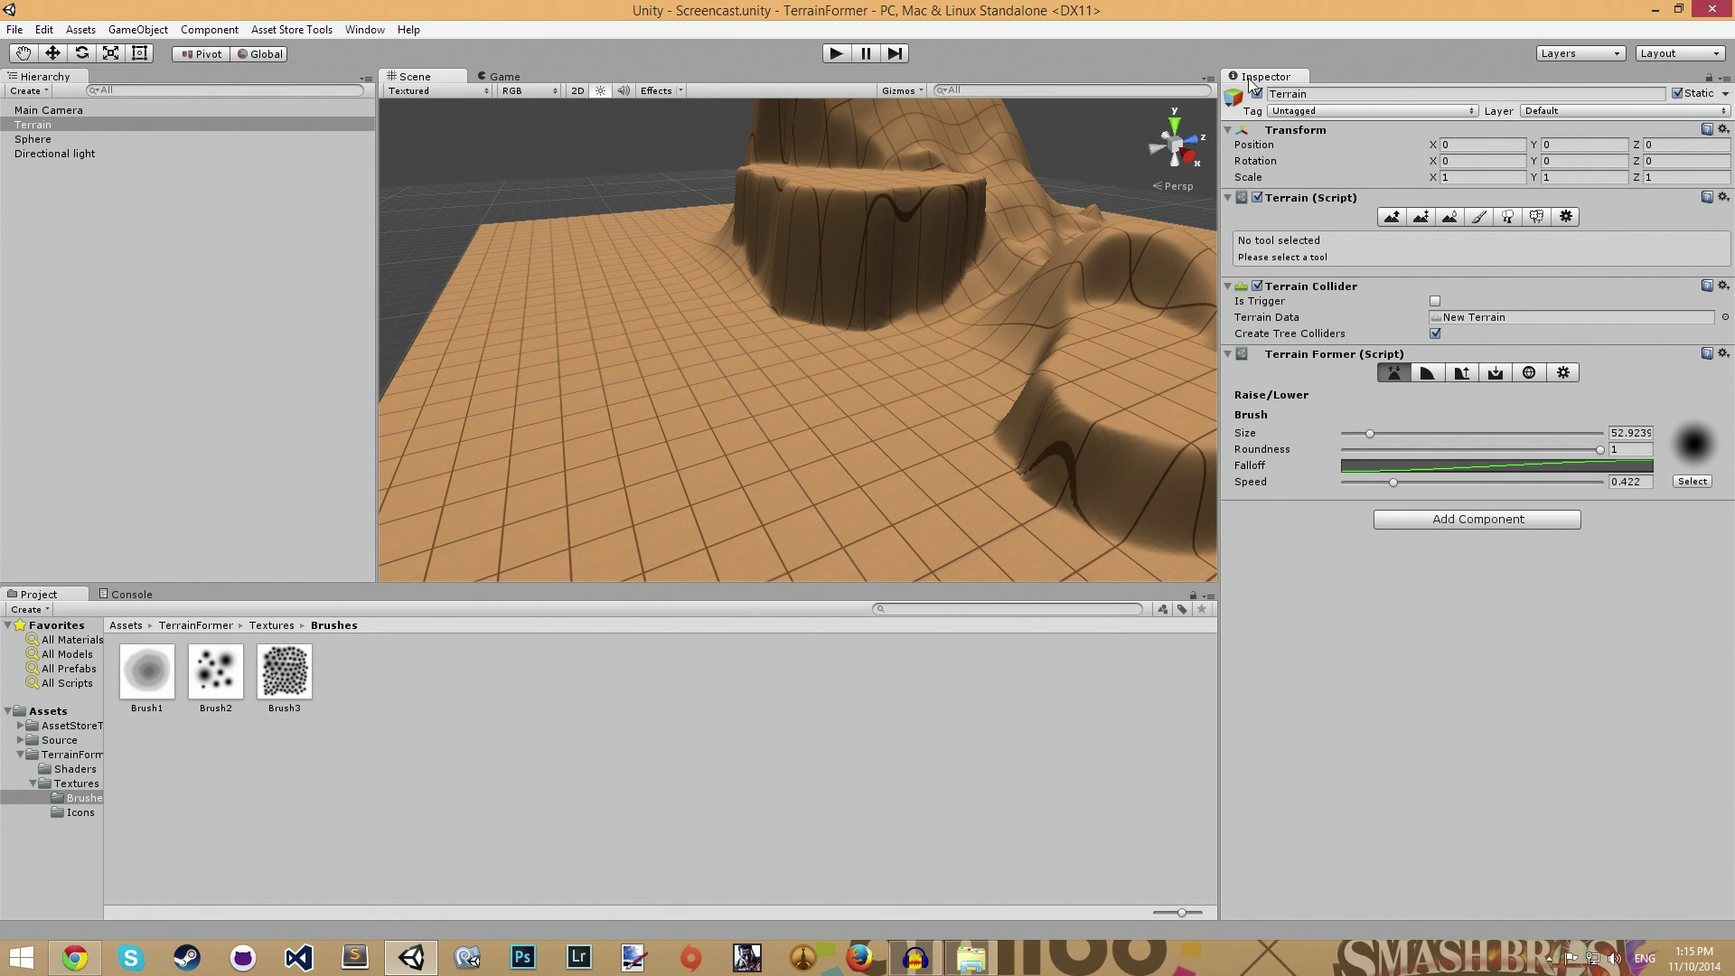
mouse_move(816, 501)
mouse_down()
mouse_move(815, 317)
mouse_move(842, 405)
mouse_move(826, 529)
mouse_up()
mouse_move(1030, 360)
alt+mouse_down()
mouse_move(832, 352)
mouse_move(720, 392)
mouse_move(846, 367)
mouse_move(799, 323)
mouse_move(810, 445)
mouse_move(819, 347)
alt+mouse_up()
scroll(838, 365, up, 10)
scroll(836, 380, down, 5)
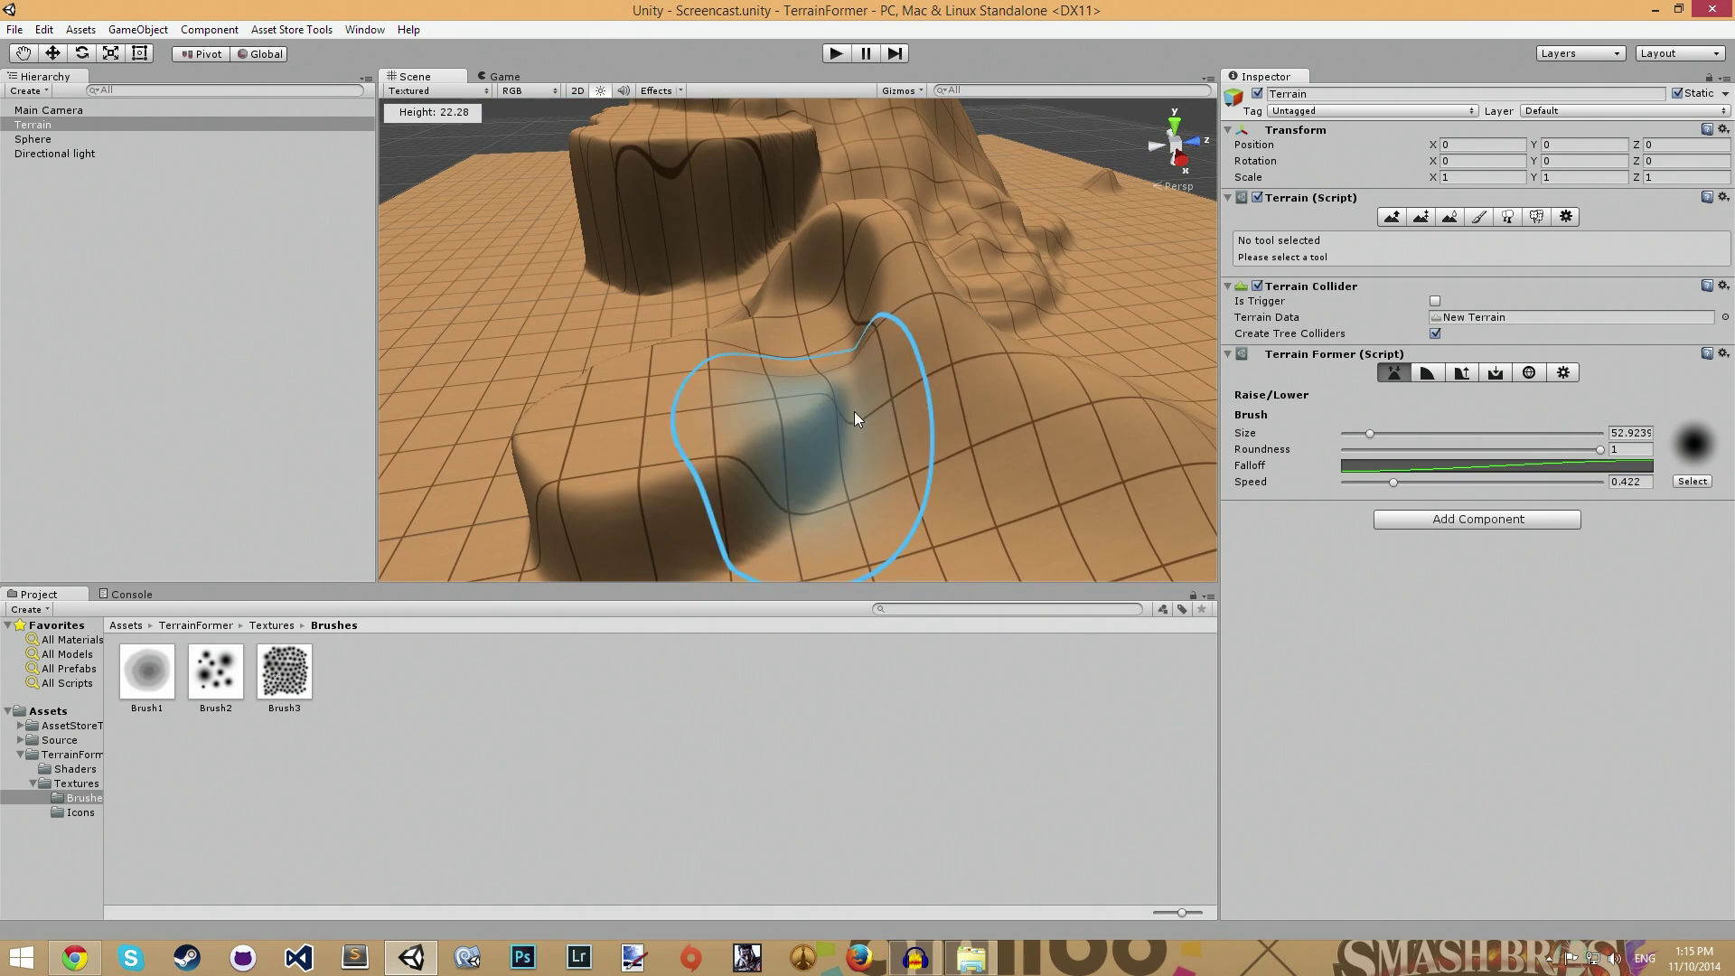
Try several brush shapes, settle on the solid dark round brush, and open its falloff curve
click(1679, 442)
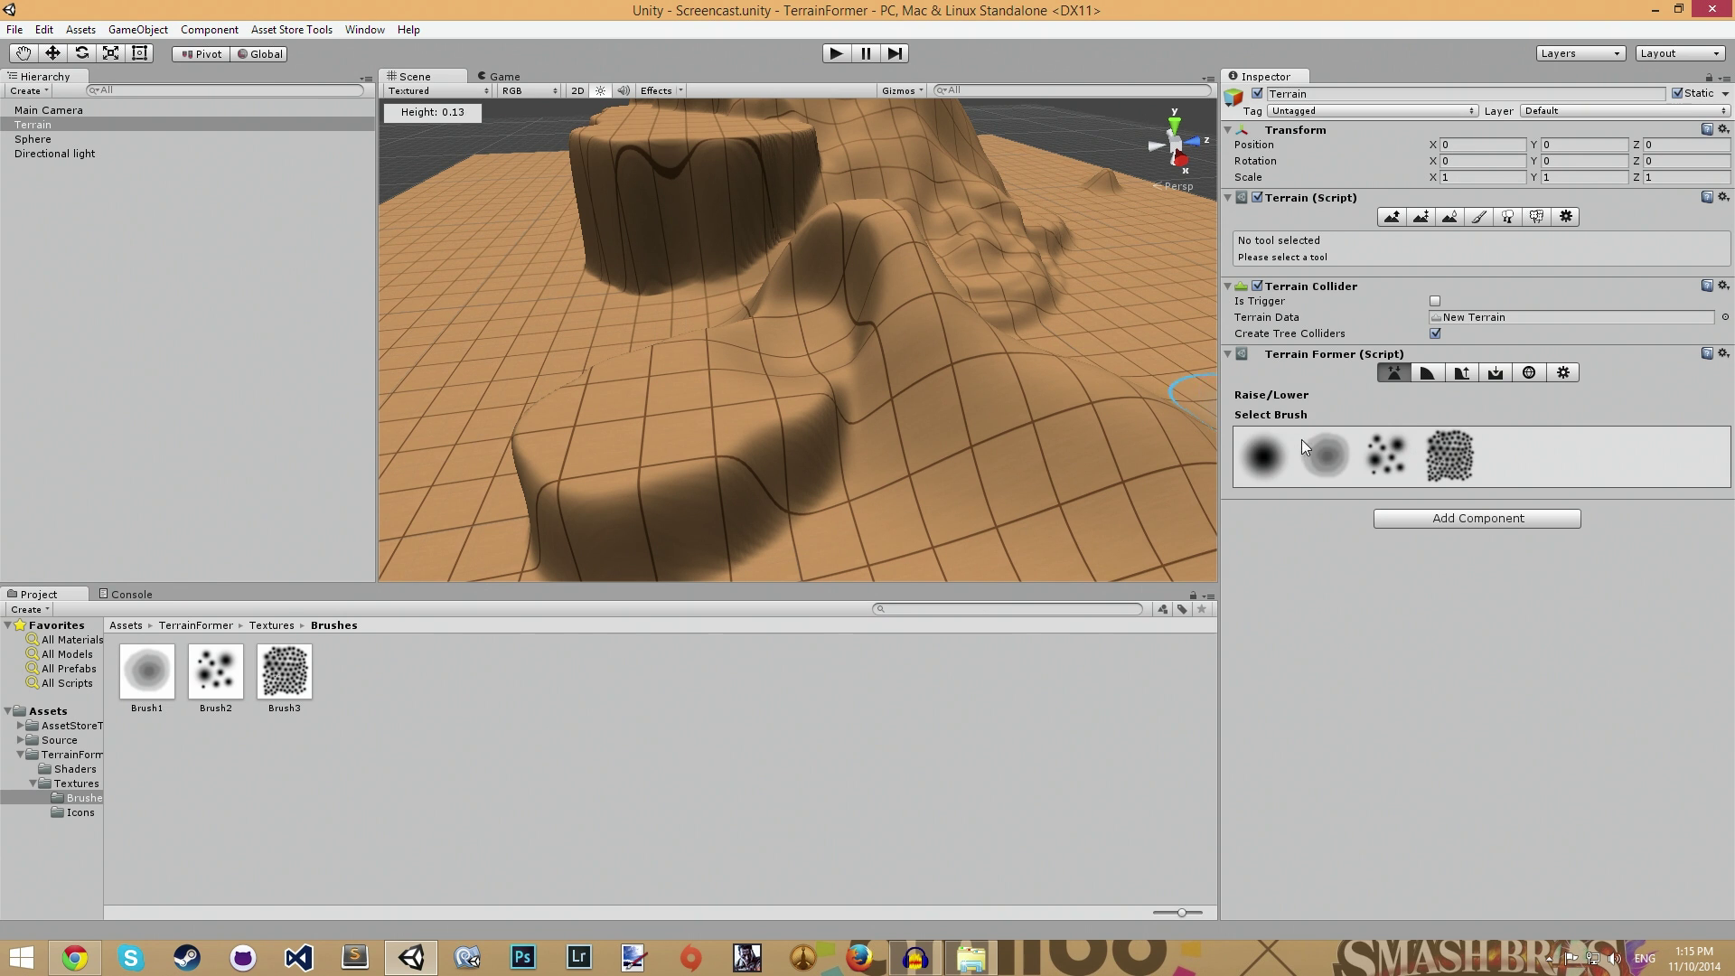
click(1266, 450)
mouse_move(752, 377)
mouse_down()
mouse_move(741, 432)
mouse_move(741, 379)
mouse_move(593, 454)
mouse_move(617, 438)
mouse_move(627, 361)
mouse_move(588, 252)
mouse_move(631, 404)
mouse_up()
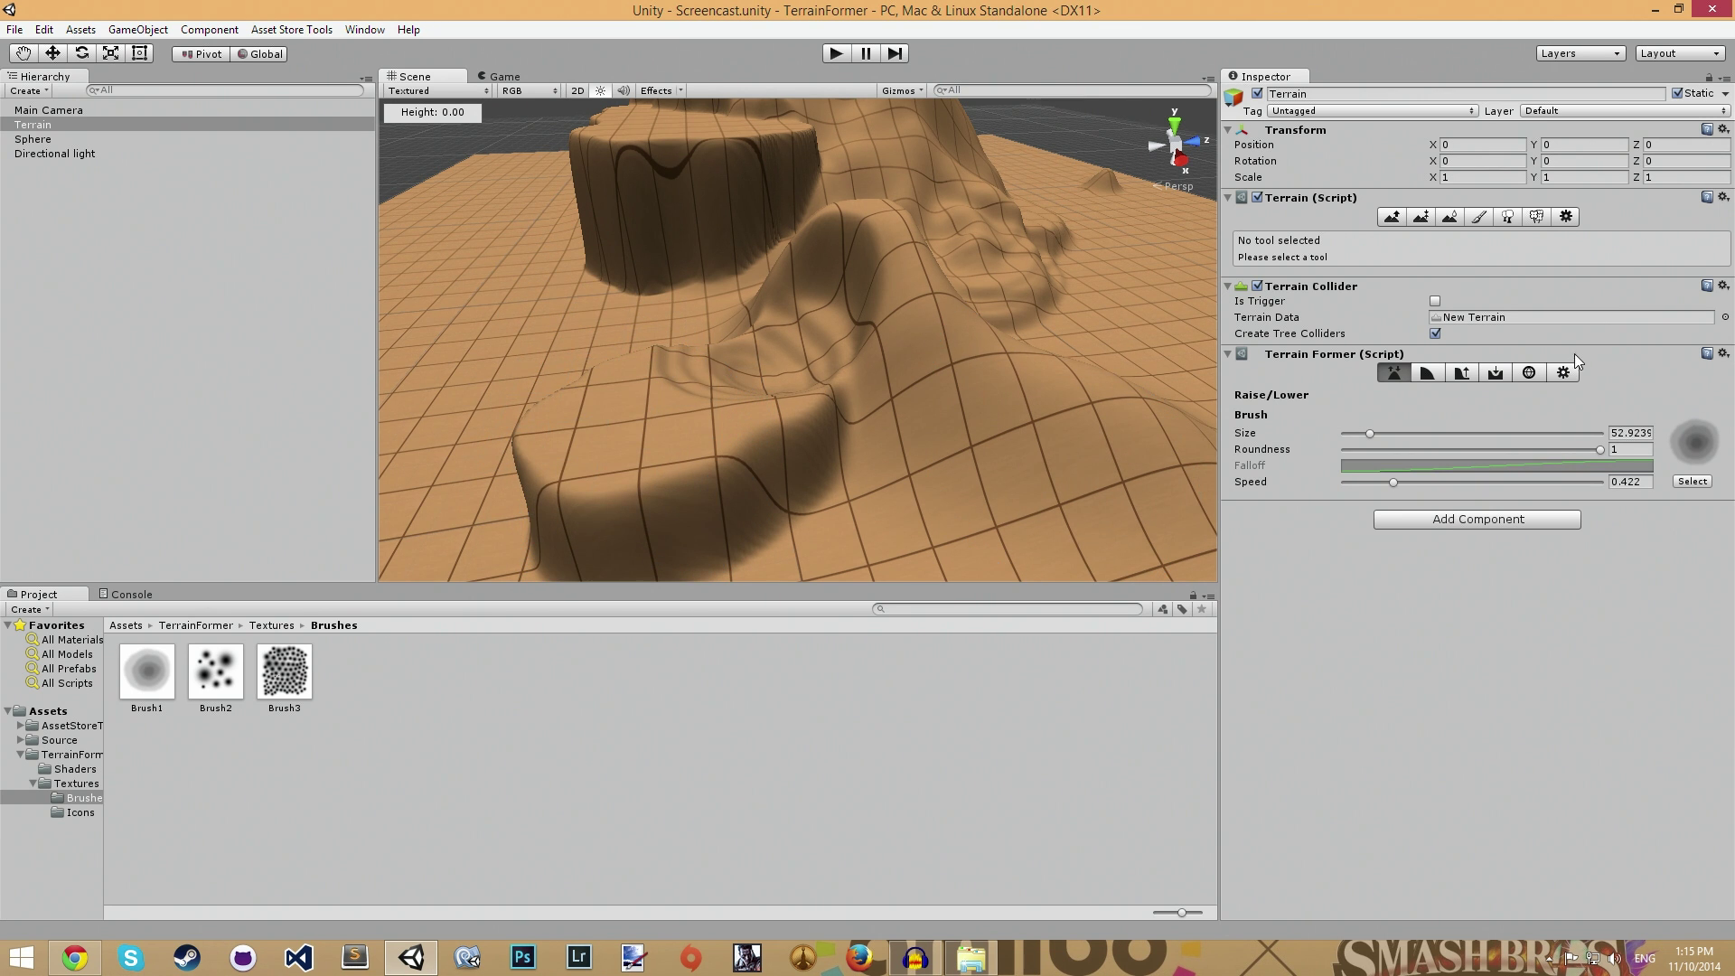
click(1692, 481)
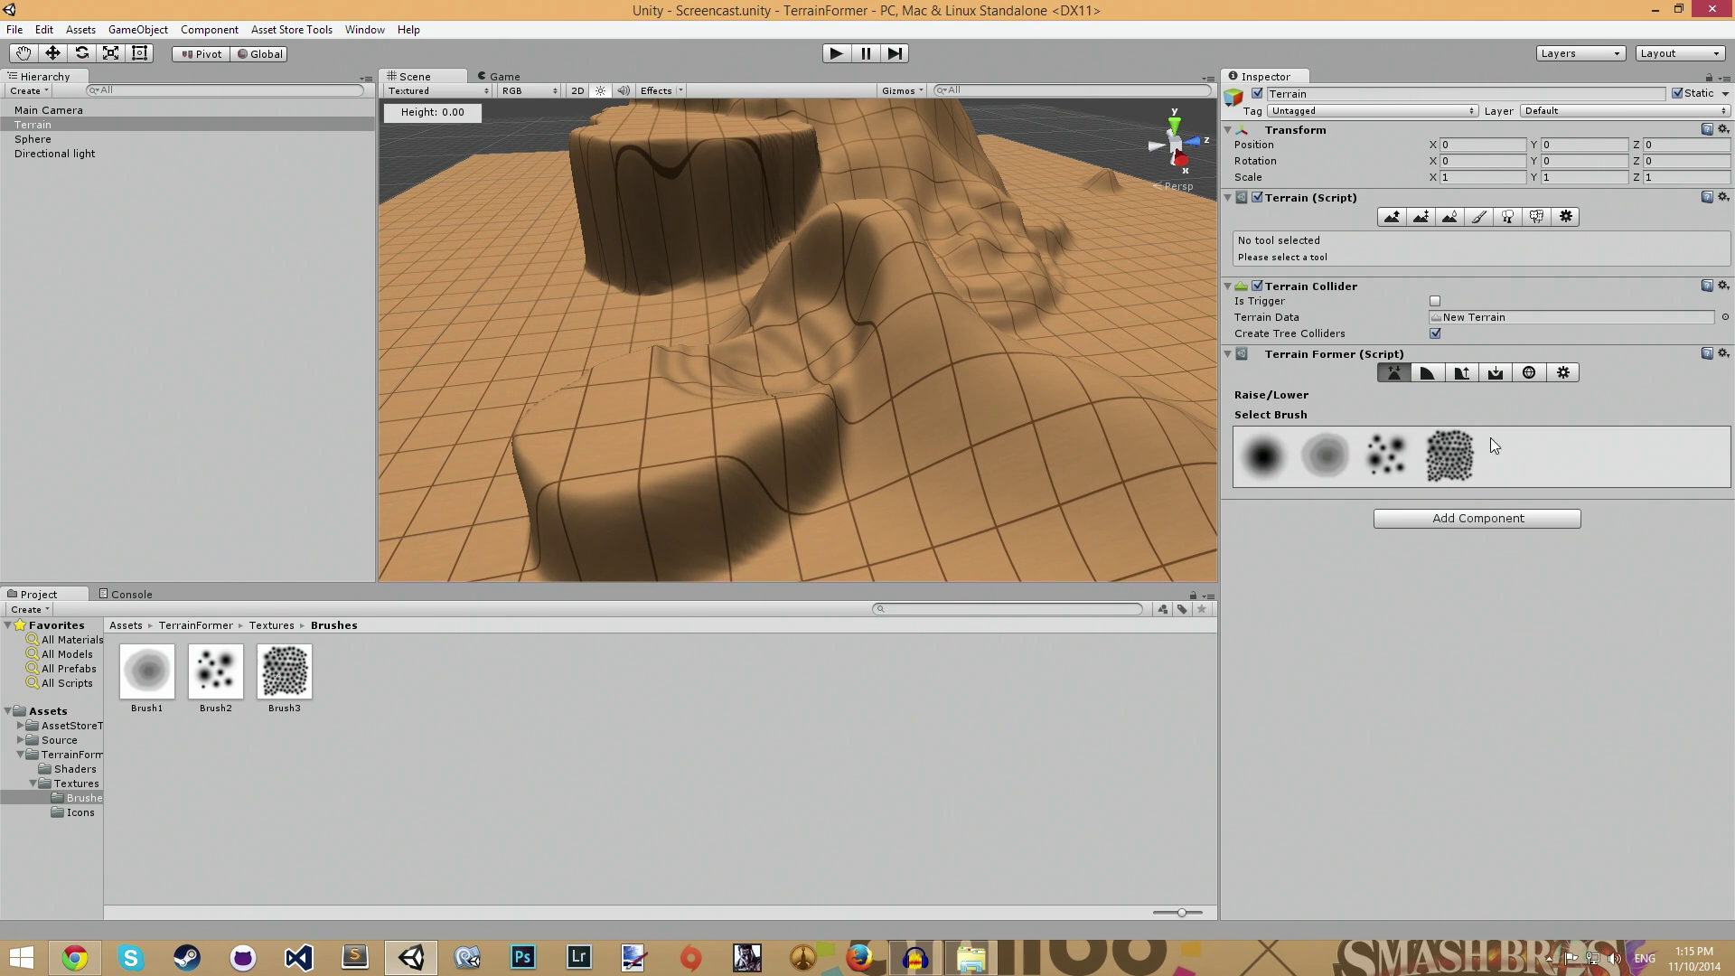
click(1277, 452)
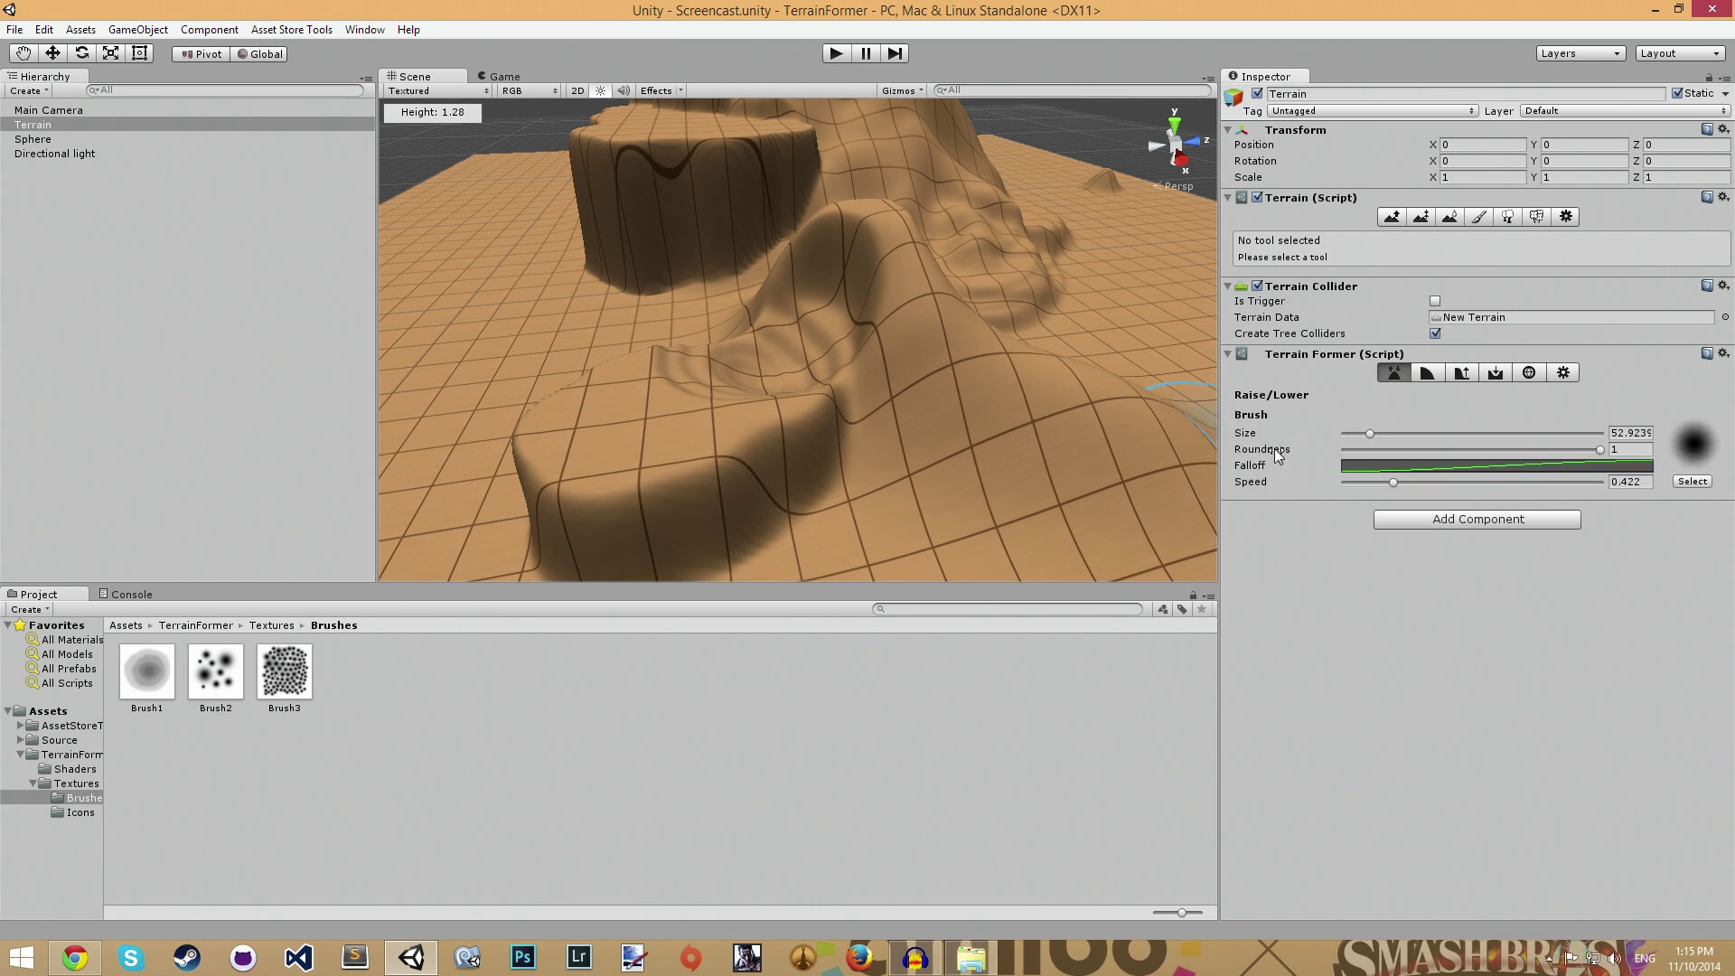
click(1686, 450)
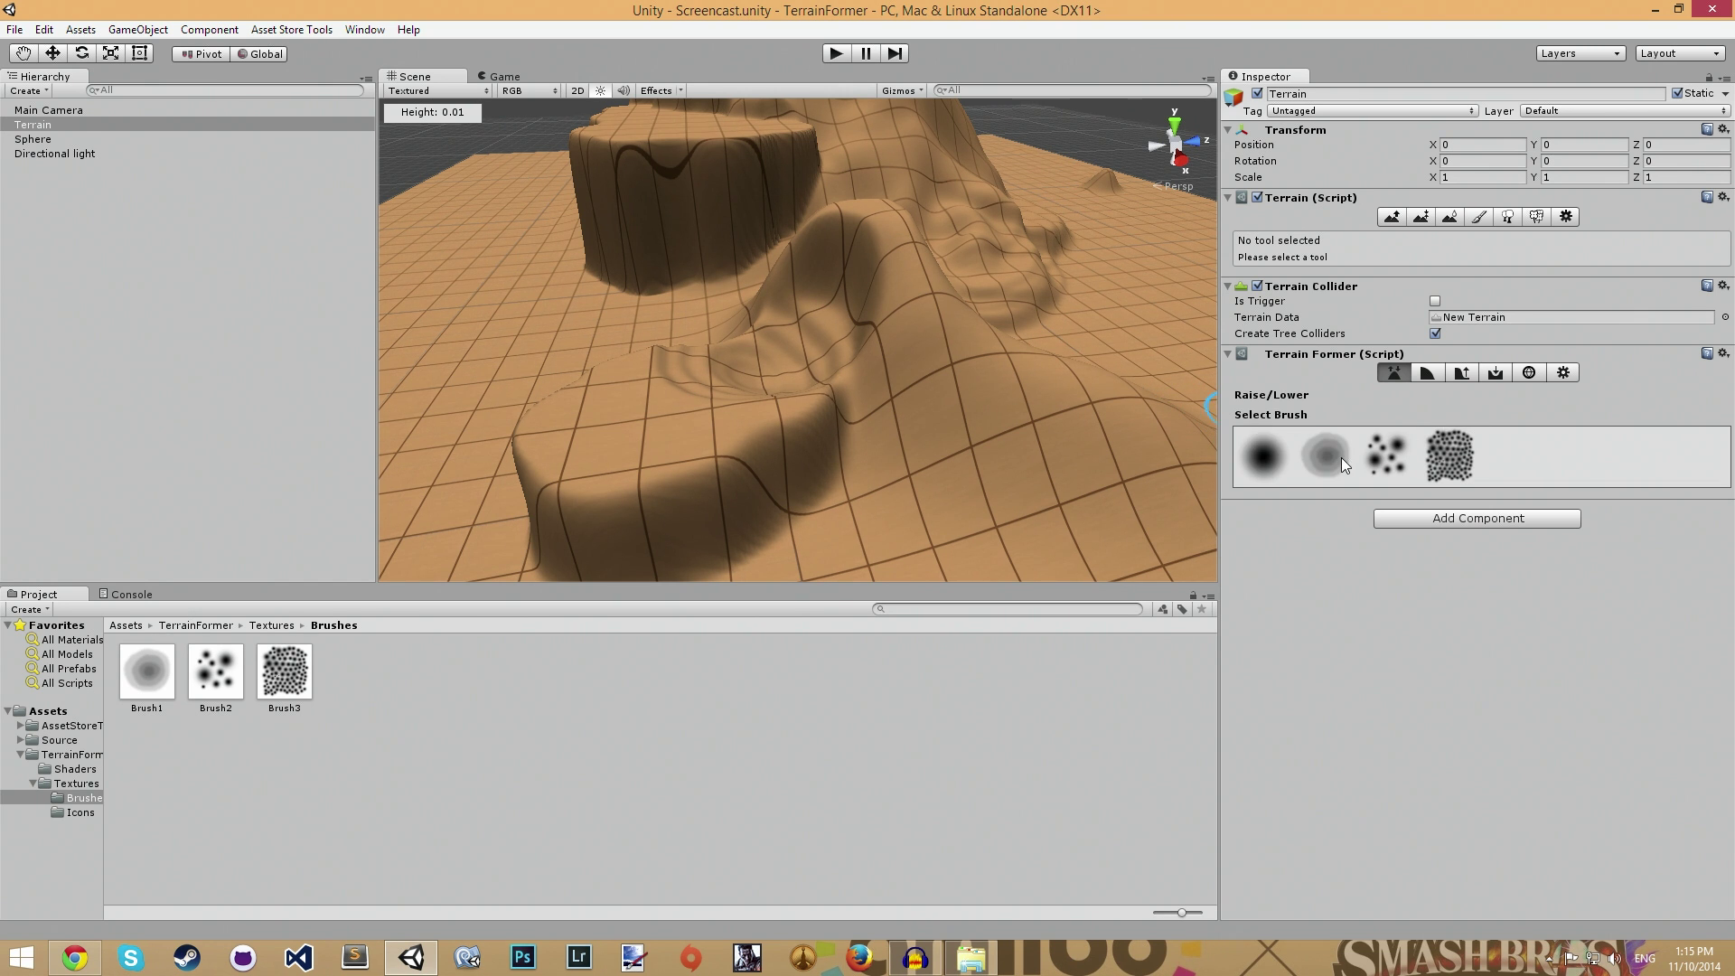
click(1272, 455)
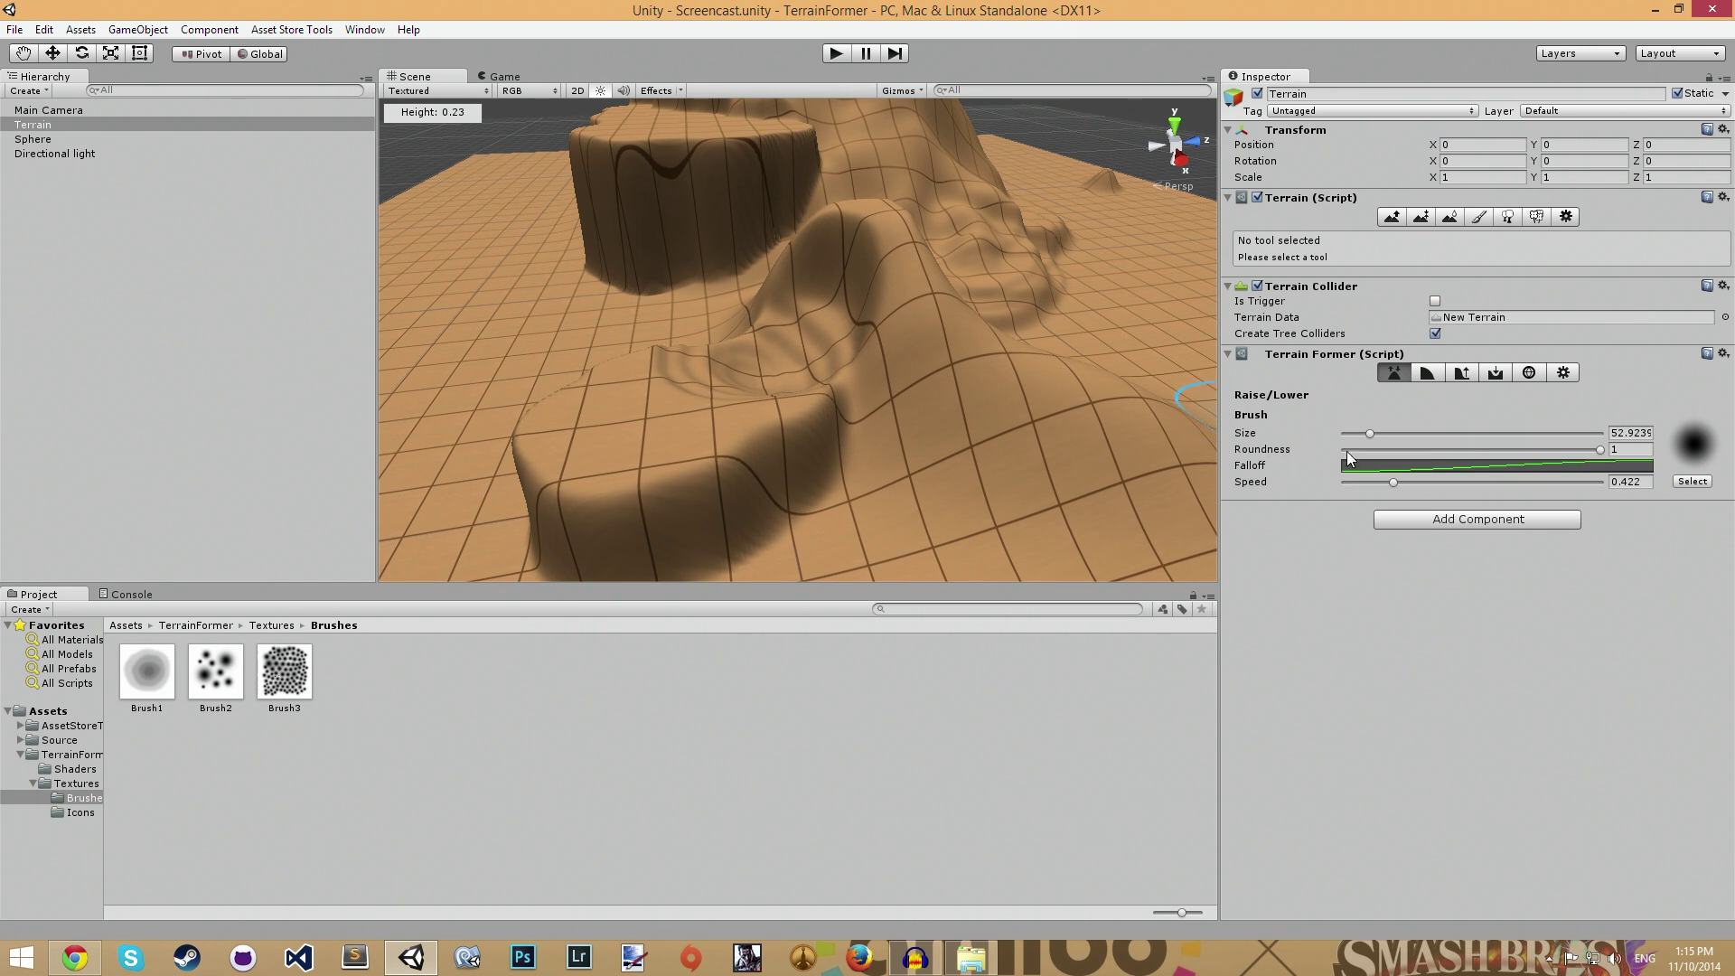
click(1438, 467)
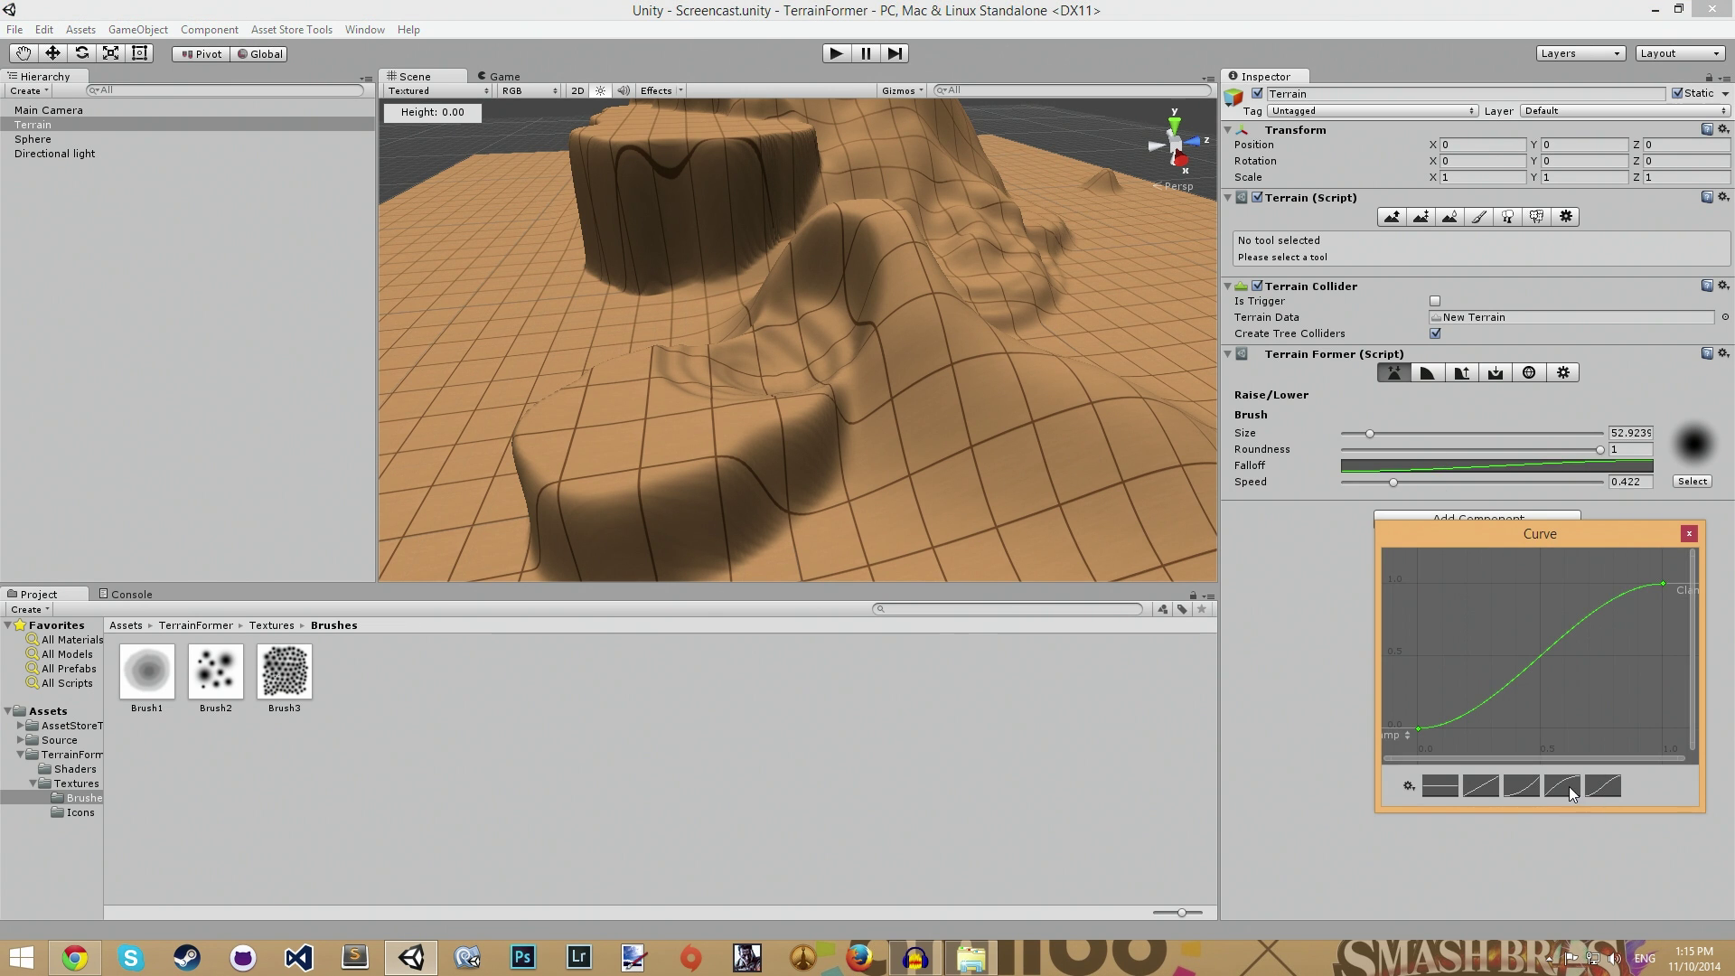
Apply a linear falloff curve, test it with a bump, then disable Use Raycast For Mouse
click(1481, 782)
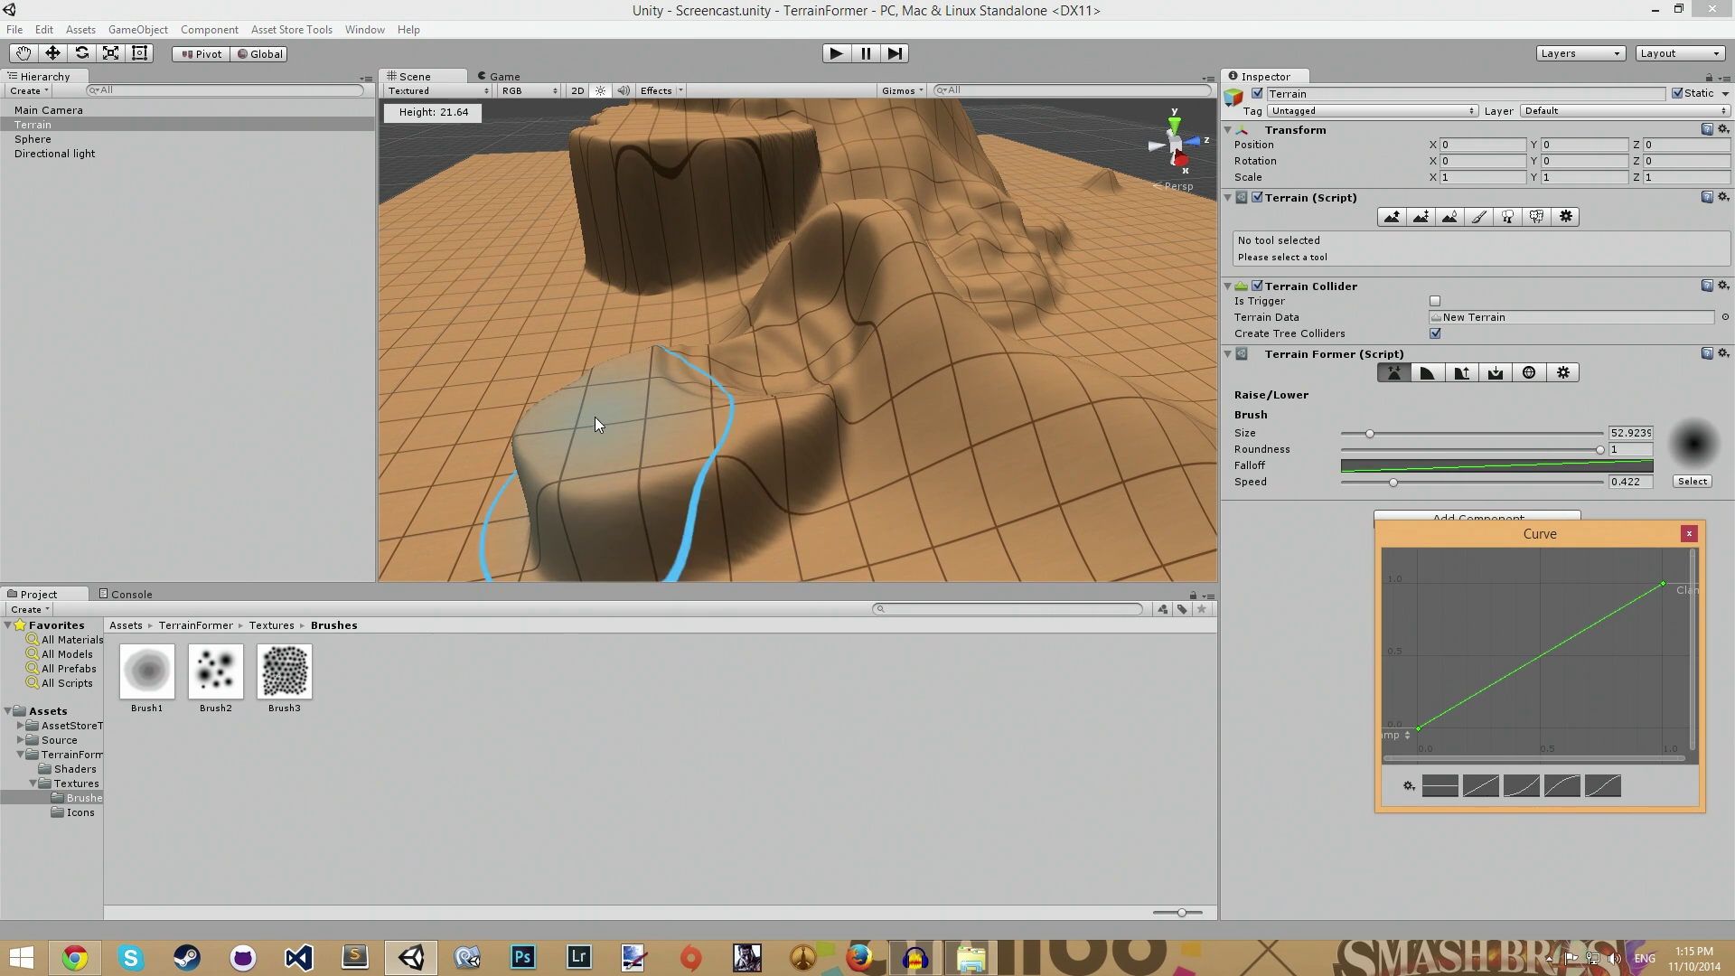
middle_drag(632, 333, 875, 315)
click(925, 367)
mouse_move(925, 367)
mouse_down()
mouse_move(939, 389)
mouse_move(873, 376)
mouse_up()
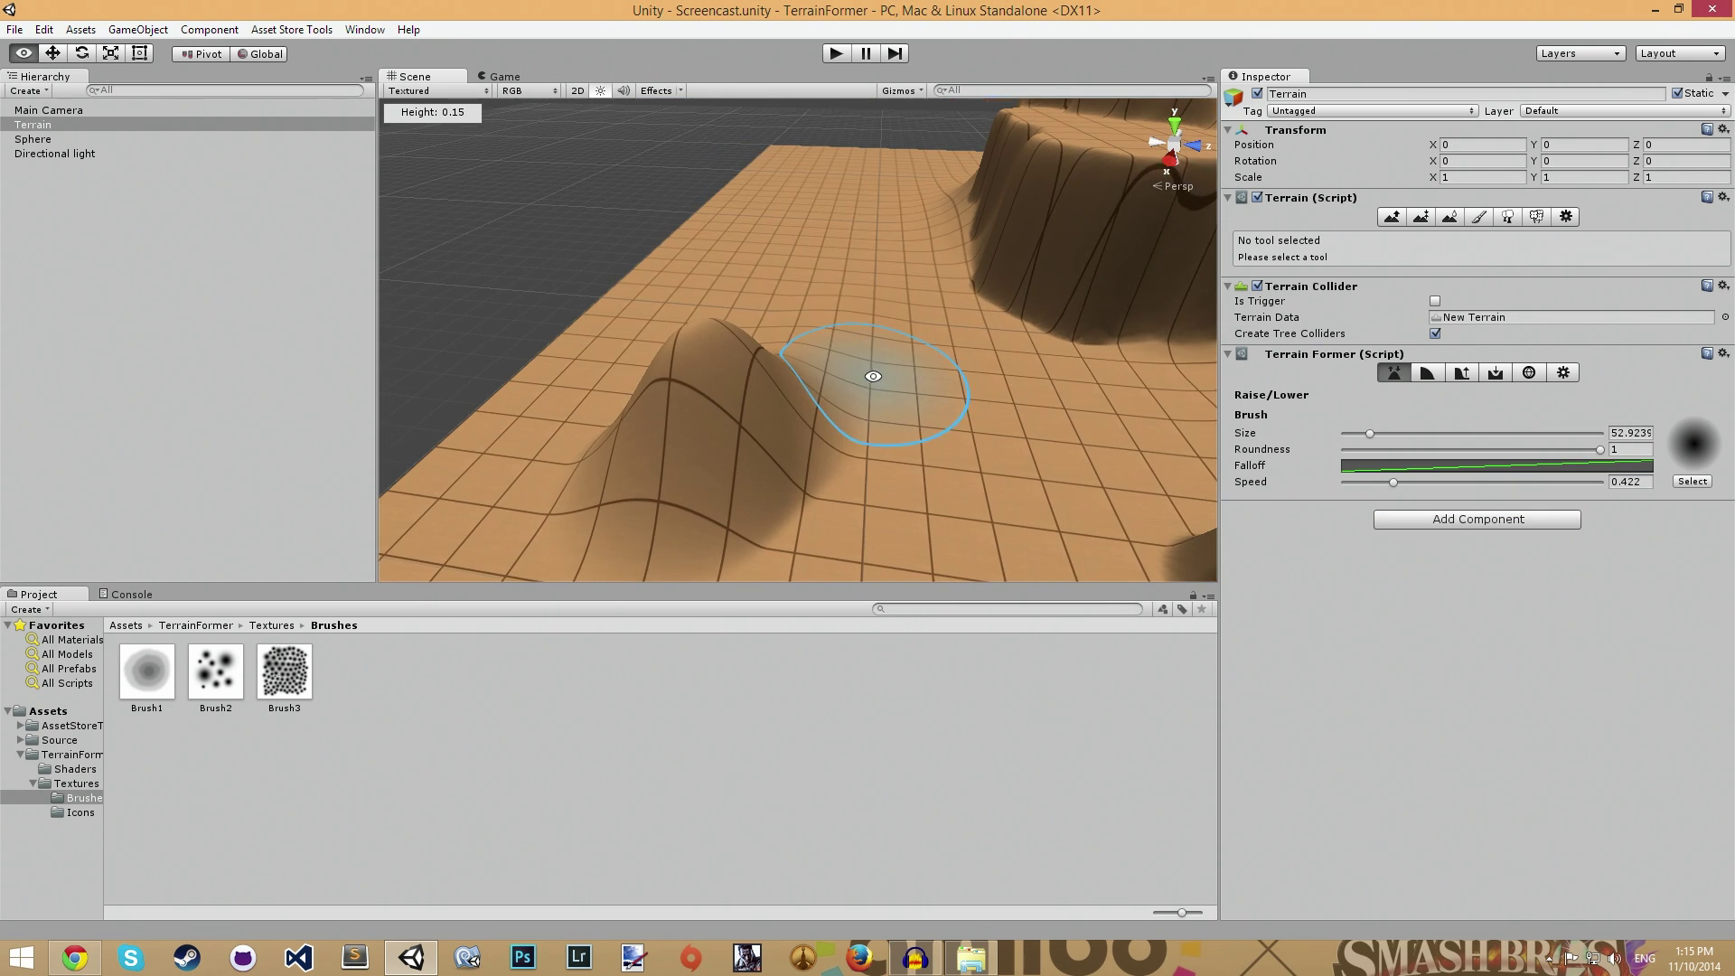
click(1564, 372)
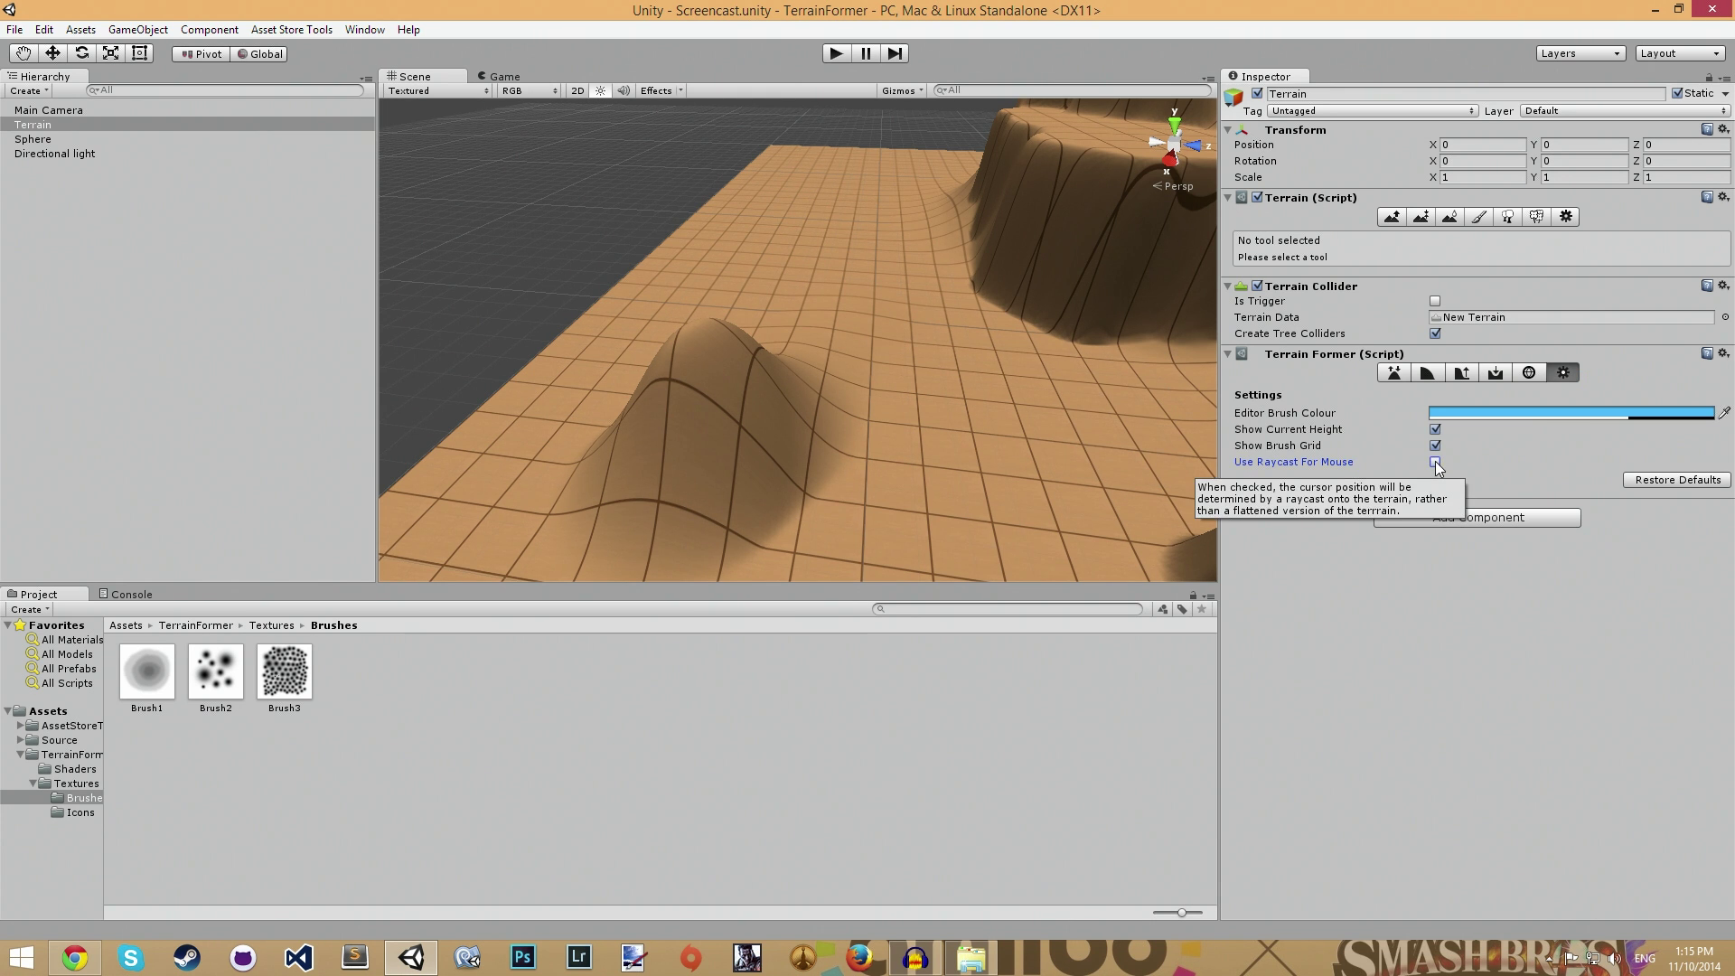
click(1435, 462)
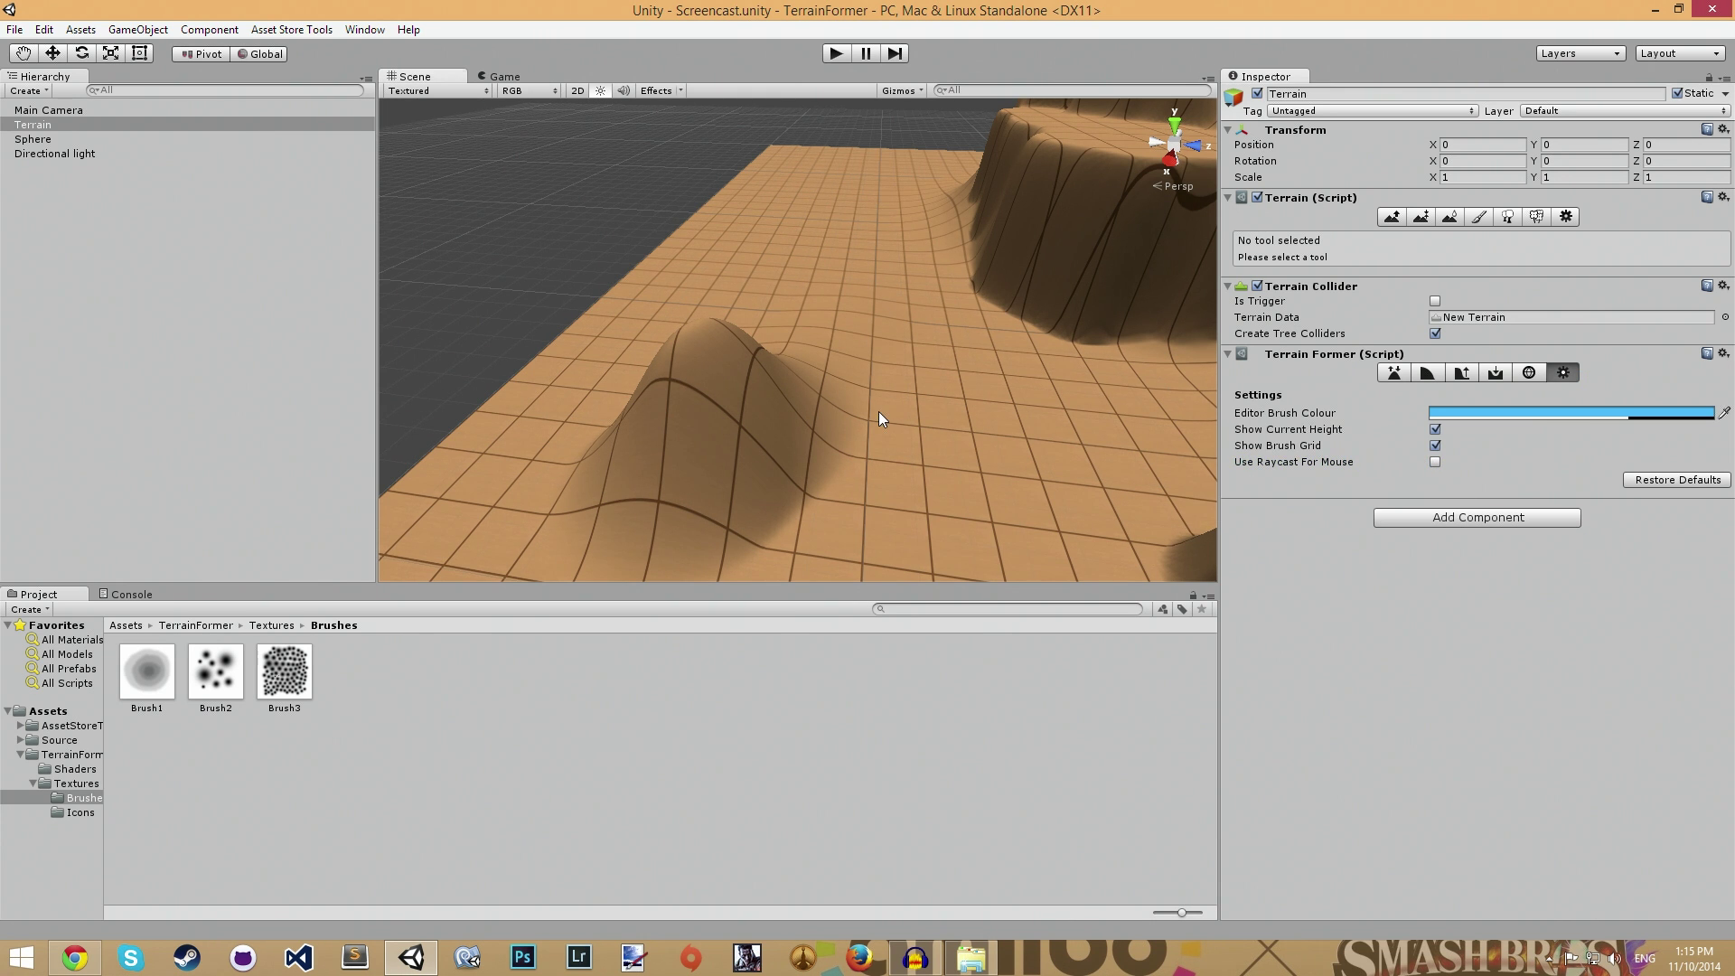
Raise a cone-shaped peak on the flat terrain with Raise/Lower
click(1403, 376)
scroll(853, 322, down, 2)
drag(826, 388, 826, 388)
alt+drag(826, 389, 802, 356)
scroll(774, 337, up, 3)
scroll(774, 337, up, 3)
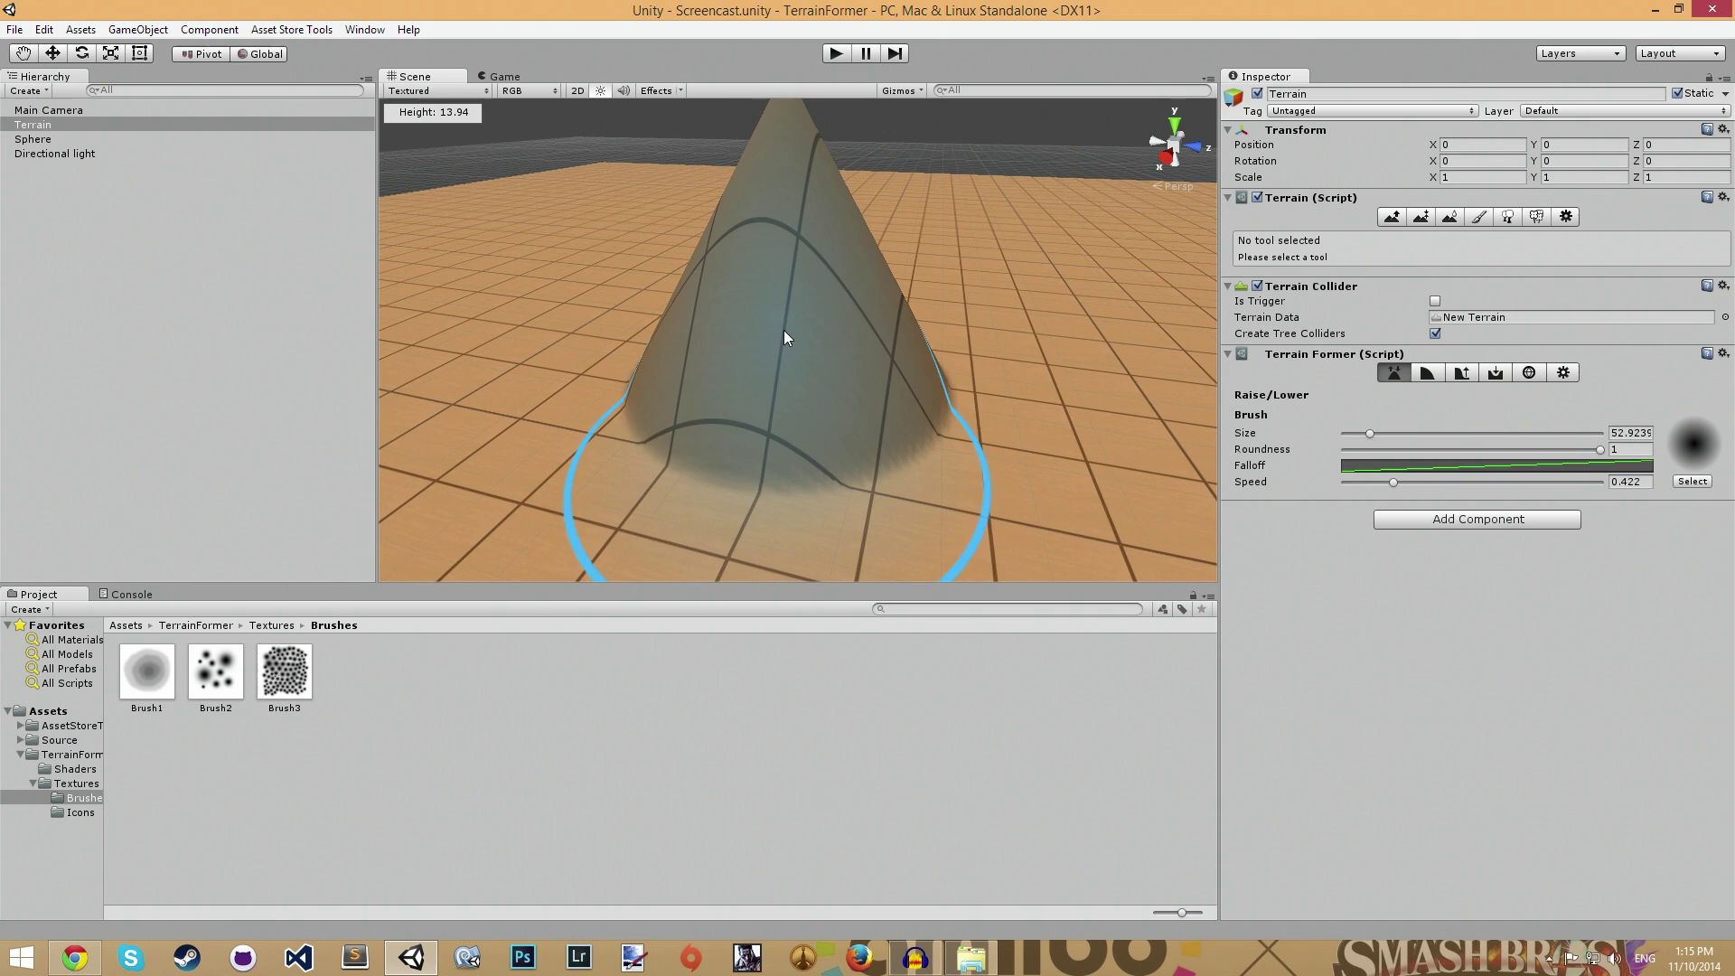
middle_drag(827, 330, 756, 306)
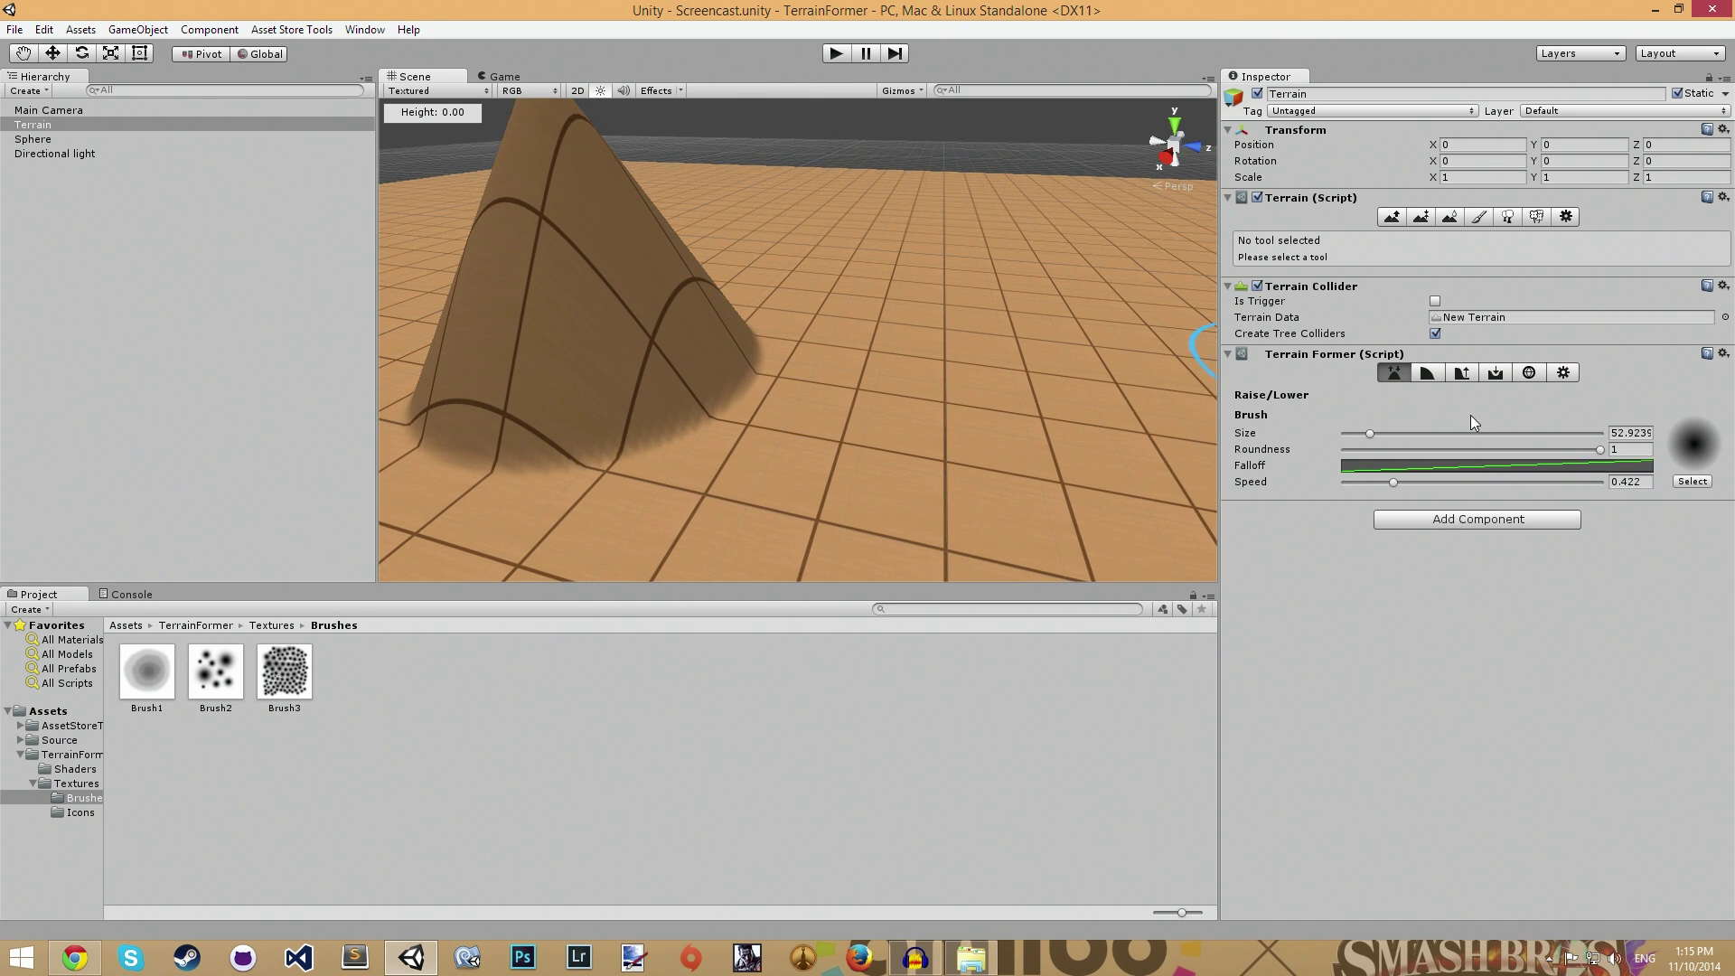
Switch the brush falloff to the ease-in preset and raise a sharper second peak beside the cone
click(1595, 465)
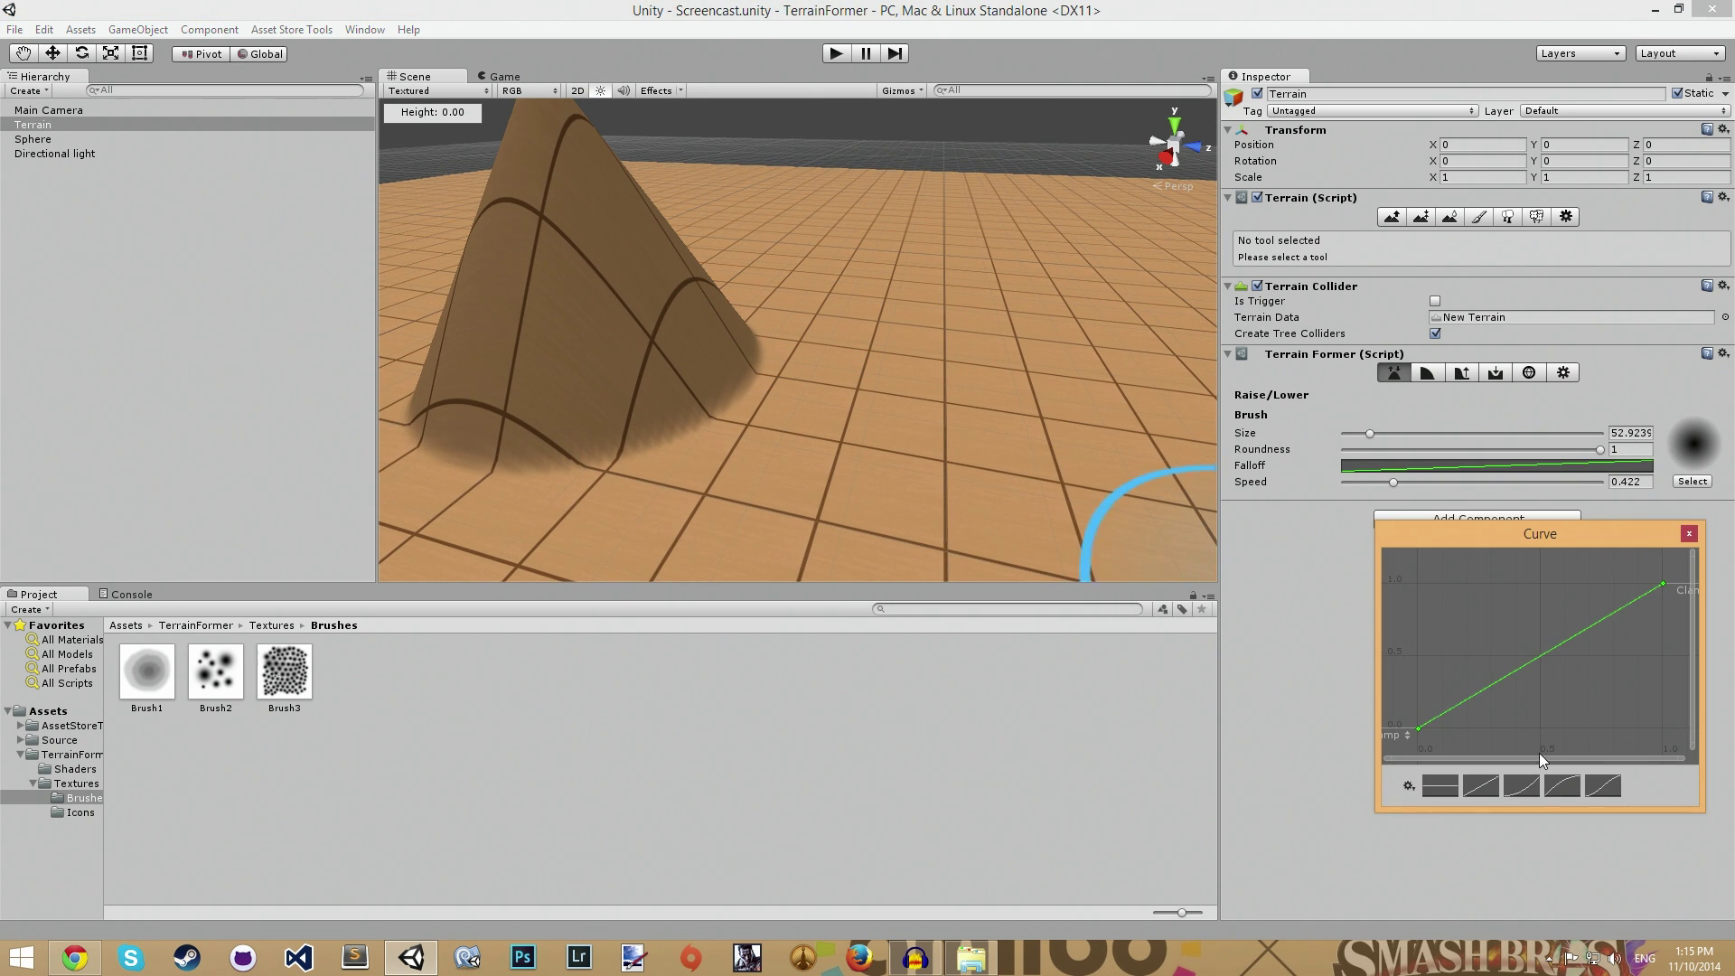
click(1531, 779)
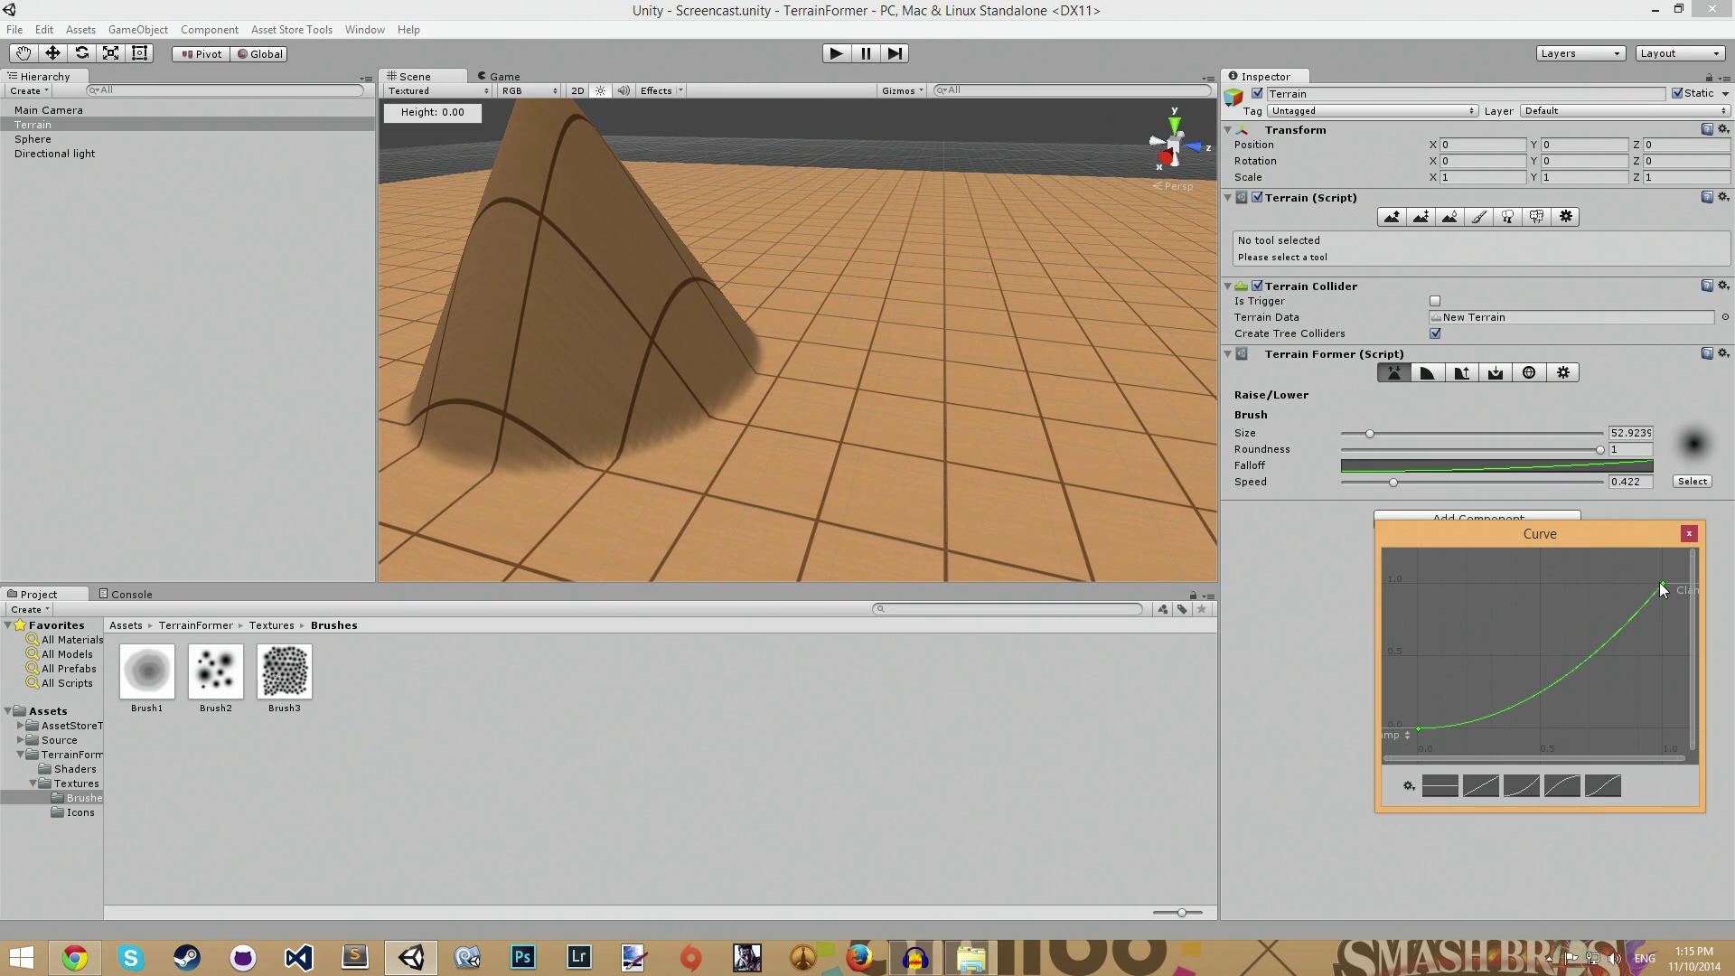
click(1688, 533)
drag(1080, 422, 1073, 422)
middle_drag(1075, 422, 1004, 423)
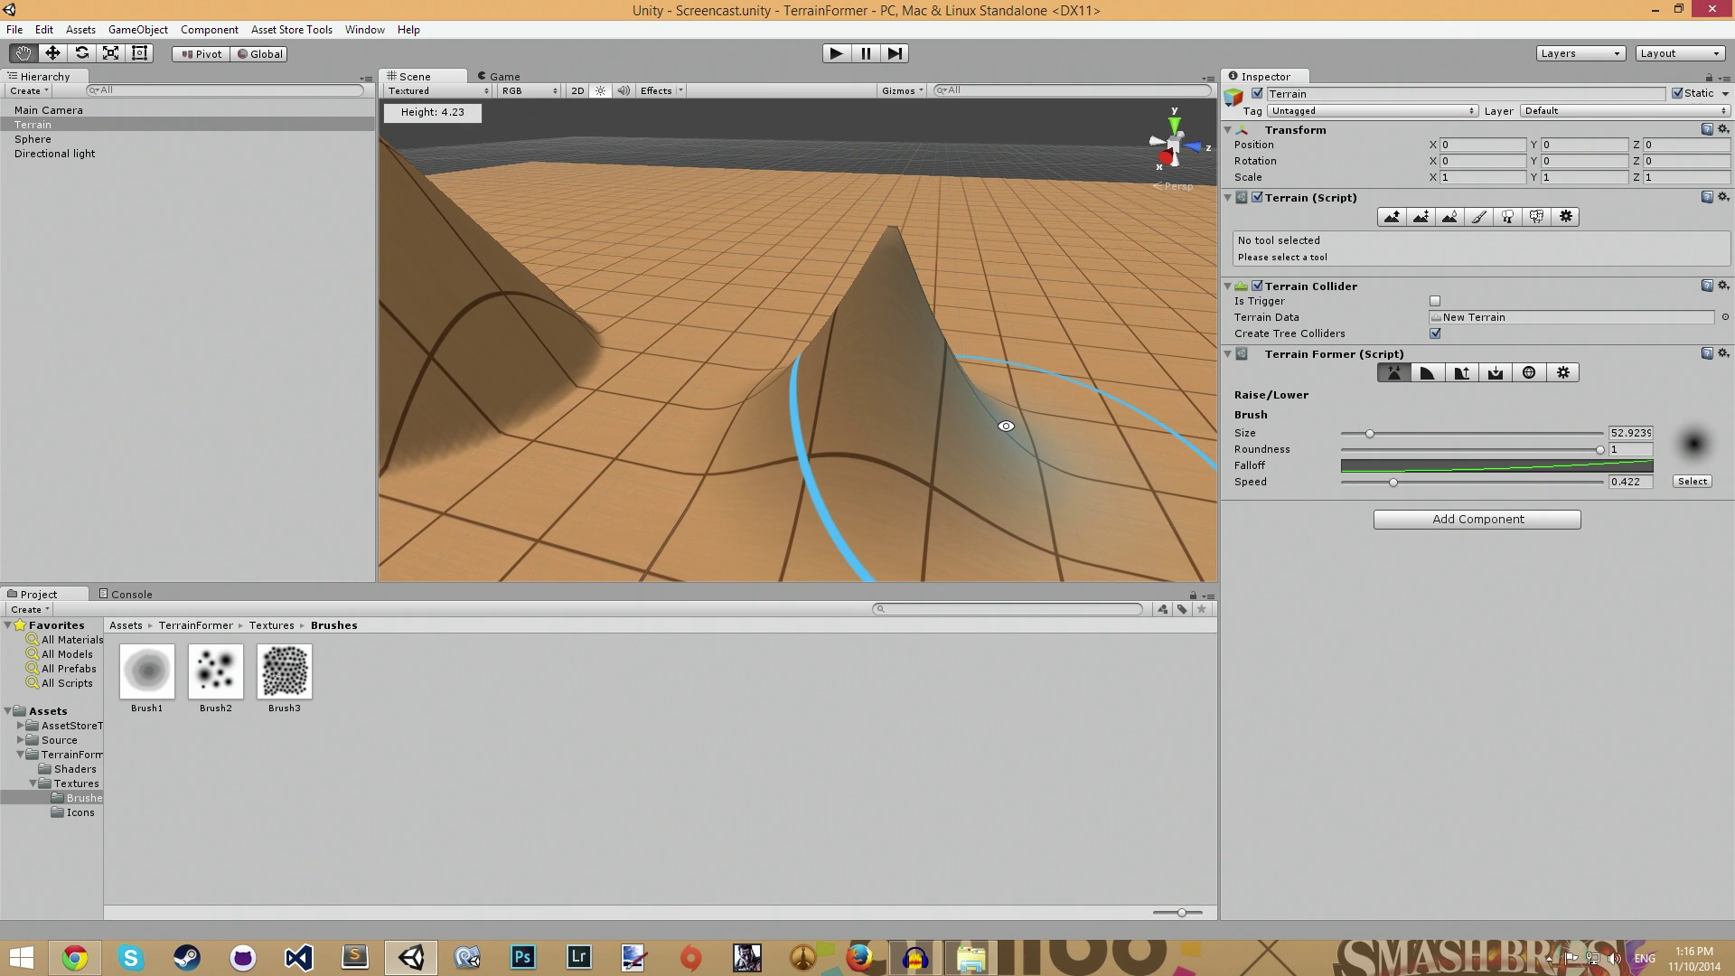
scroll(983, 429, down, 3)
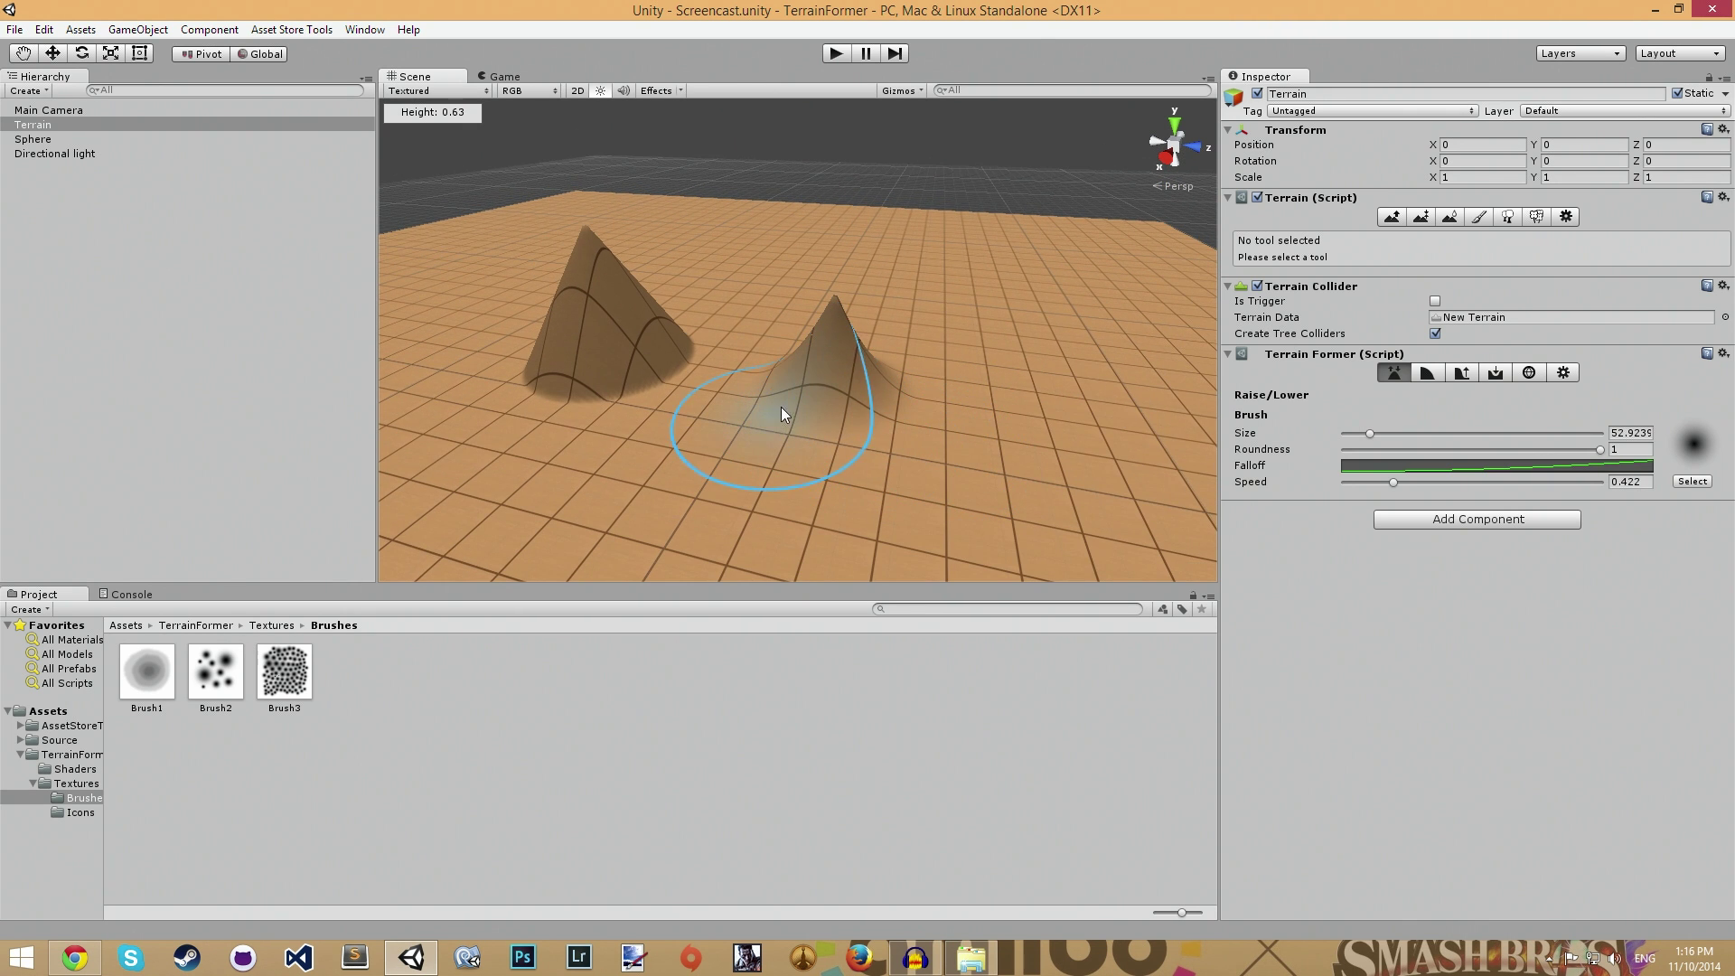
Paint spiky bumps mid-terrain with the scattered-dots Brush2, then reselect the soft round brush
click(1693, 479)
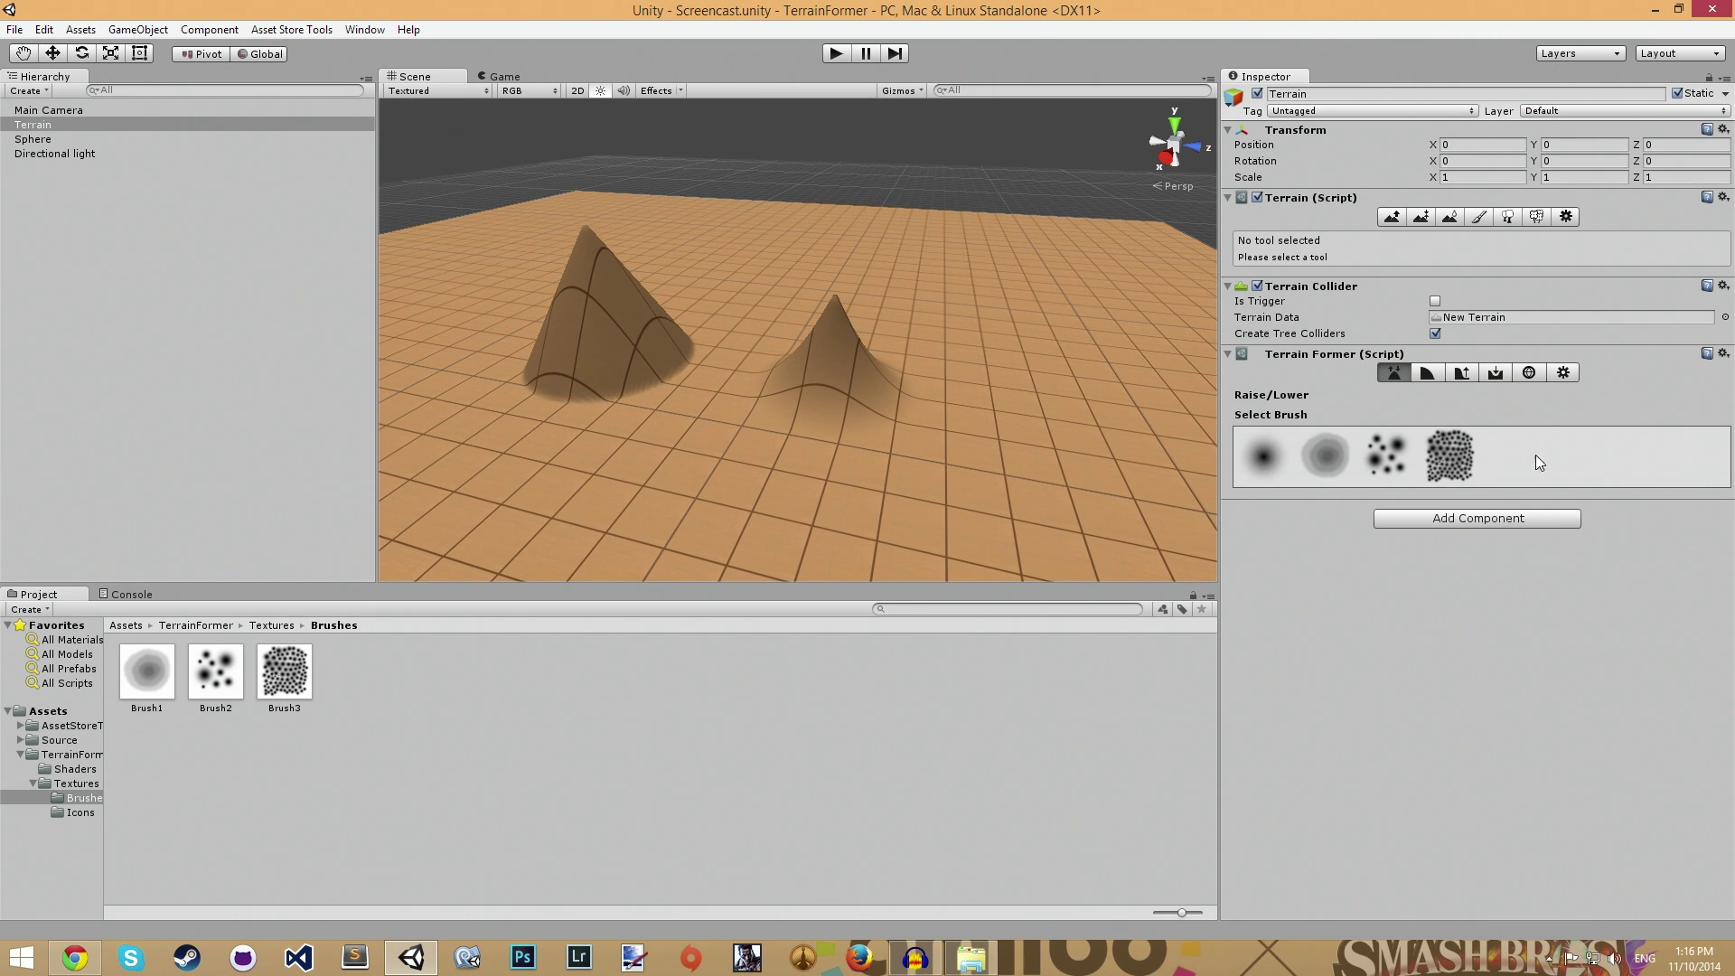
click(1397, 454)
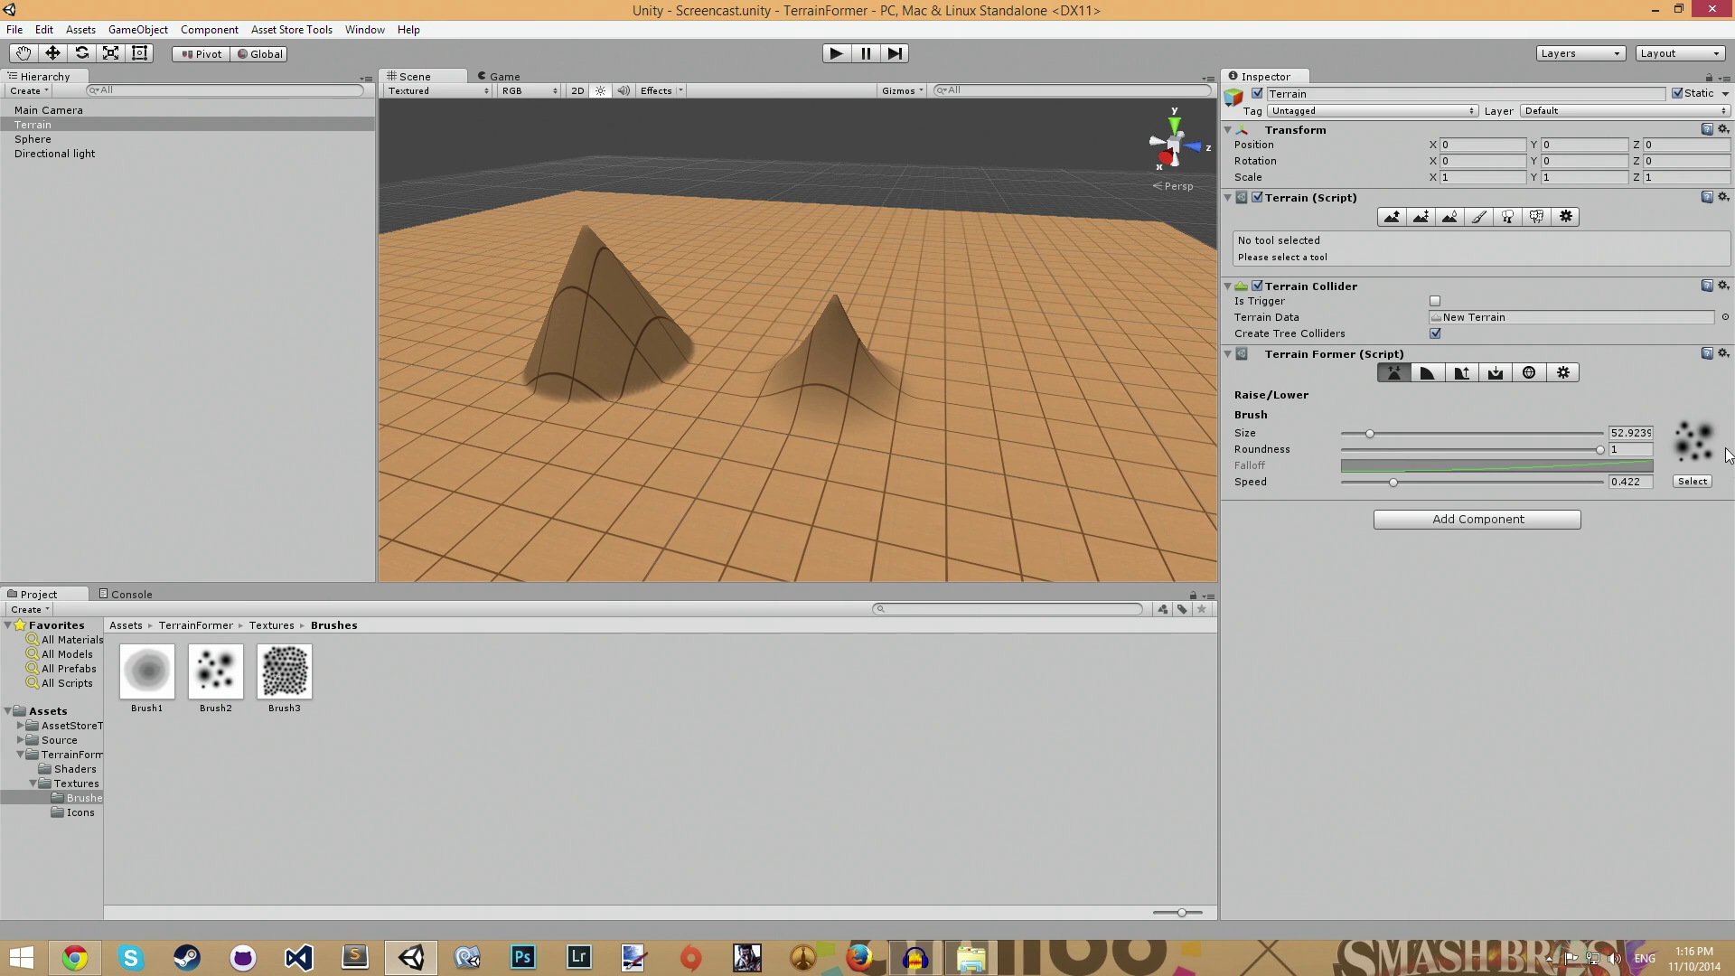
drag(708, 448, 783, 440)
key(ctrl+z)
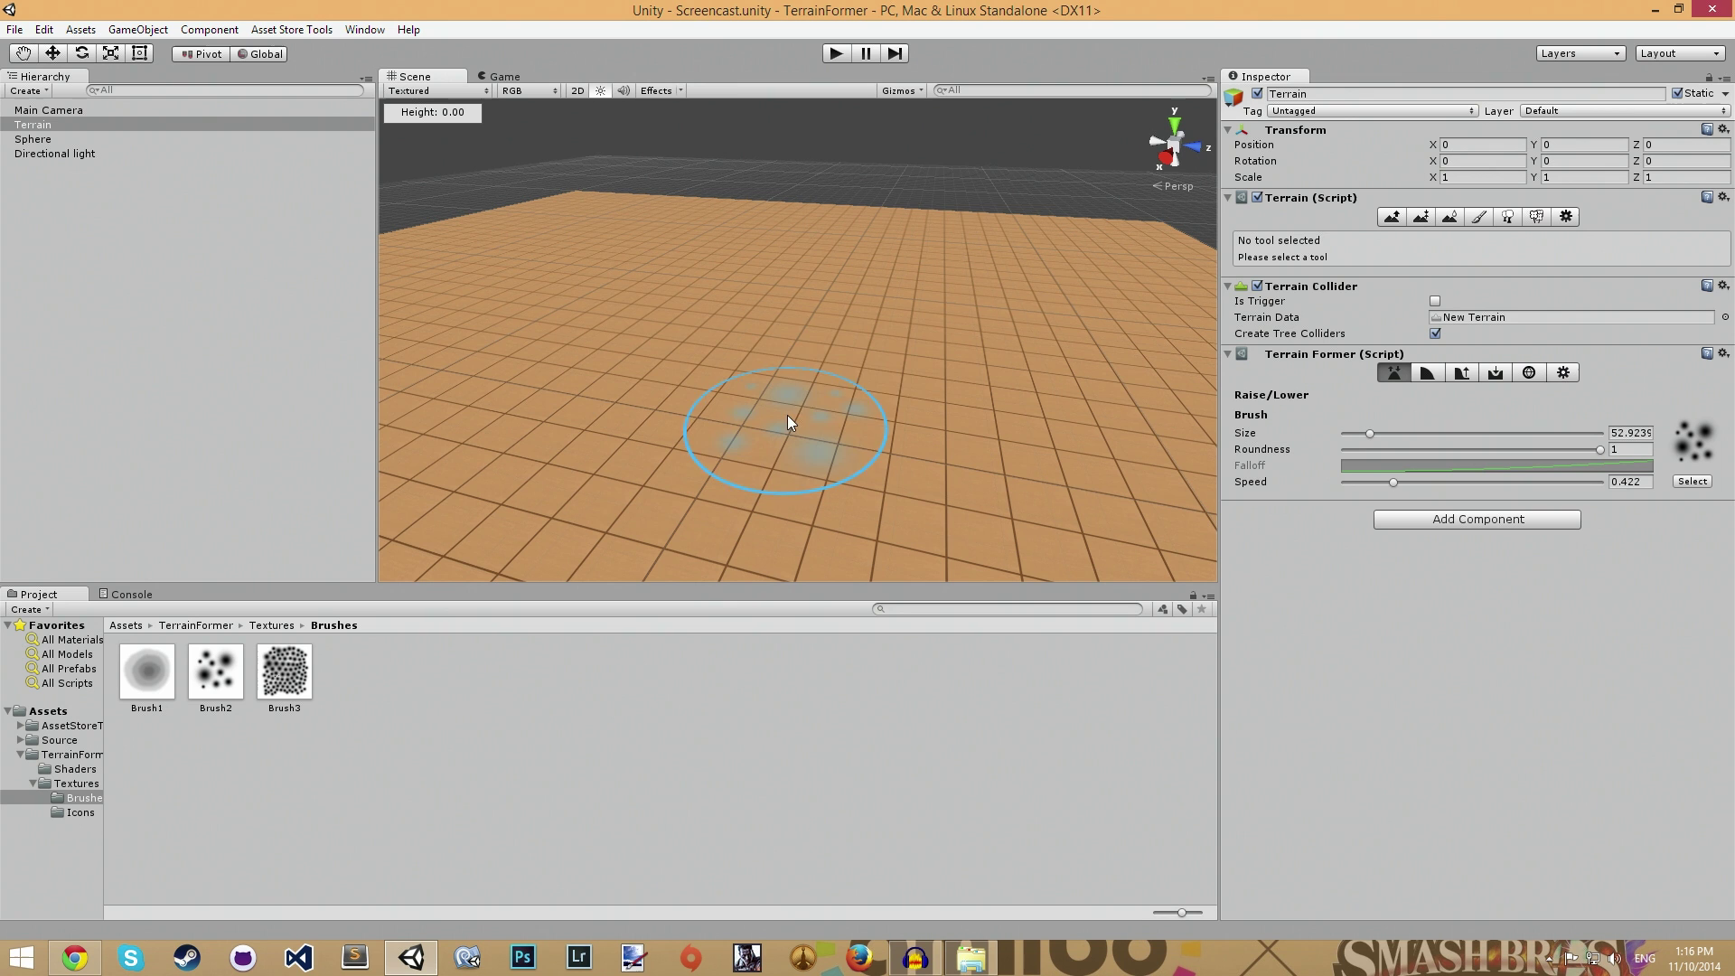
mouse_move(870, 345)
mouse_down()
mouse_move(852, 421)
mouse_move(857, 380)
mouse_up()
click(1704, 481)
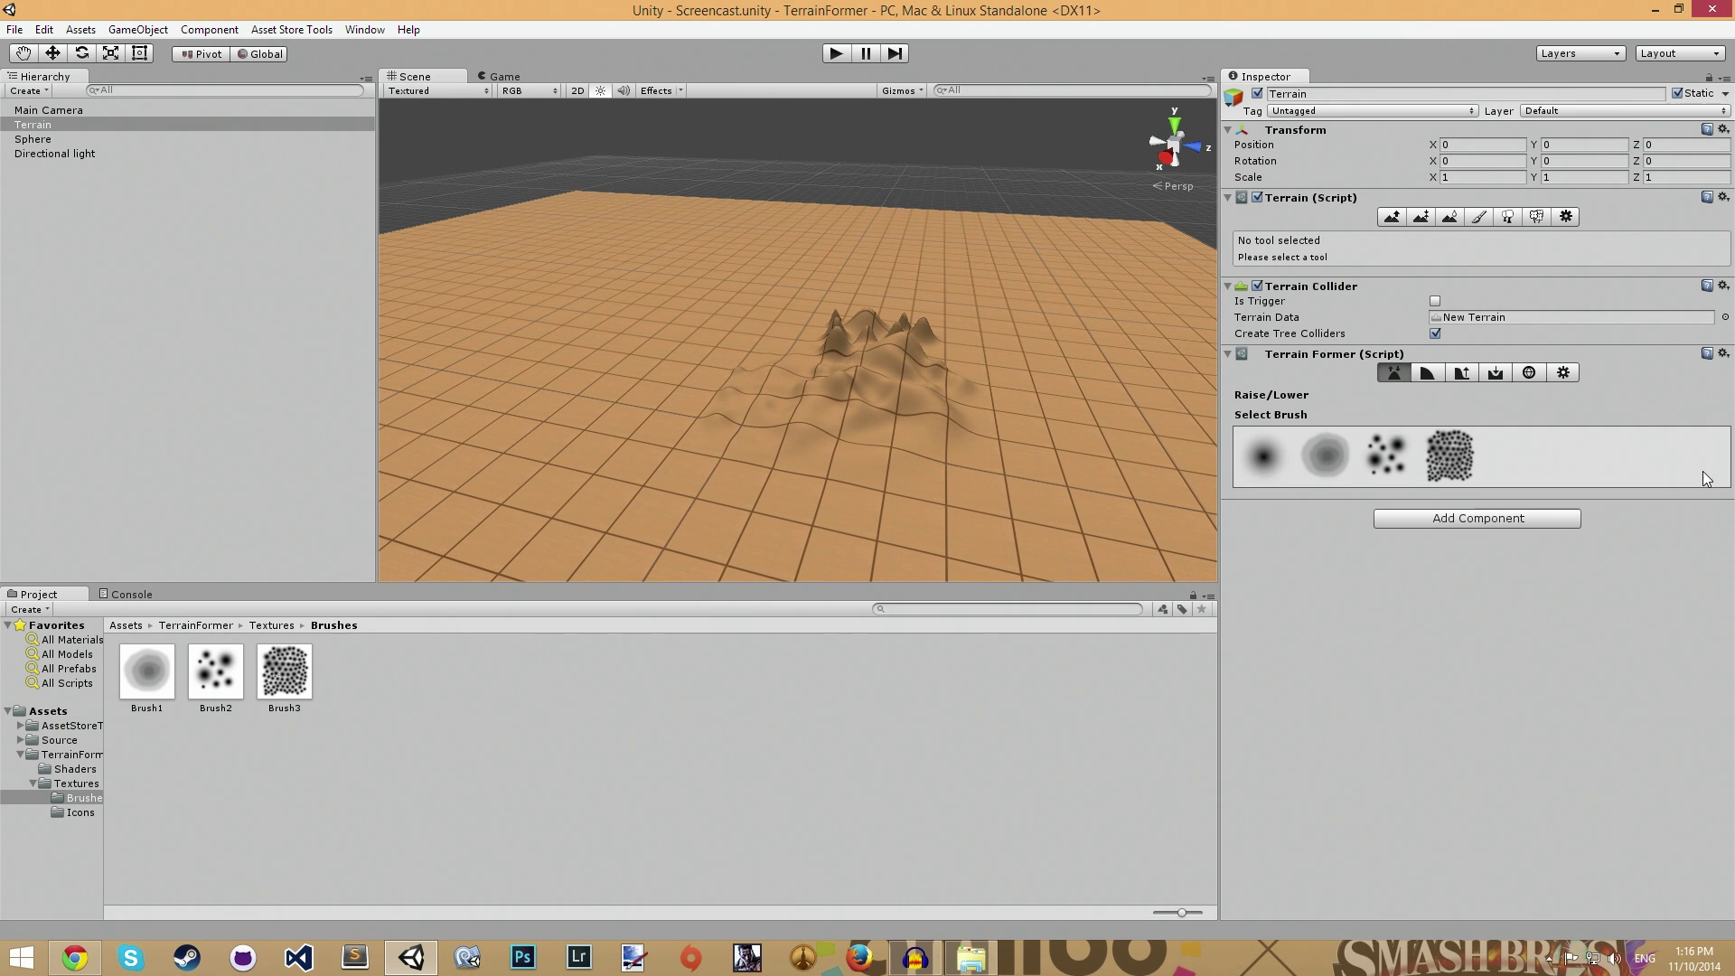
click(1263, 461)
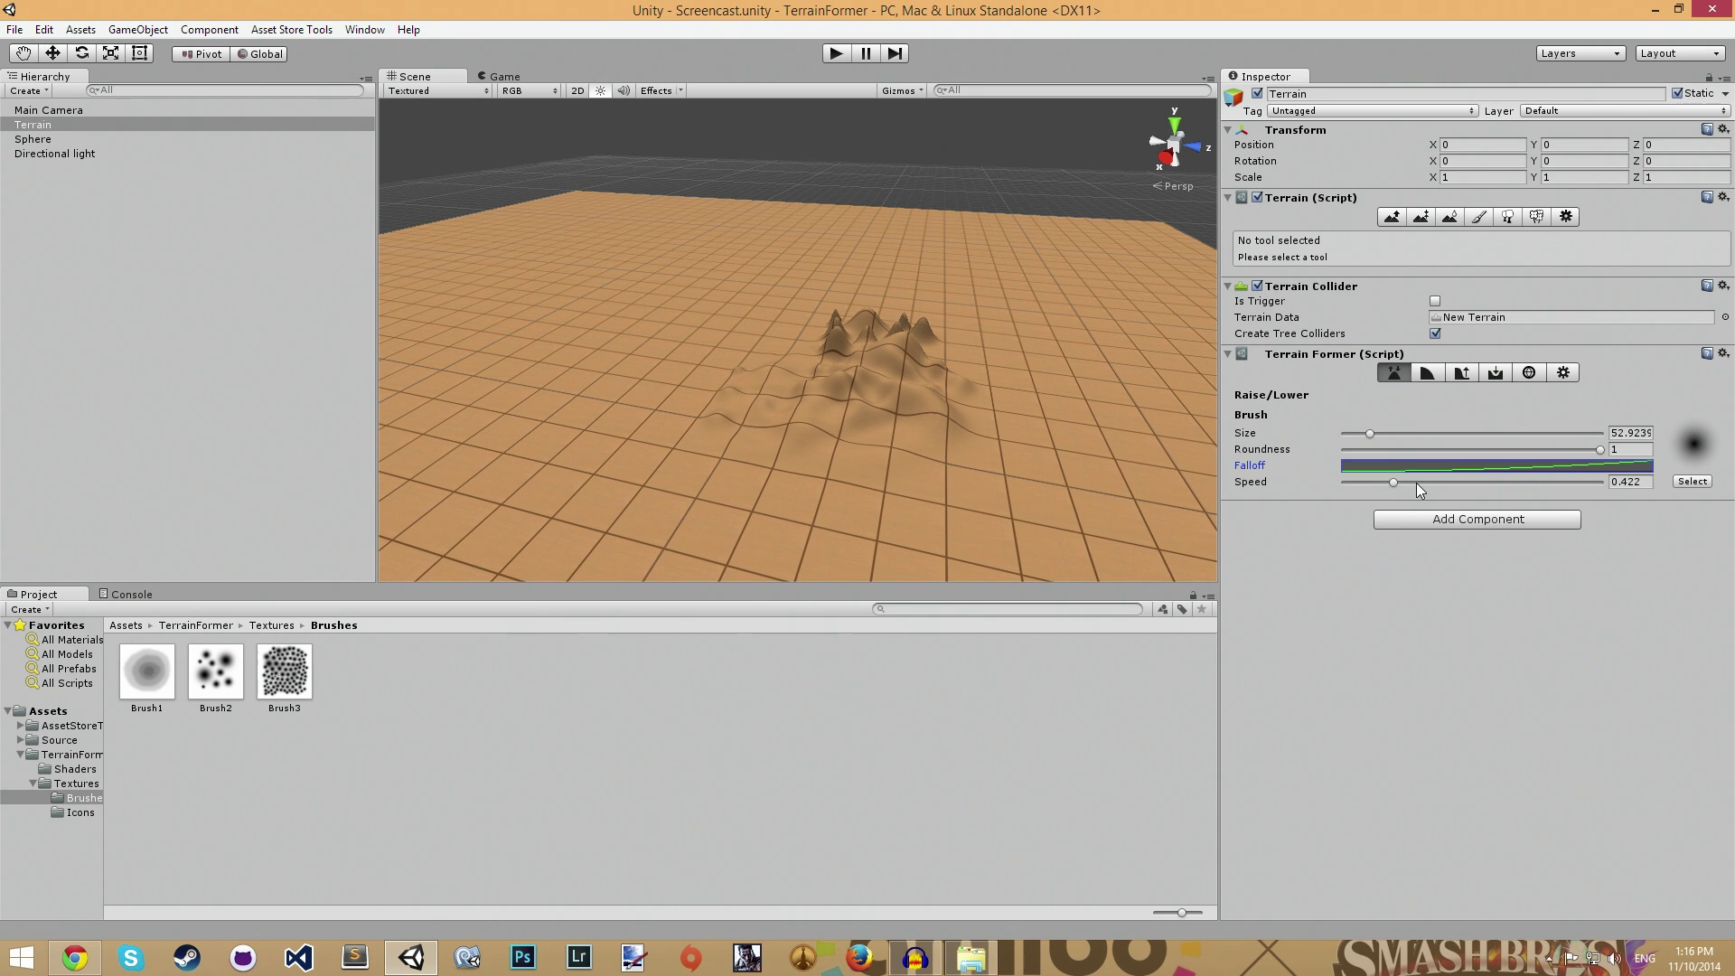
click(1450, 449)
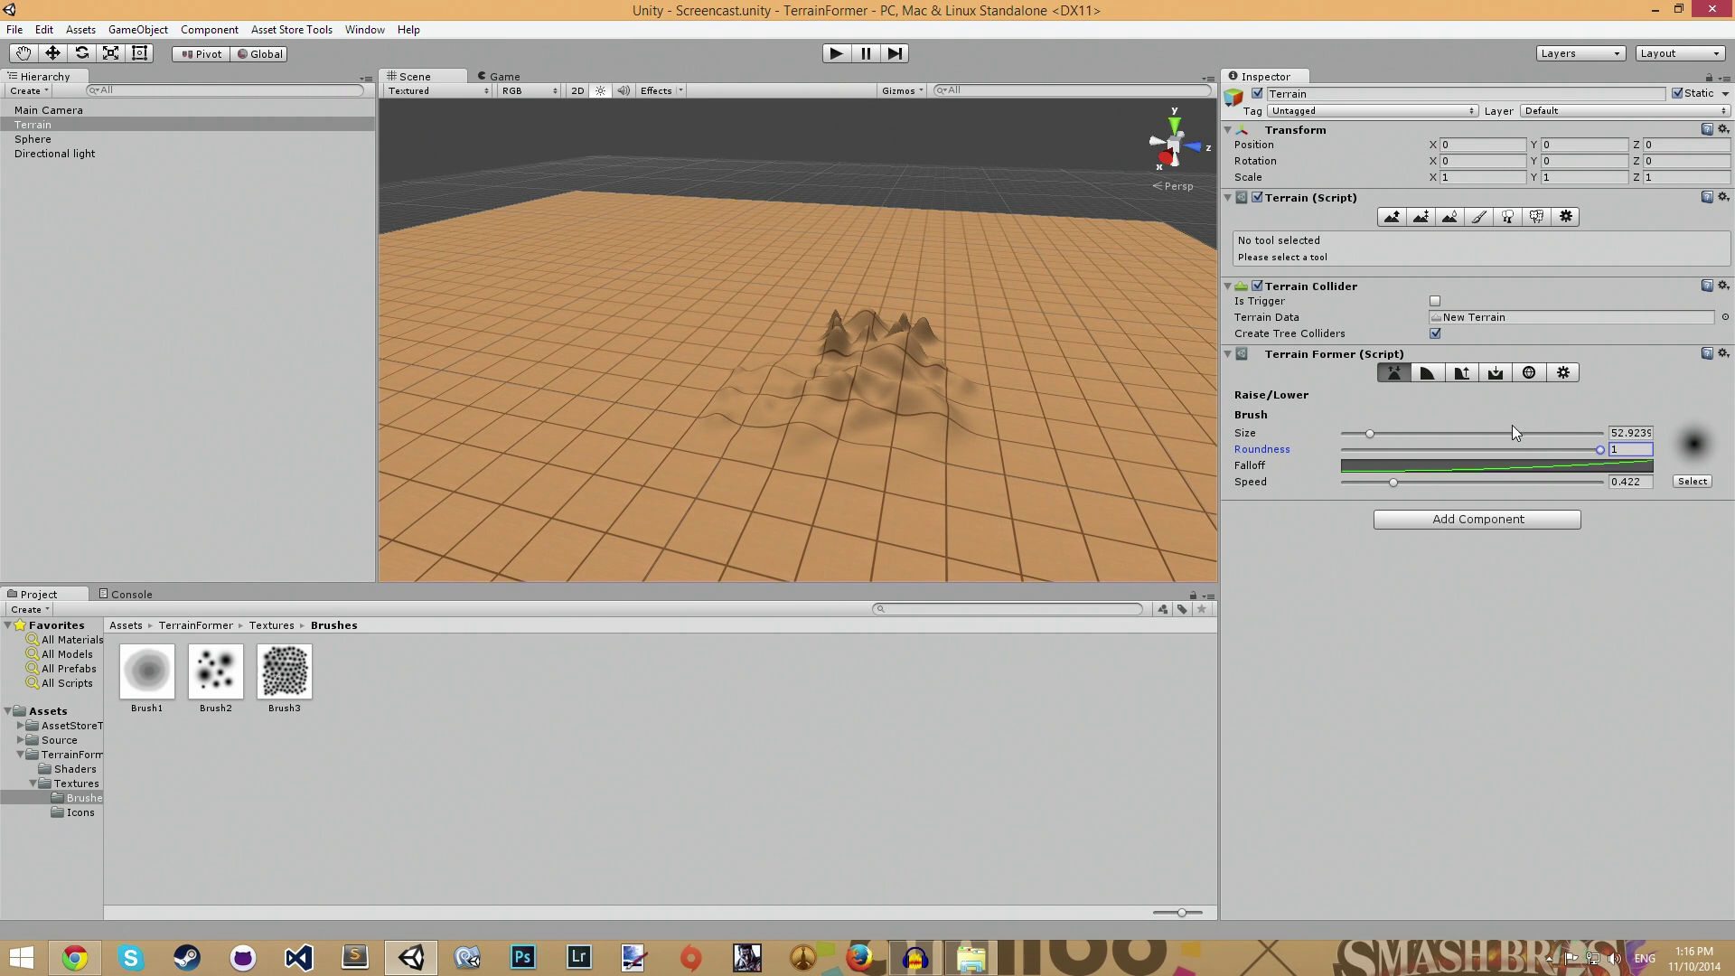
click(1493, 374)
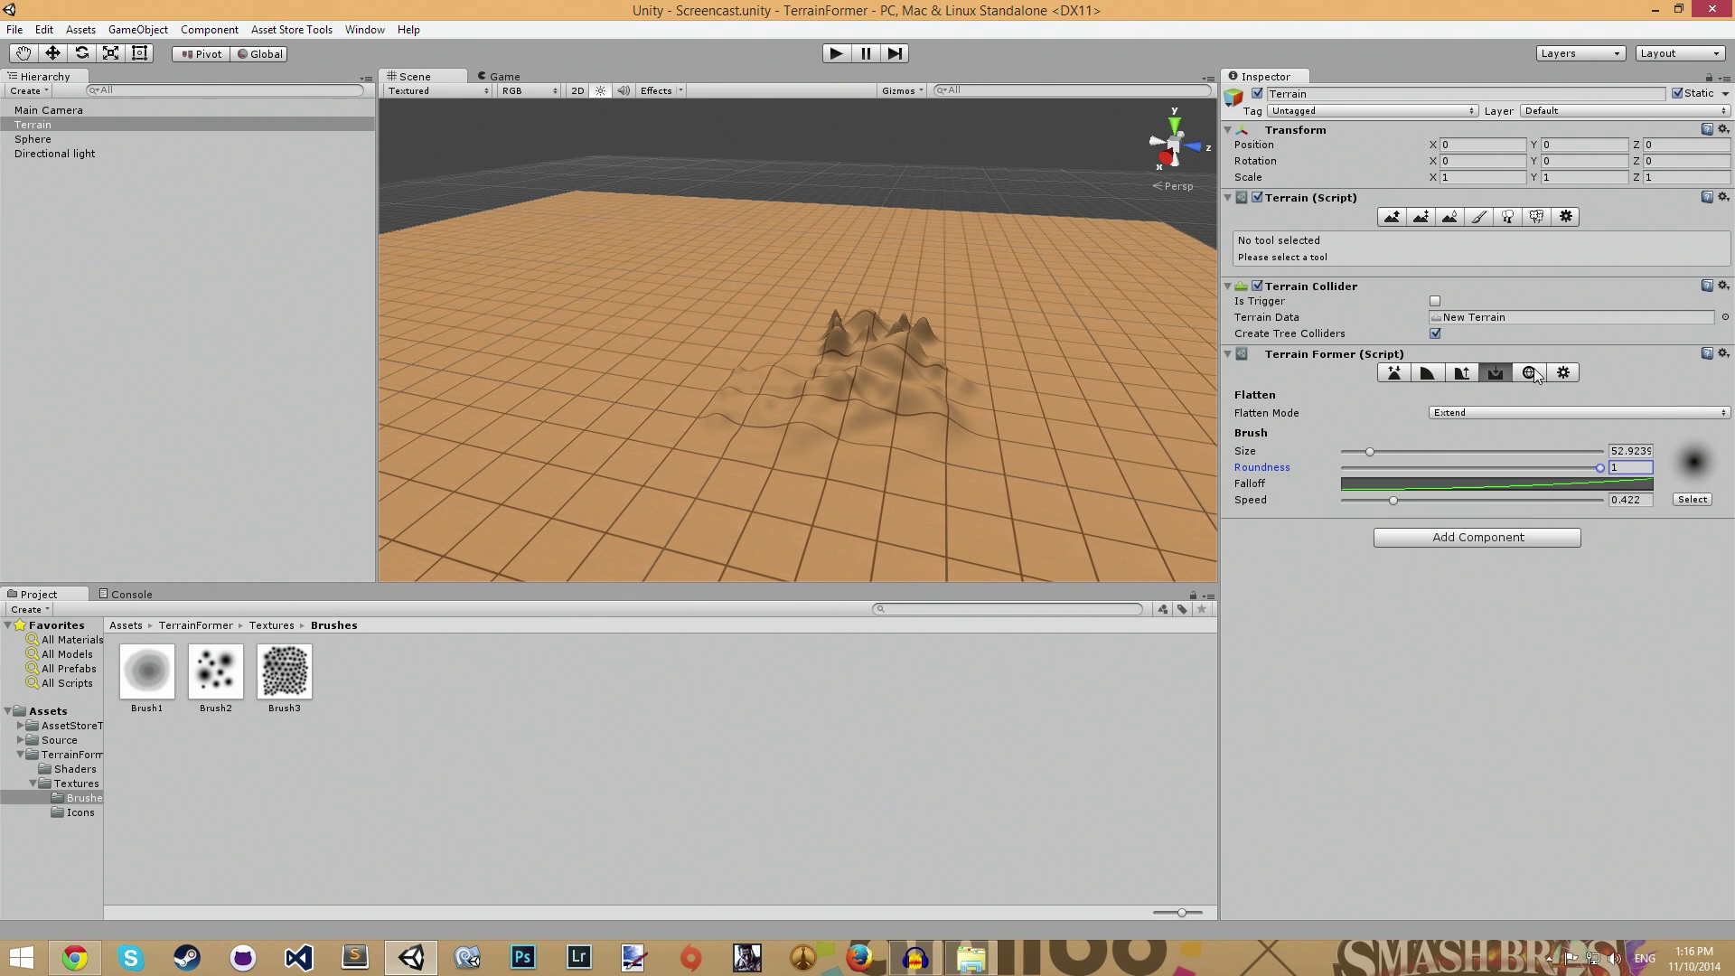
With the Set Height tool at height 58, raise a flat-topped column beside the spiky bumps
click(1530, 372)
click(1496, 374)
click(1461, 378)
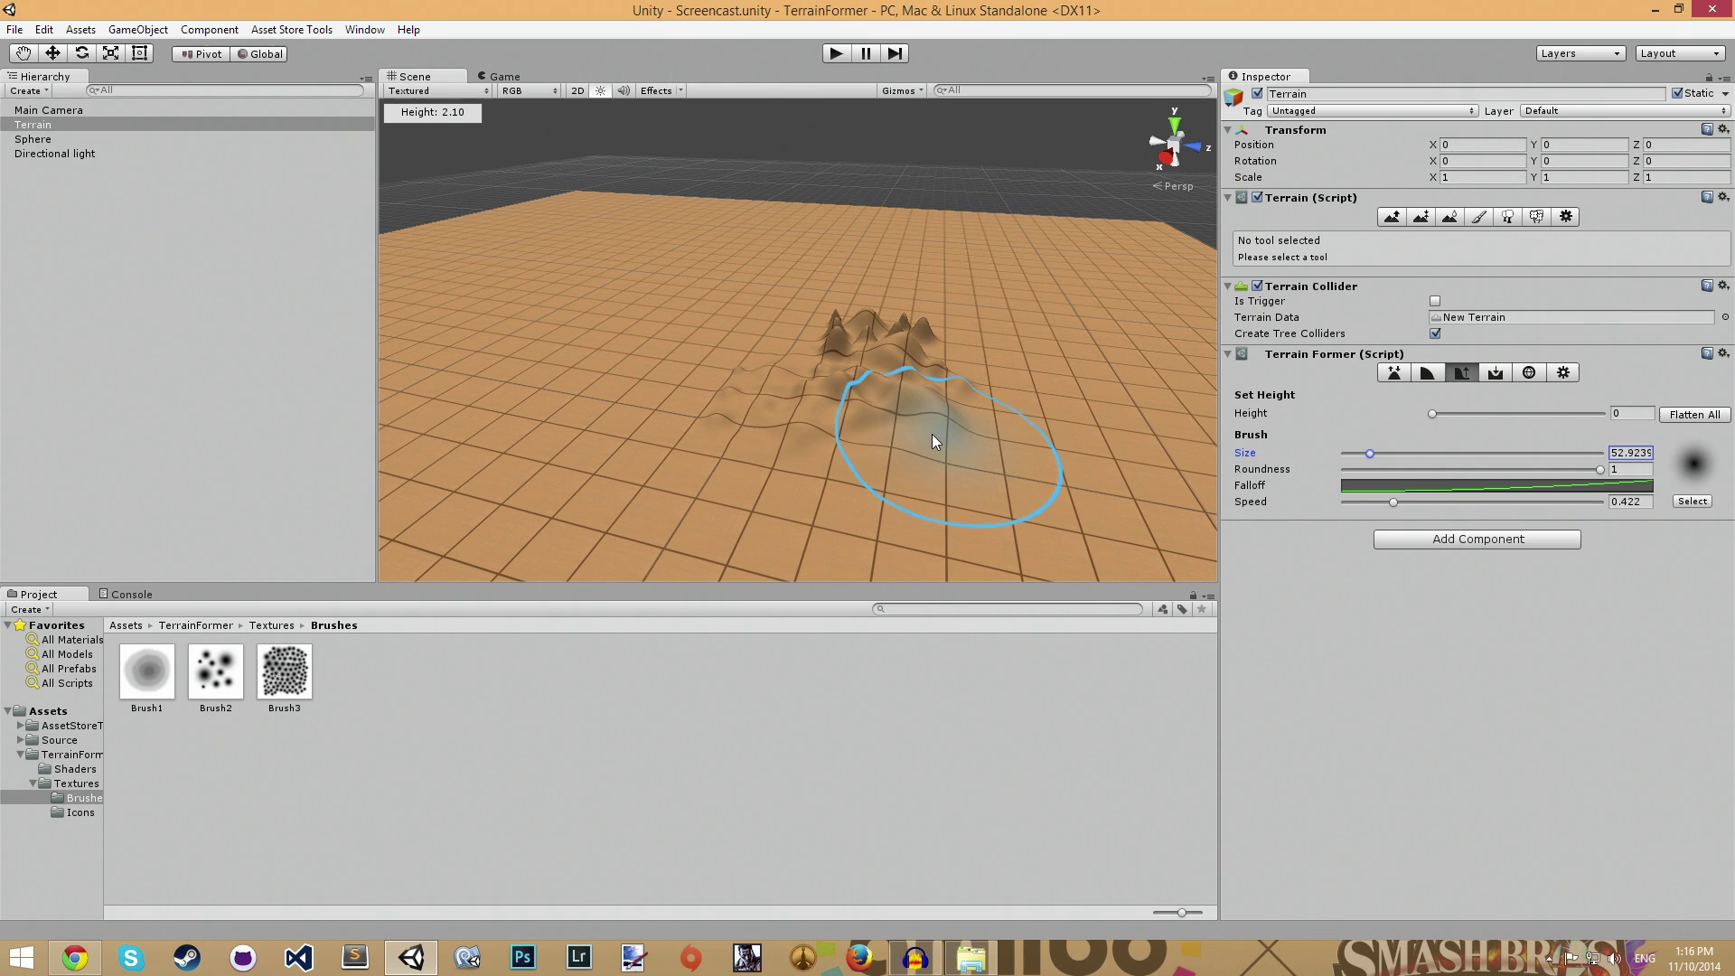
click(702, 364)
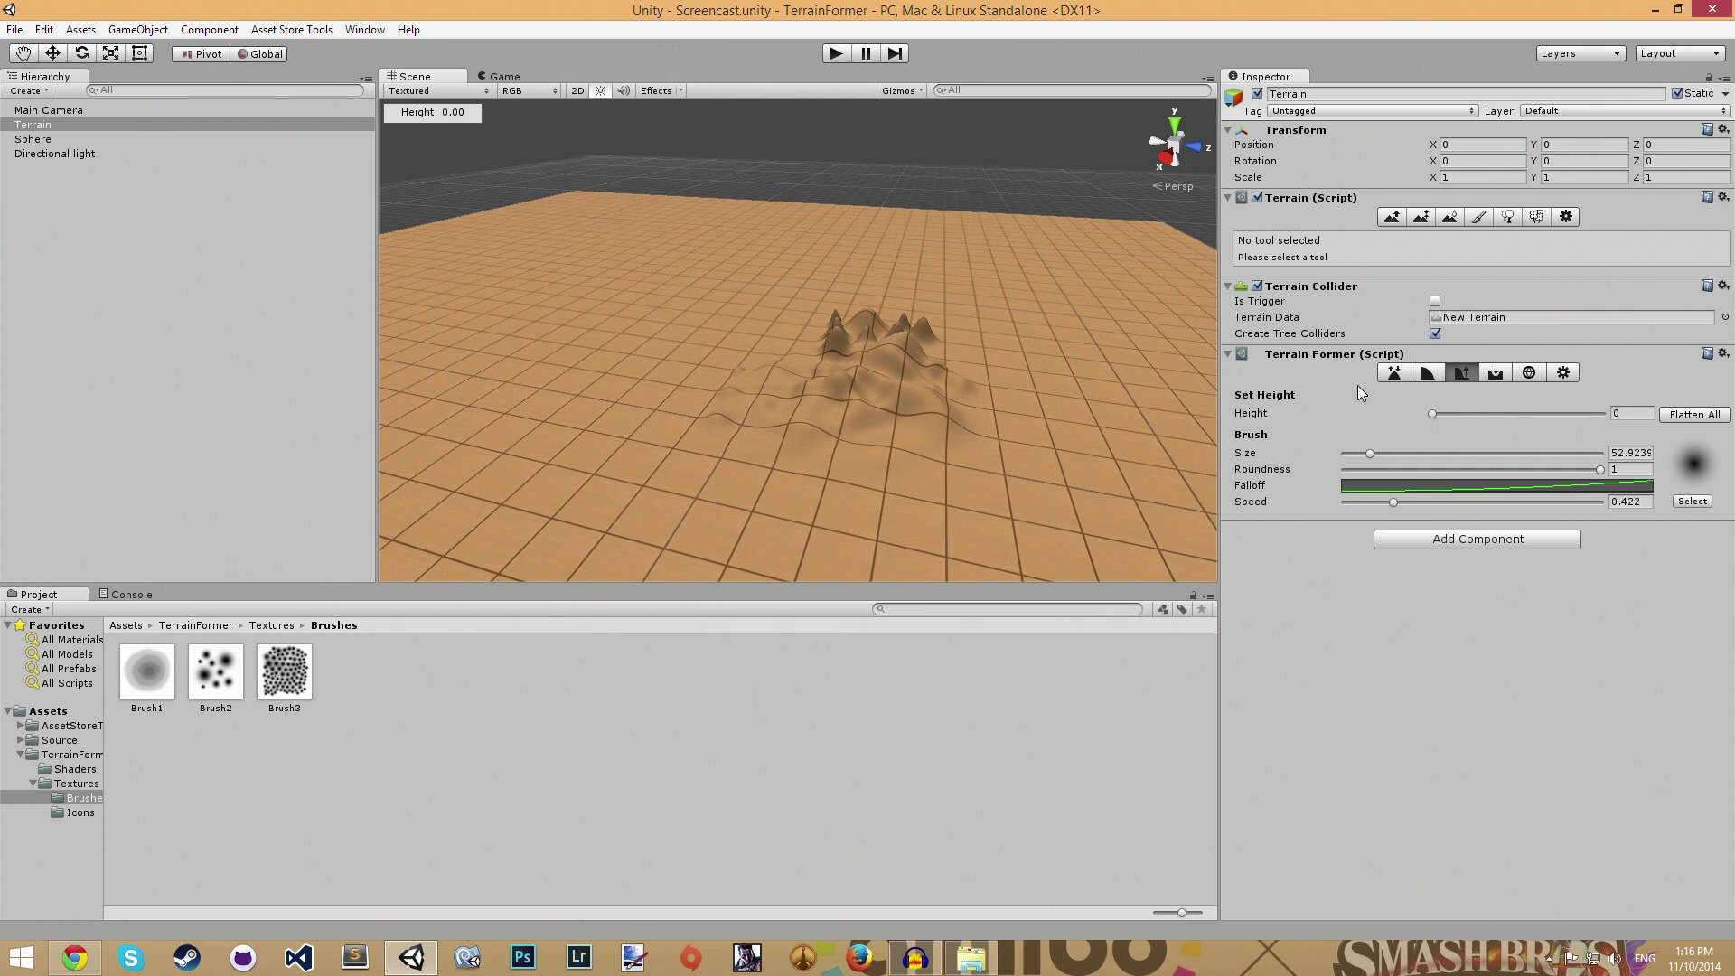
click(1505, 413)
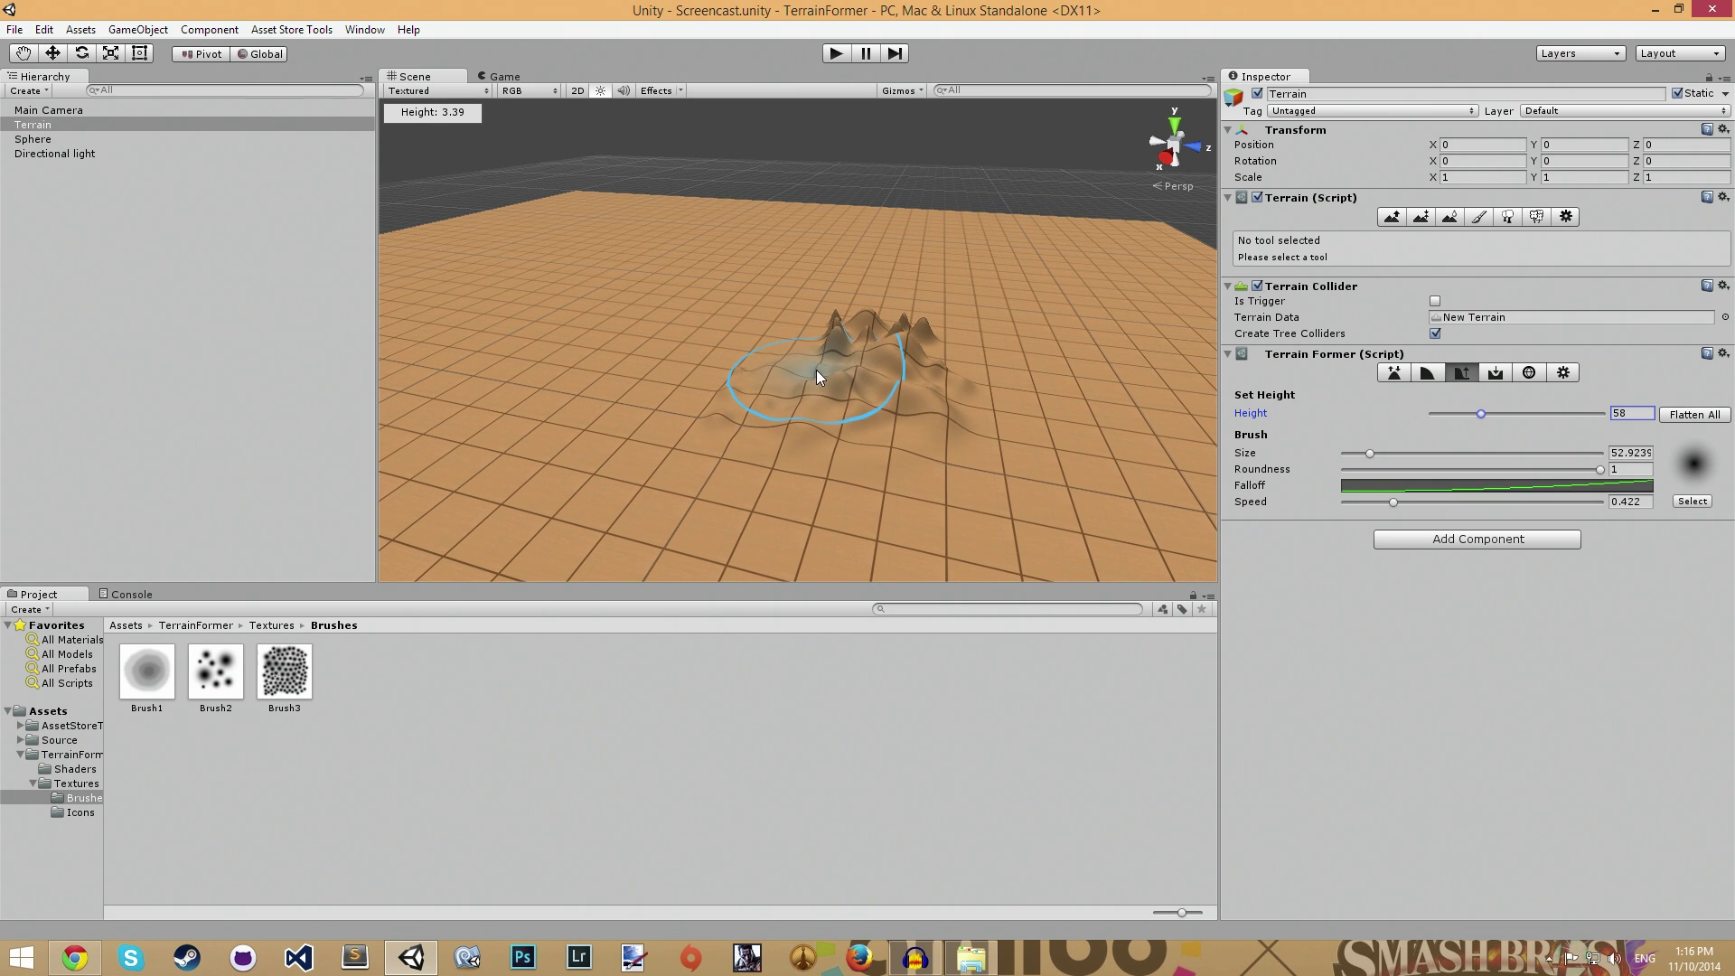
mouse_move(817, 370)
mouse_down()
mouse_move(840, 360)
mouse_move(811, 136)
mouse_up()
key(ctrl+z)
key(ctrl+z)
key(ctrl+z)
key(ctrl+z)
key(ctrl+z)
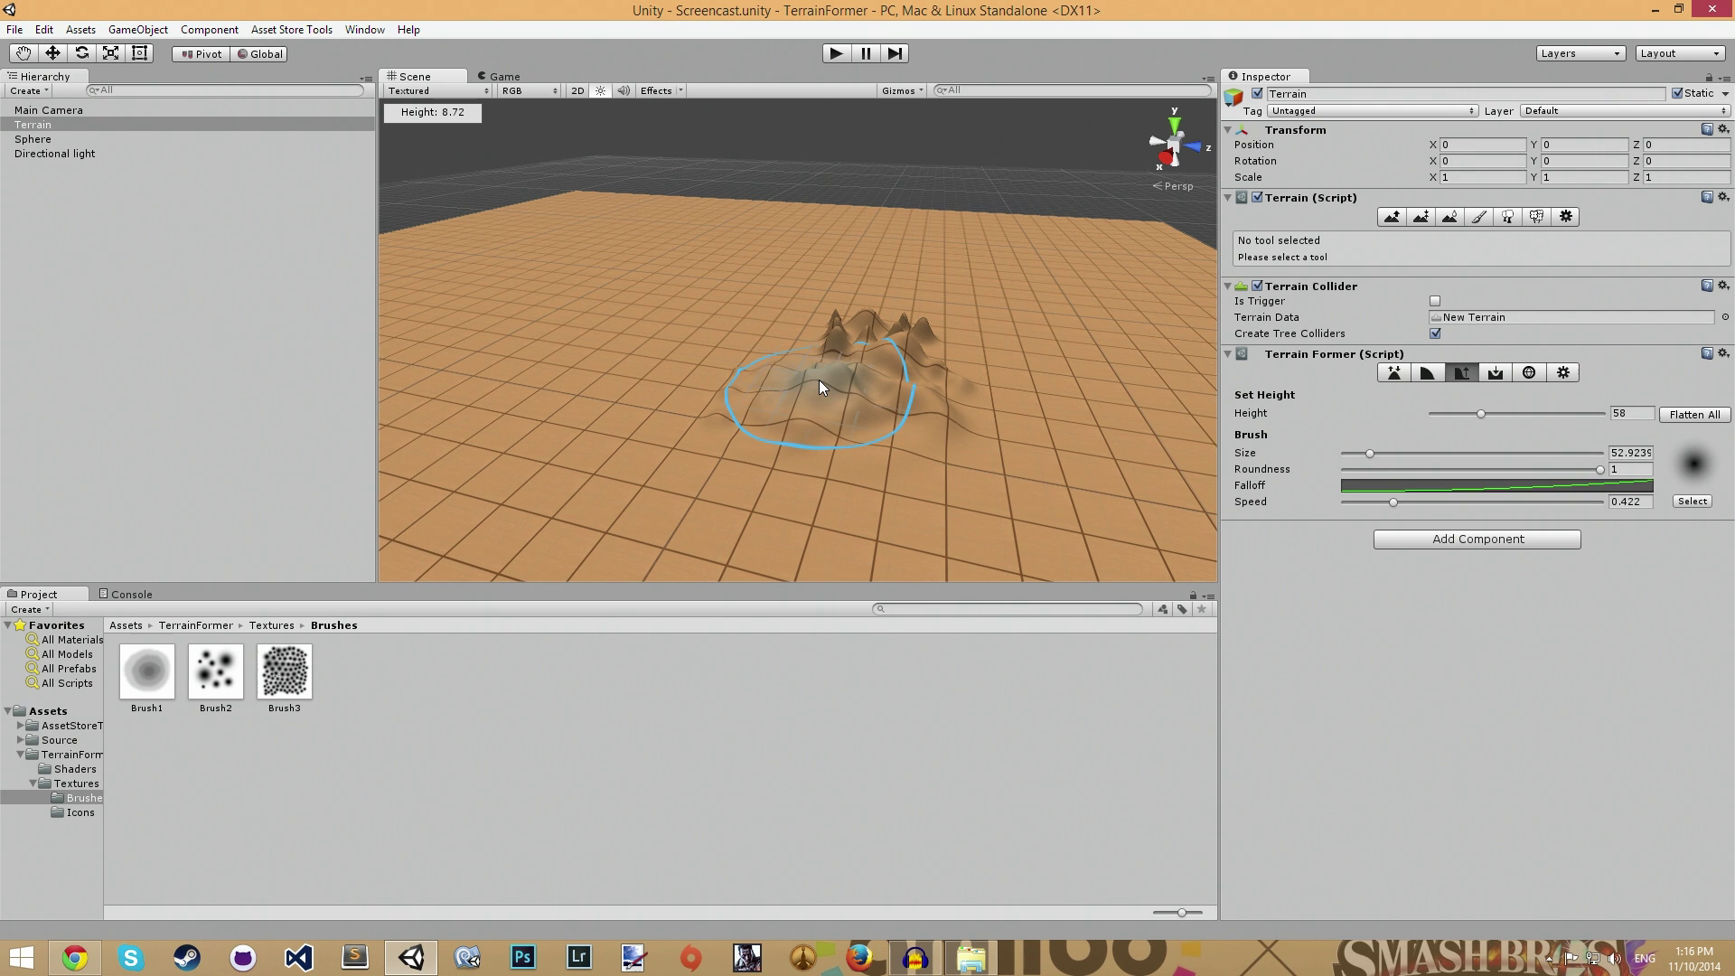
mouse_move(818, 380)
mouse_down()
mouse_move(799, 171)
mouse_move(824, 218)
mouse_move(754, 388)
mouse_move(758, 429)
mouse_up()
alt+drag(1066, 361, 976, 260)
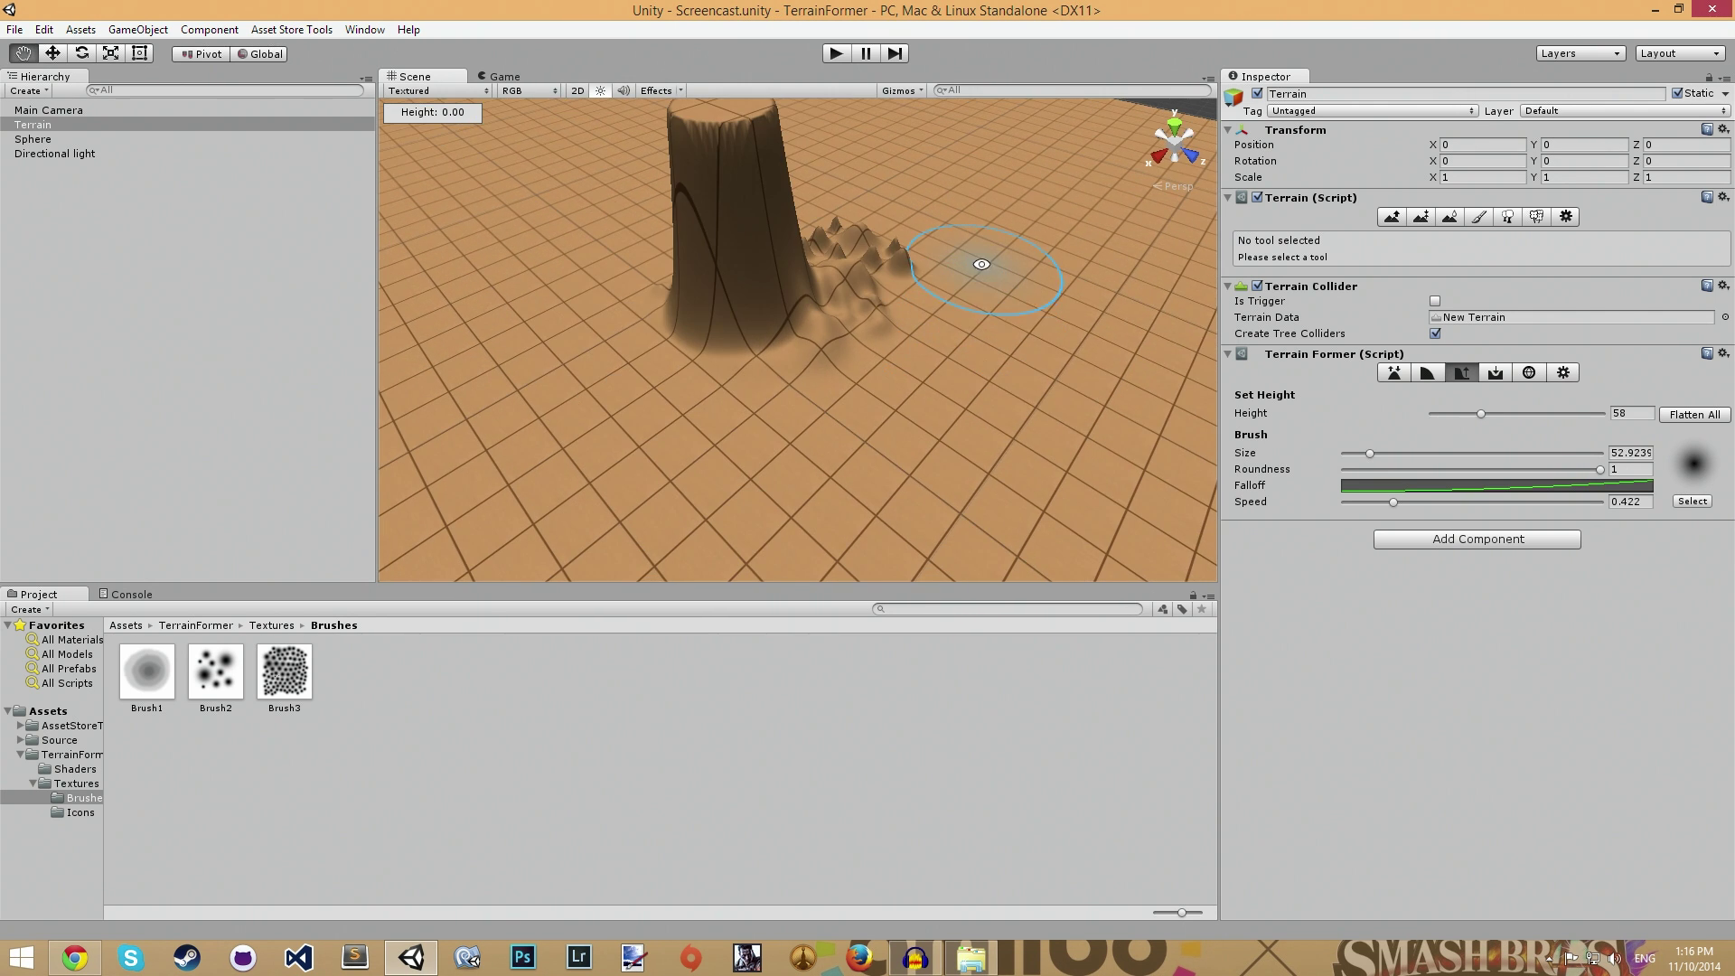
click(1528, 373)
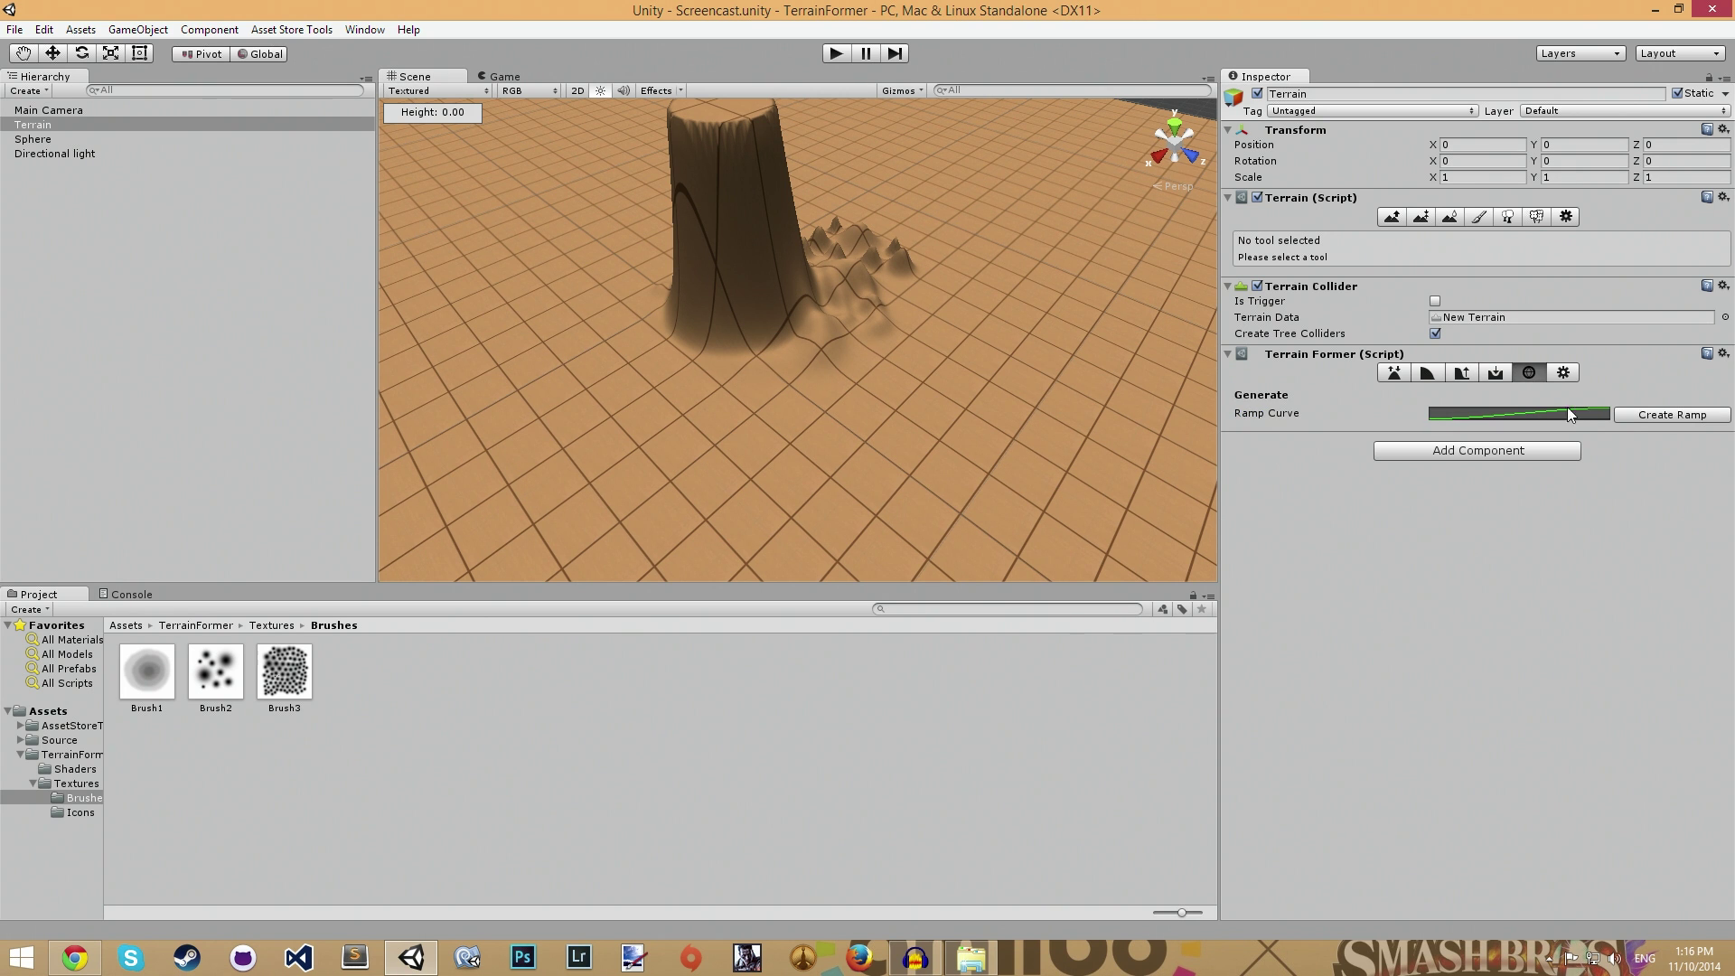
Generate a whole-terrain ramp with Create Ramp, then inspect its S-shaped Ramp Curve
scroll(627, 365, down, 10)
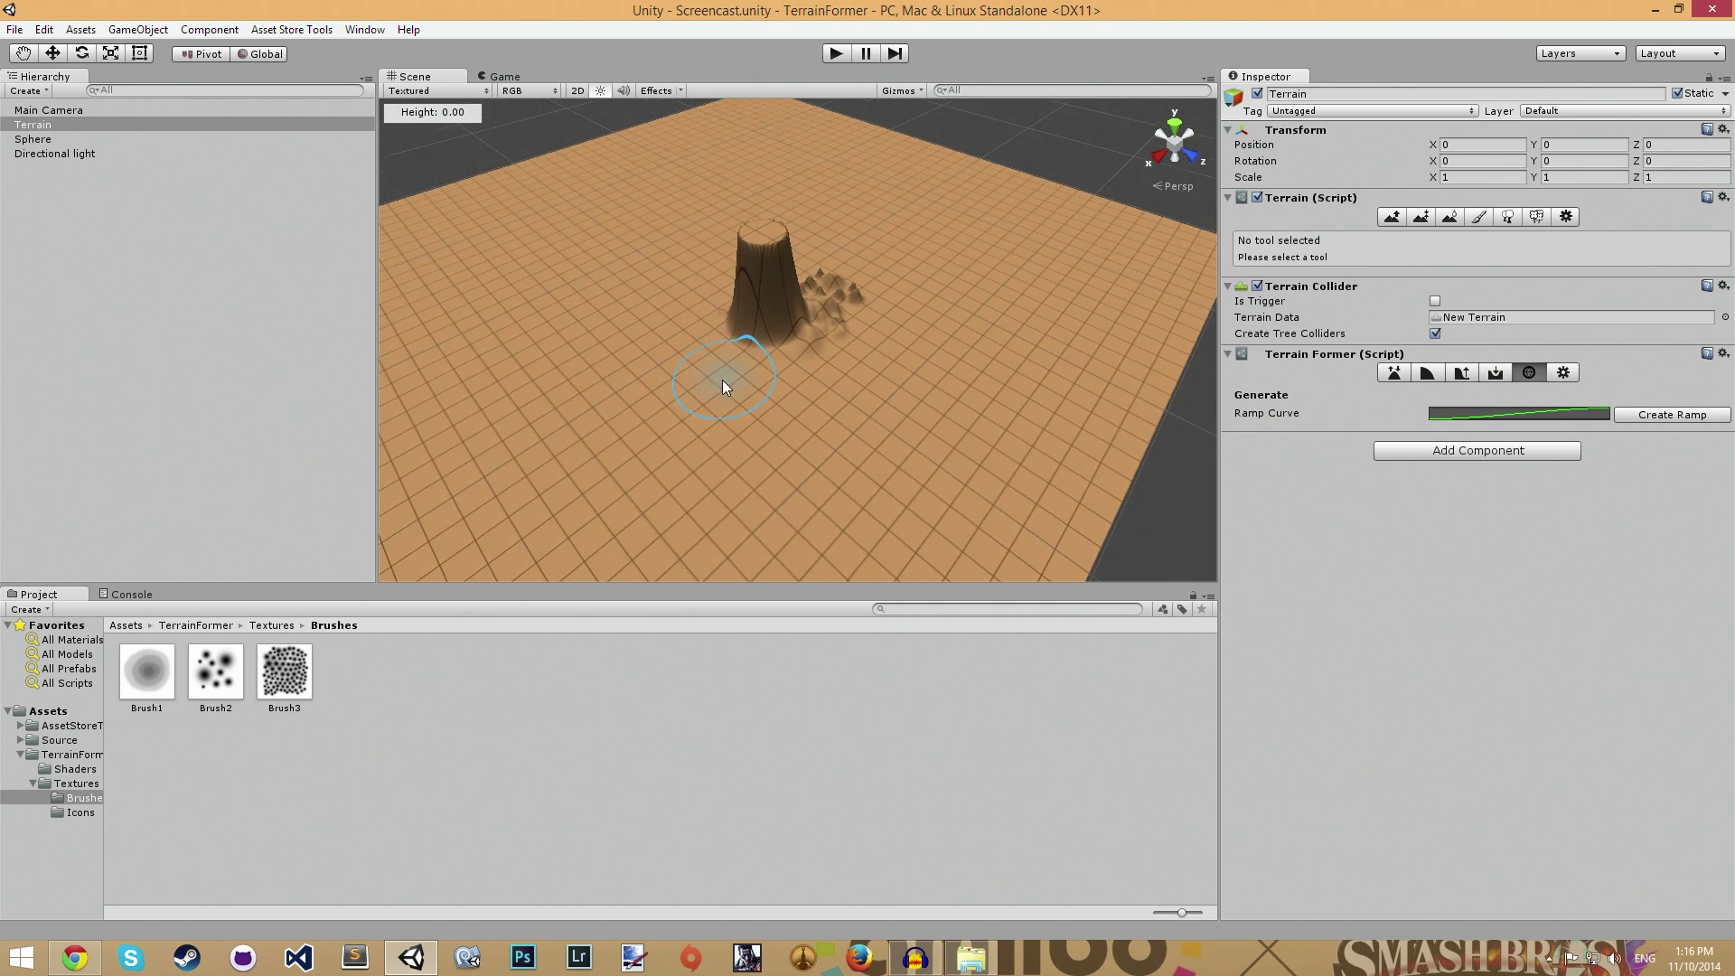
alt+drag(799, 436, 666, 384)
middle_drag(657, 383, 754, 406)
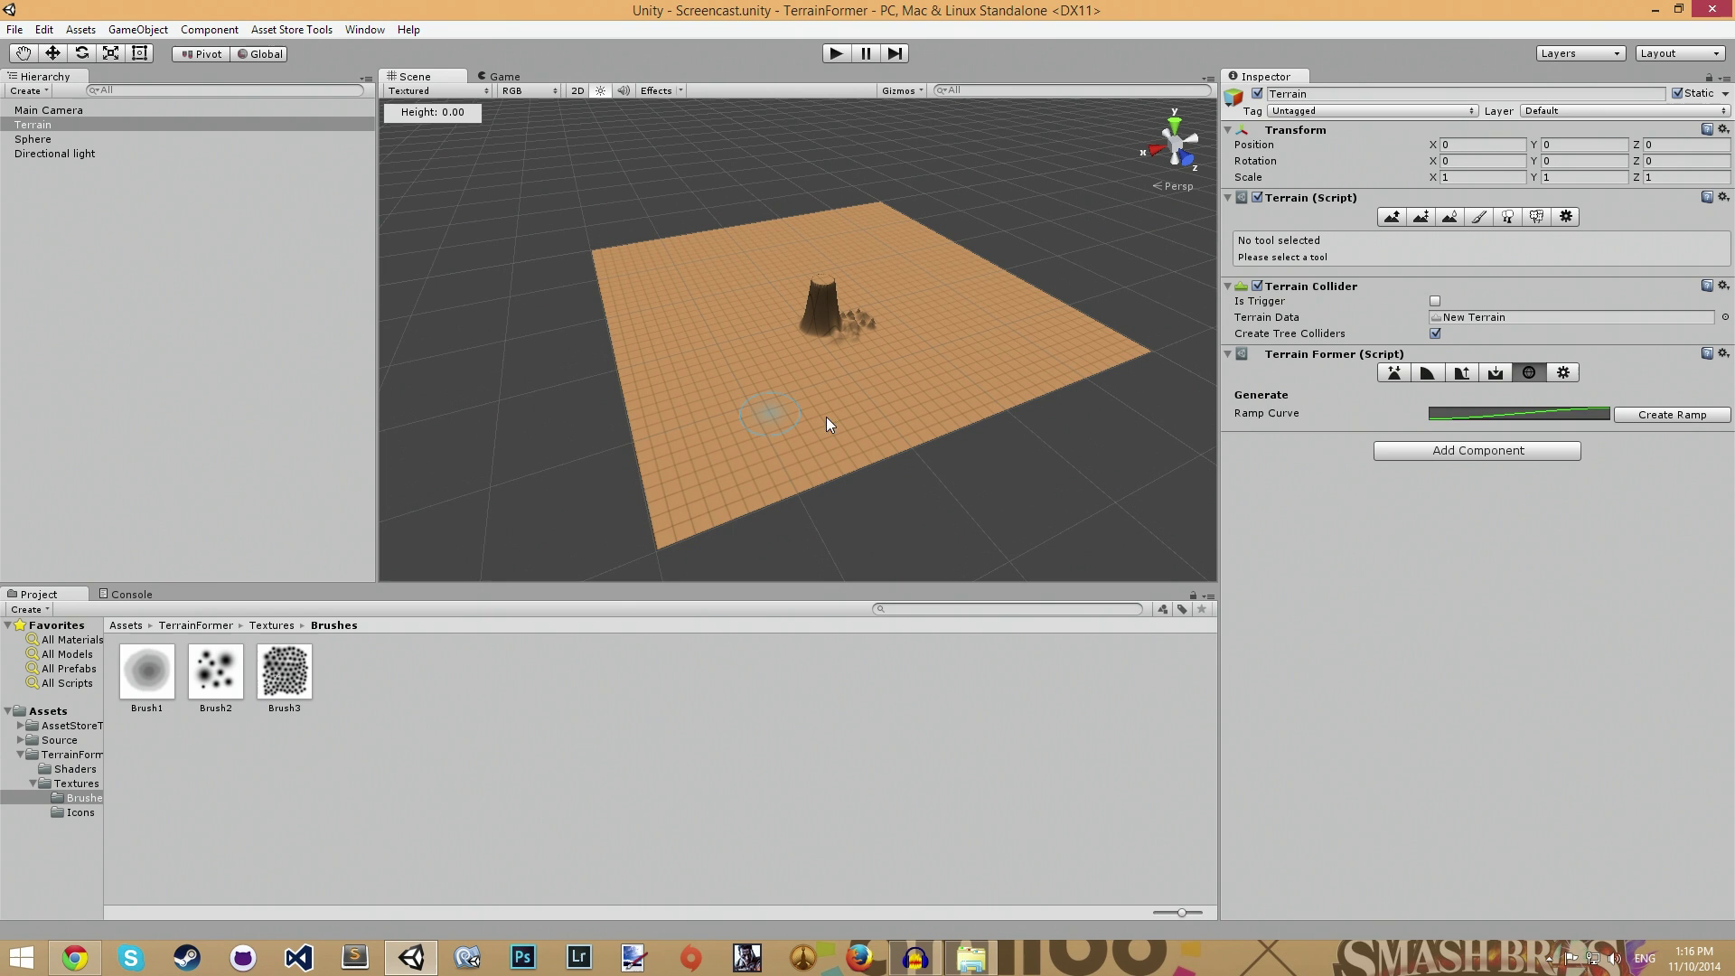
click(1670, 414)
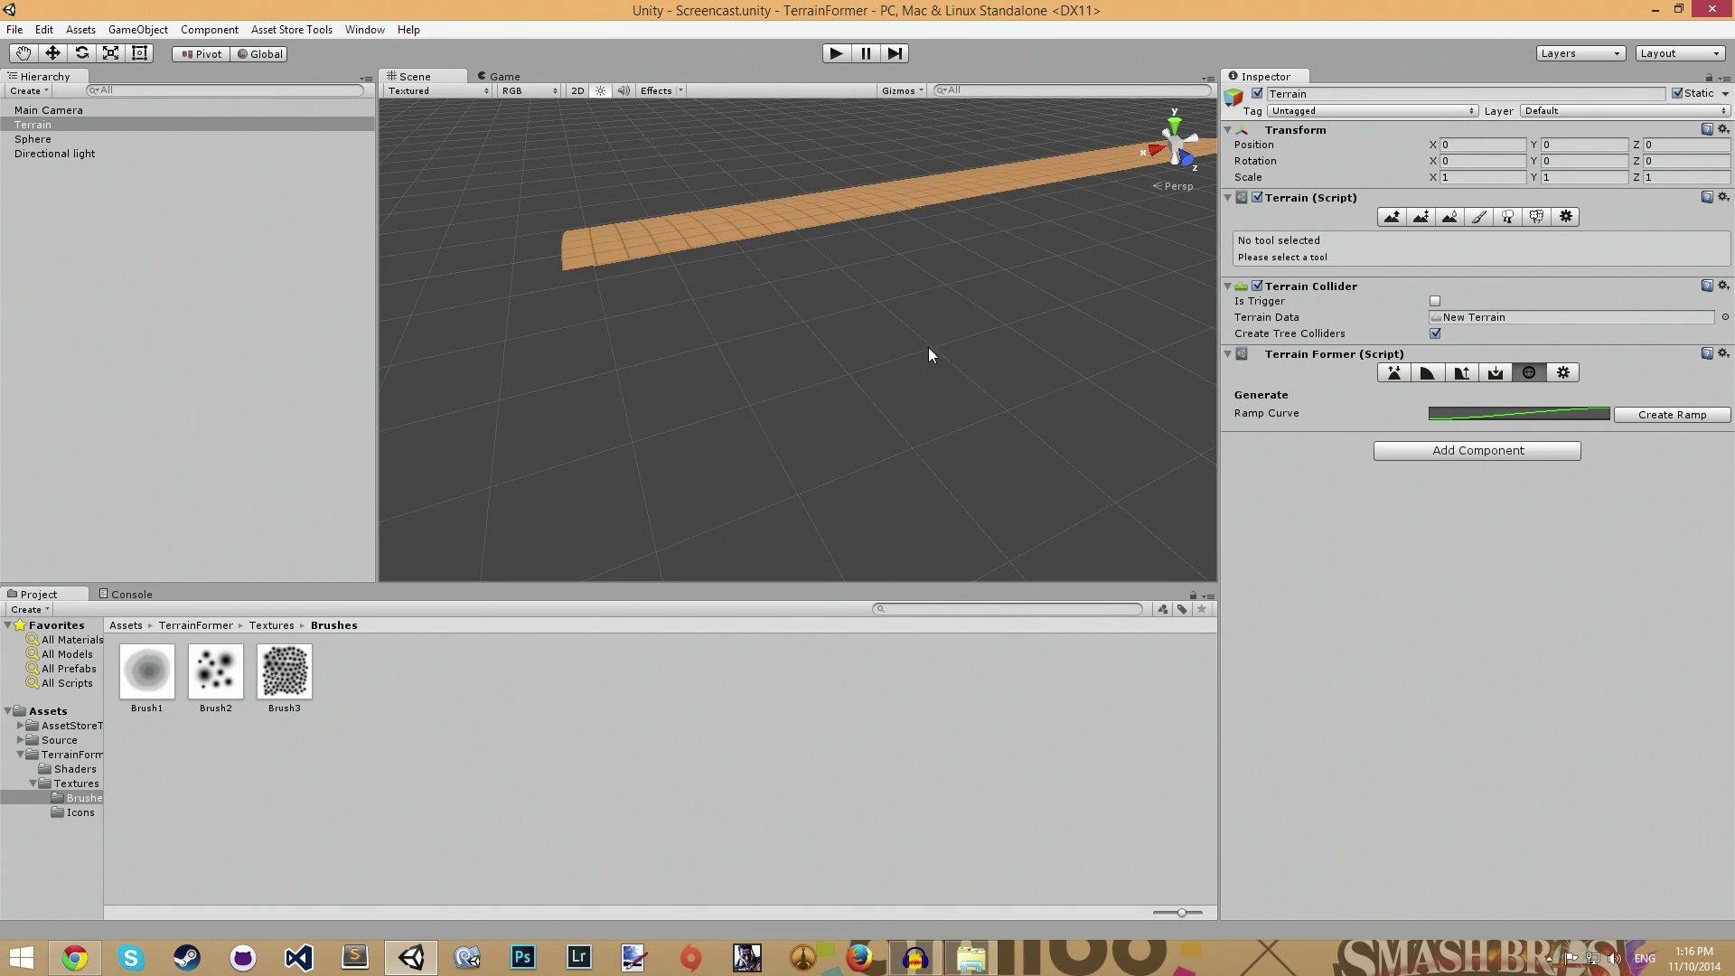
right_drag(929, 347, 1298, 450)
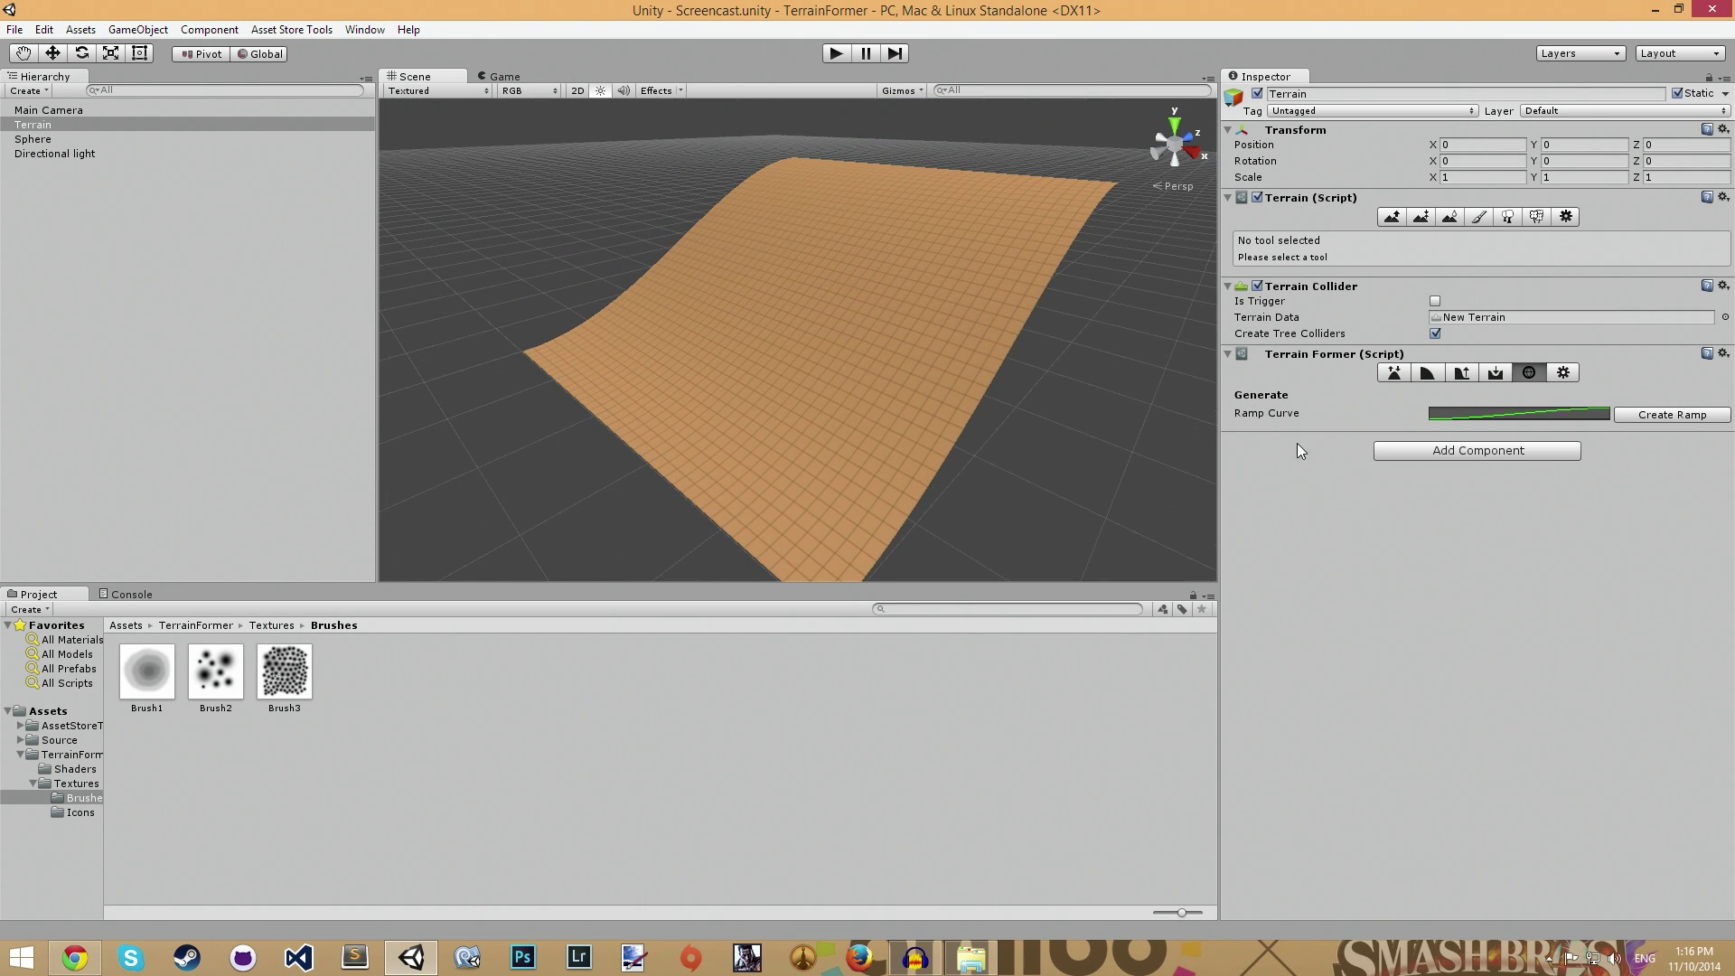
click(1500, 418)
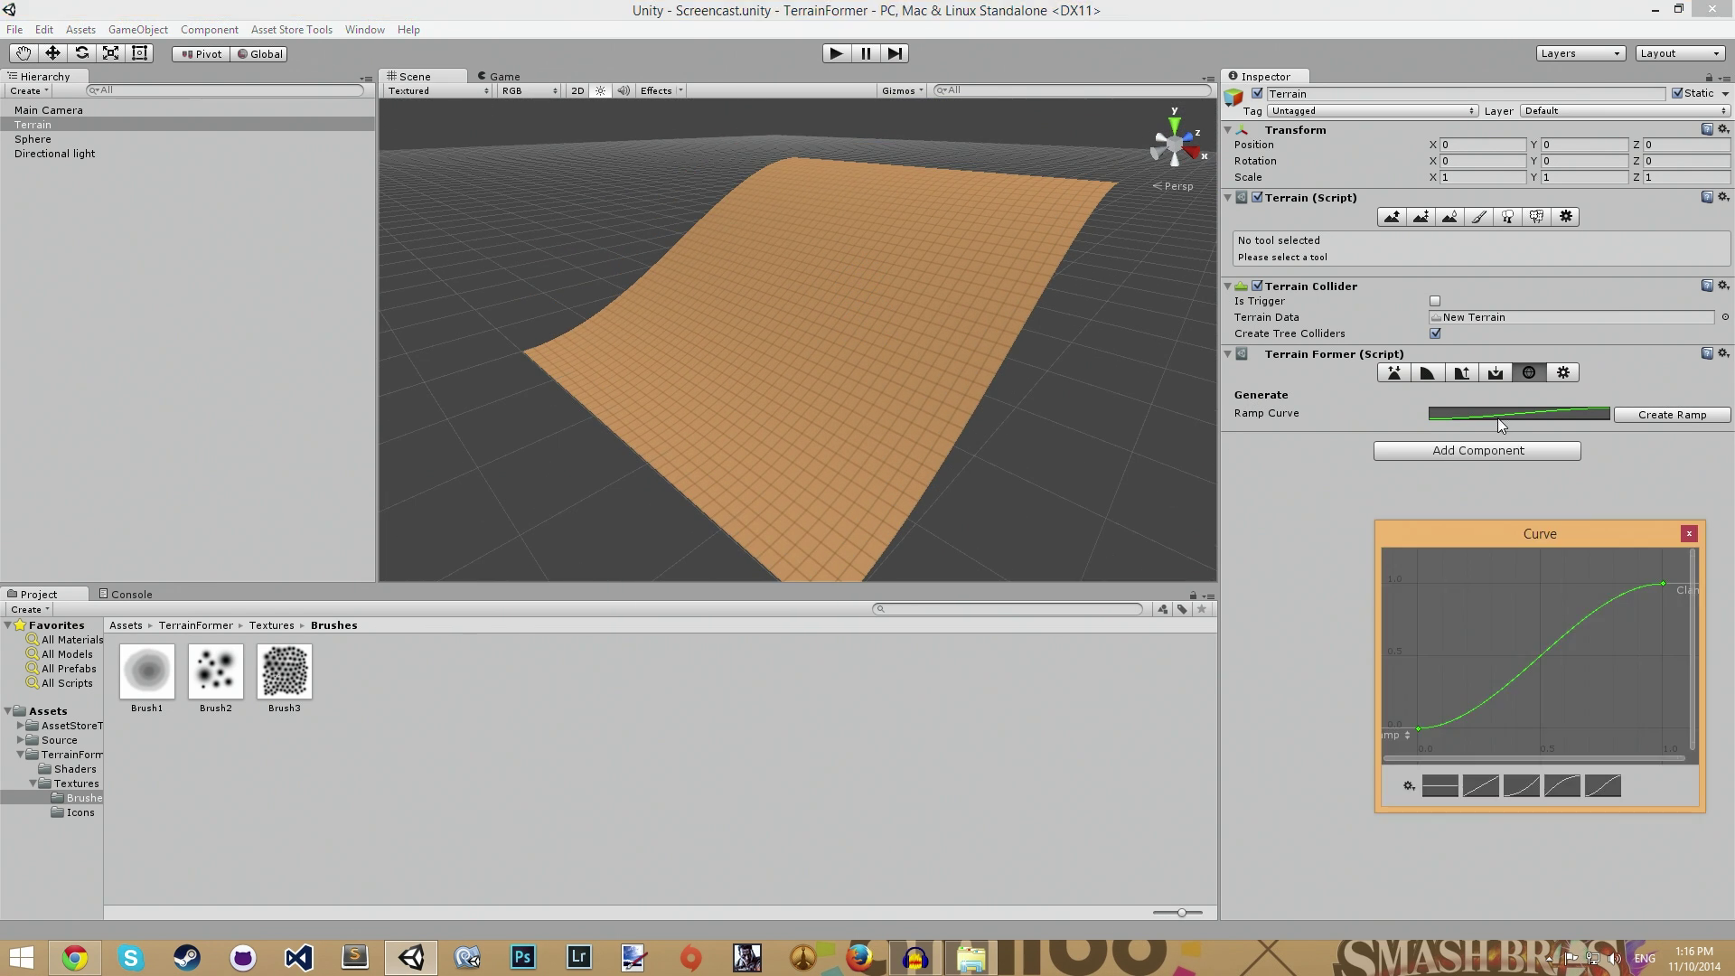
click(1688, 534)
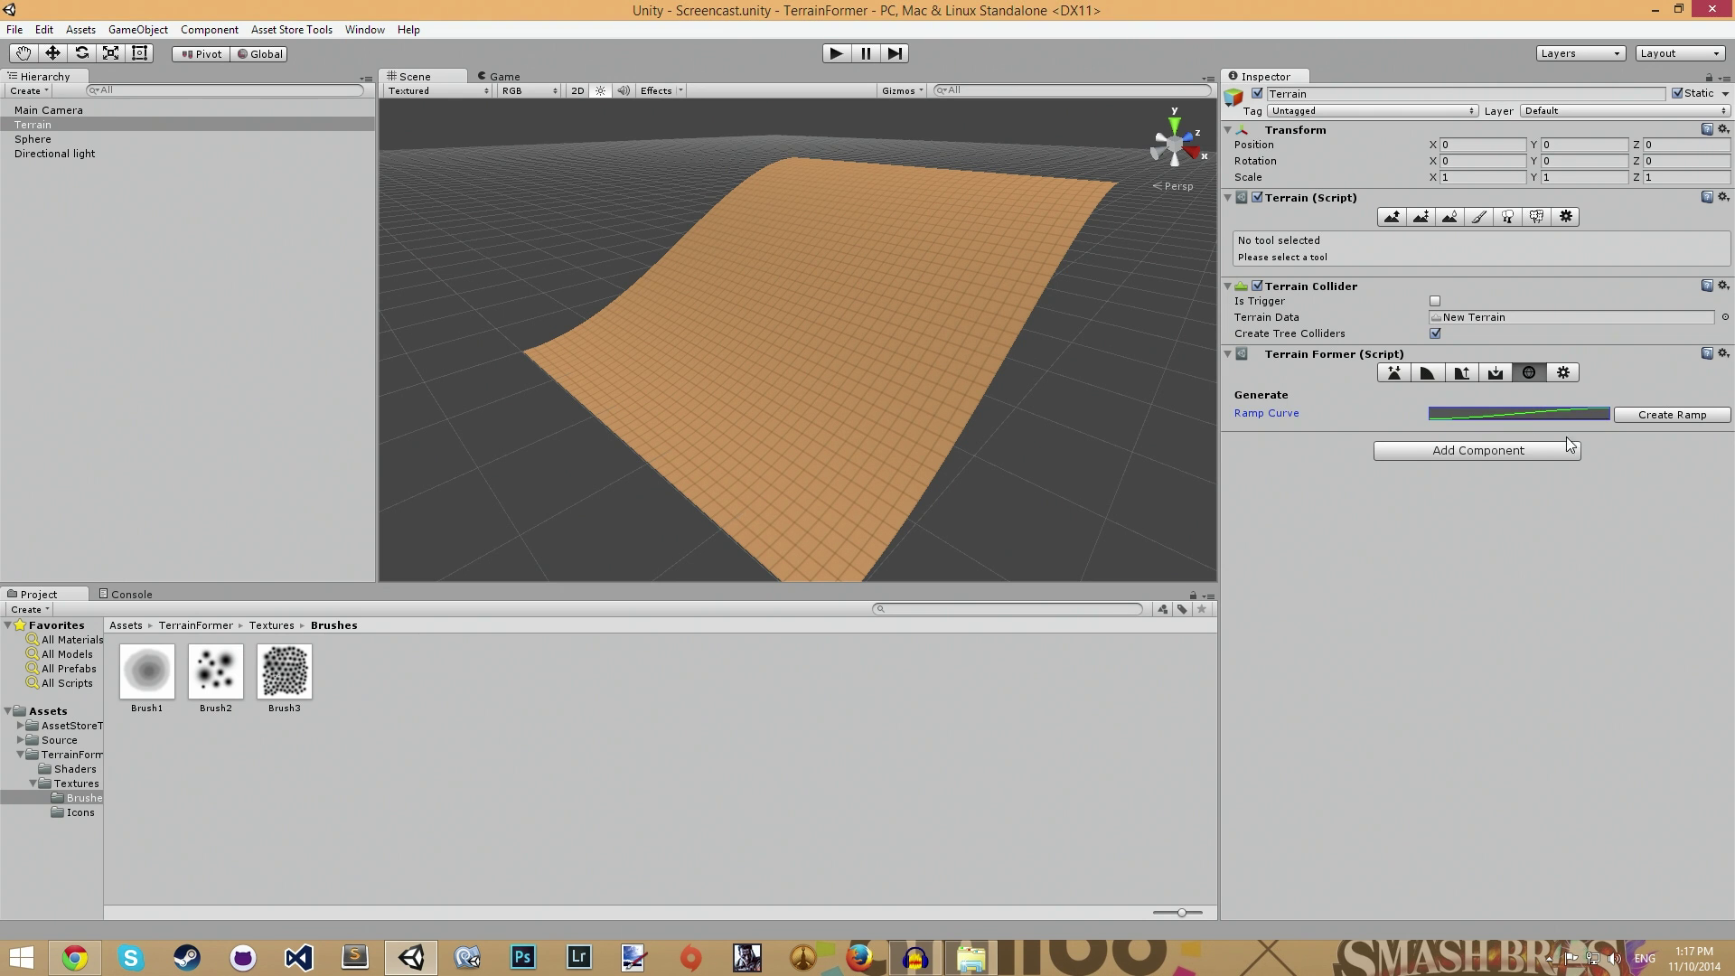